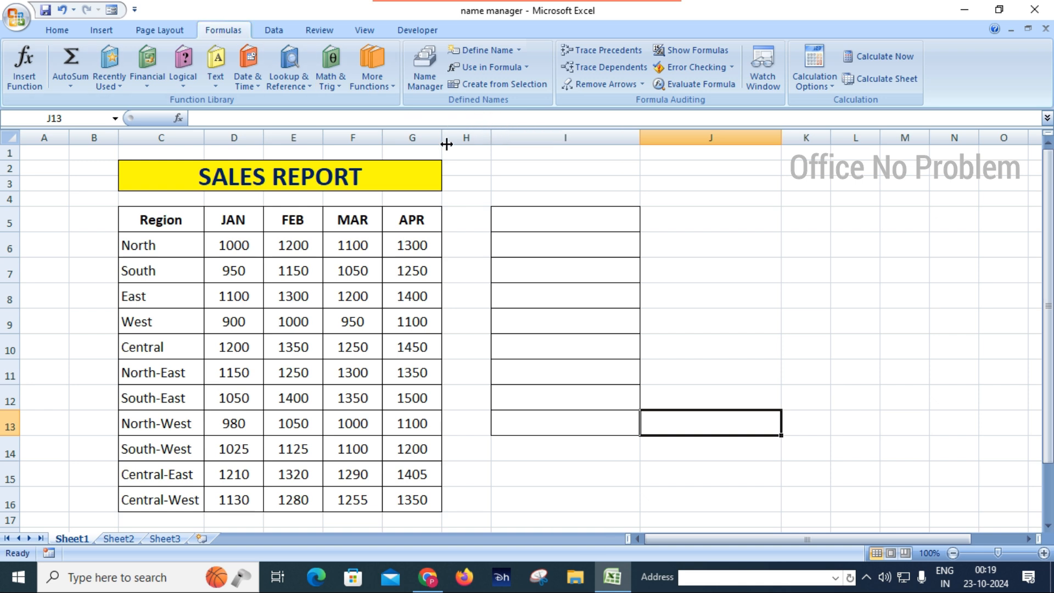
click(346, 245)
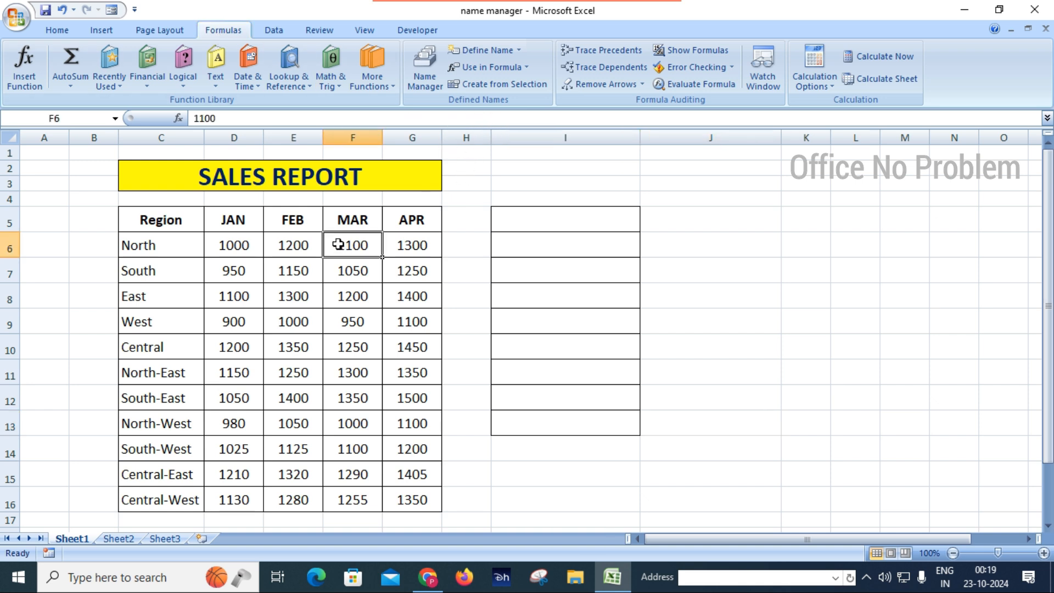
click(551, 247)
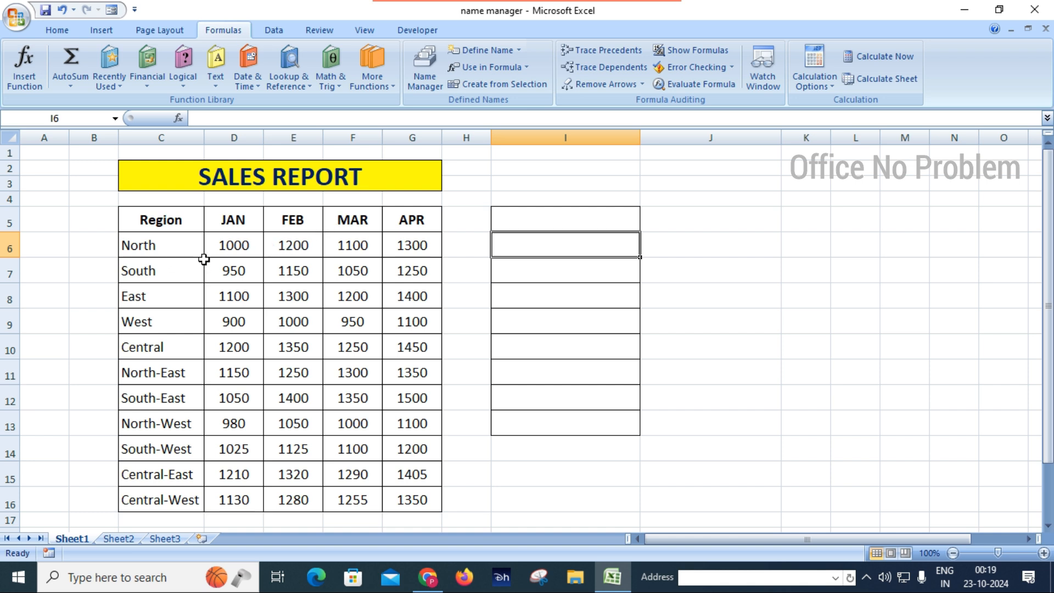
click(184, 244)
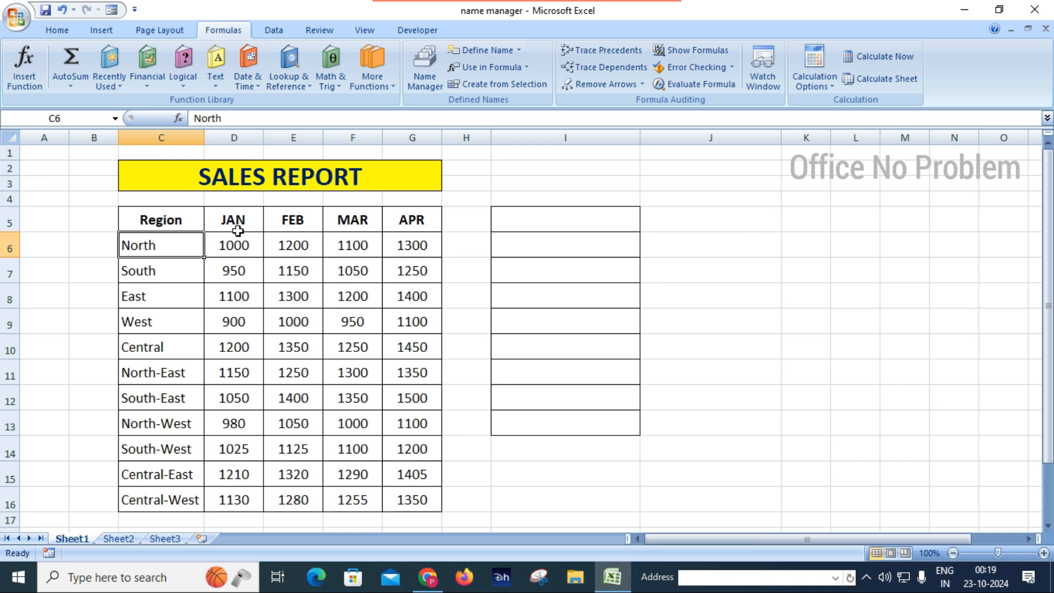
click(294, 222)
click(427, 371)
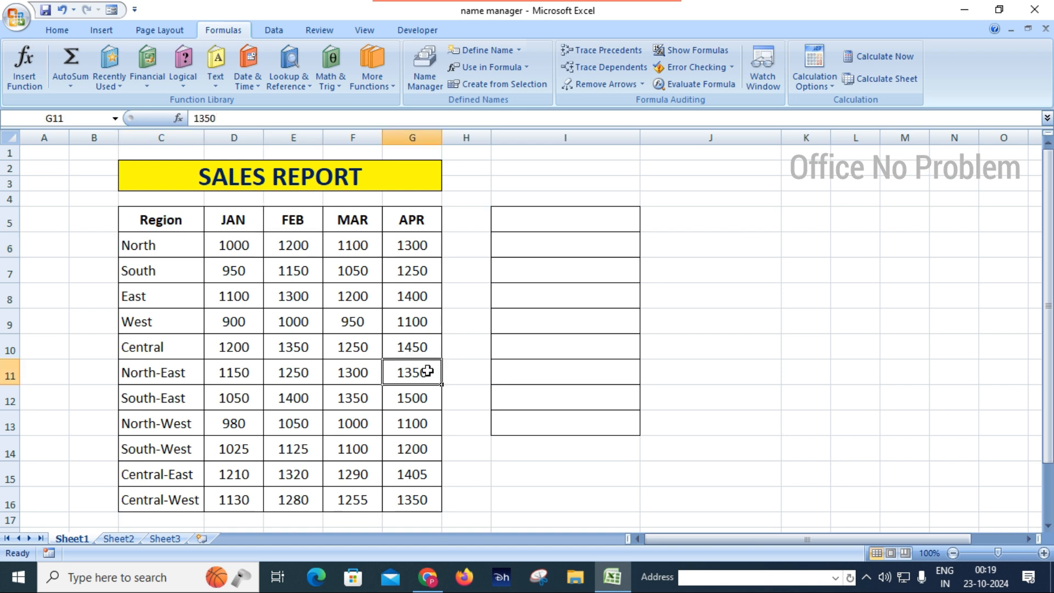
- Total the January sales in cell I6 using the named range, with the formula =SUM(JAN)
click(549, 246)
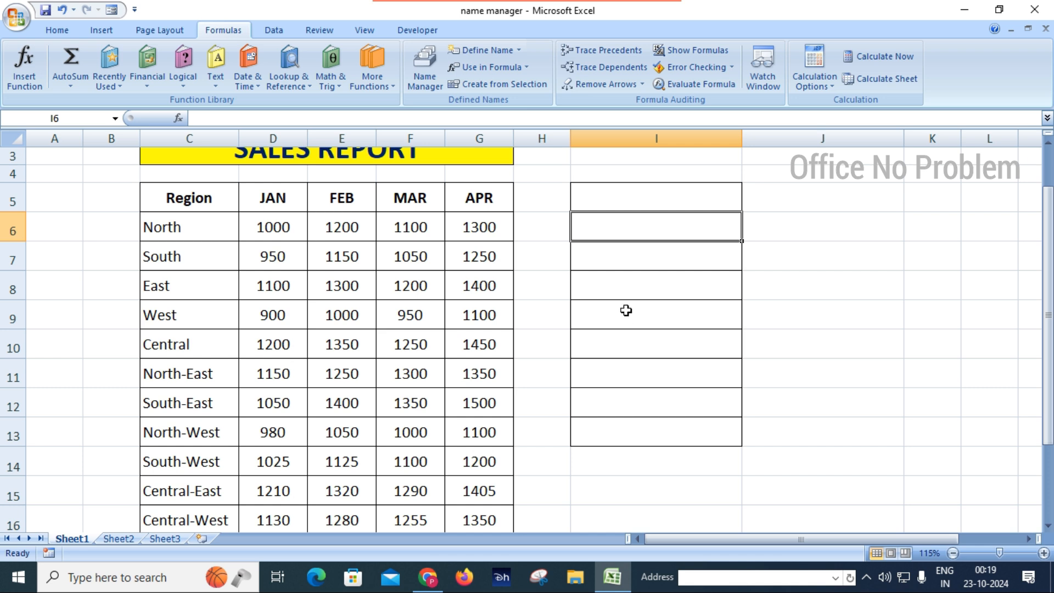
text(=SUM()
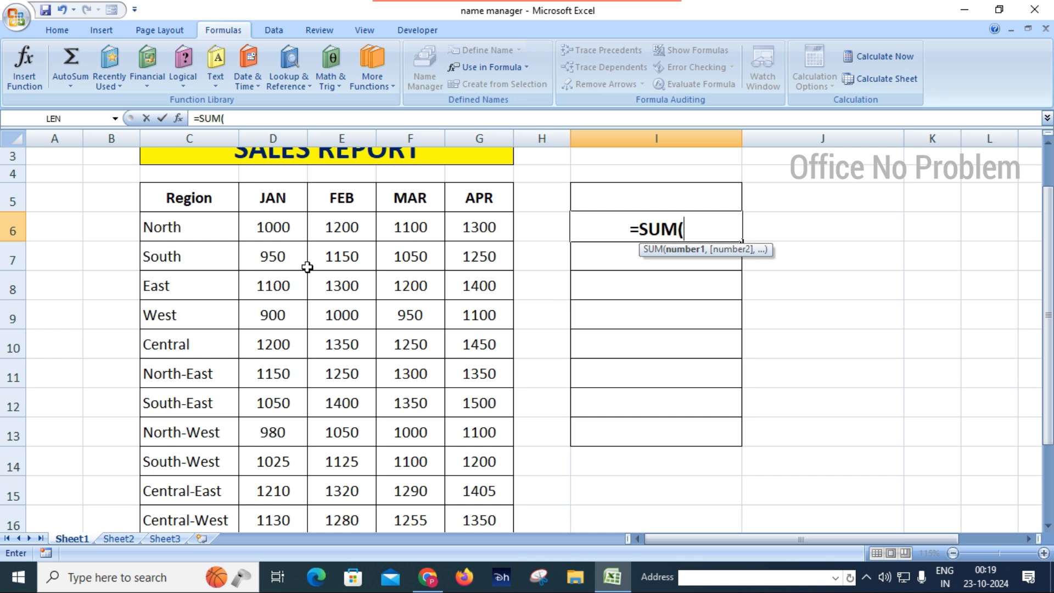
drag(280, 228, 288, 454)
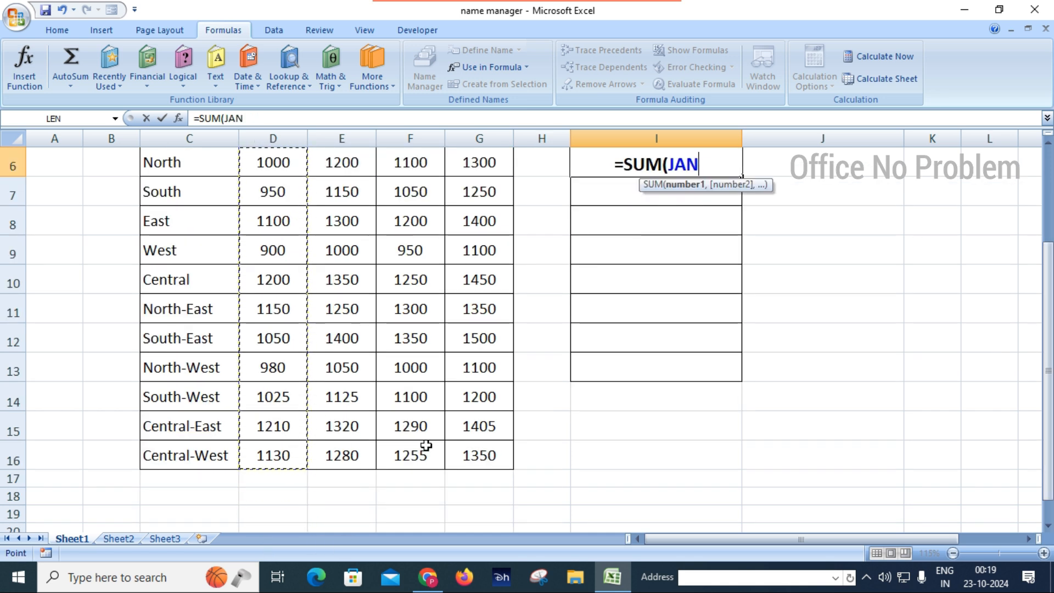
scroll(417, 442, up, 1)
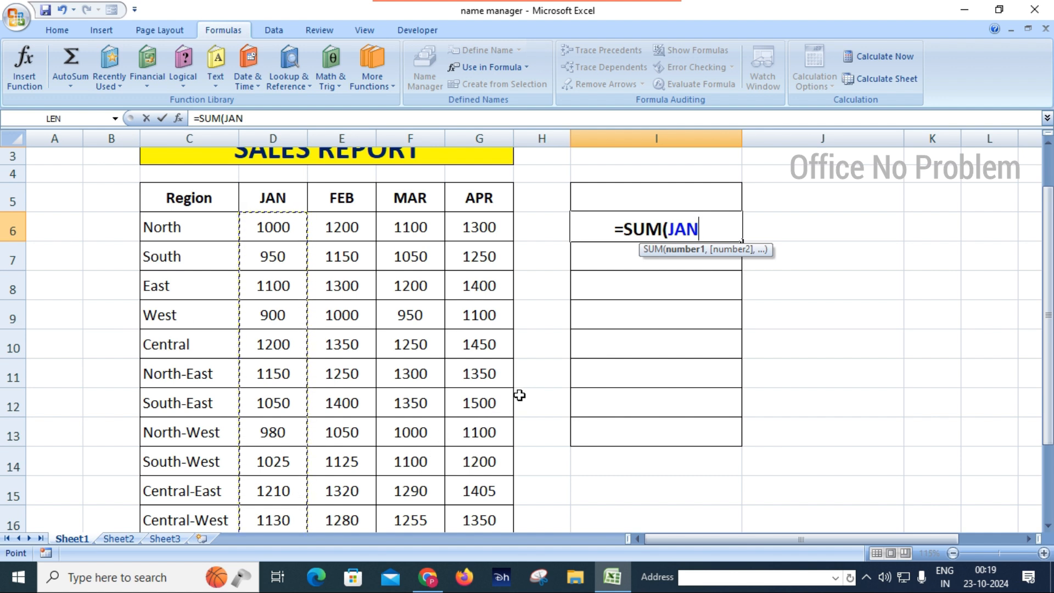
key(BackSpace)
key(BackSpace)
key(BackSpace)
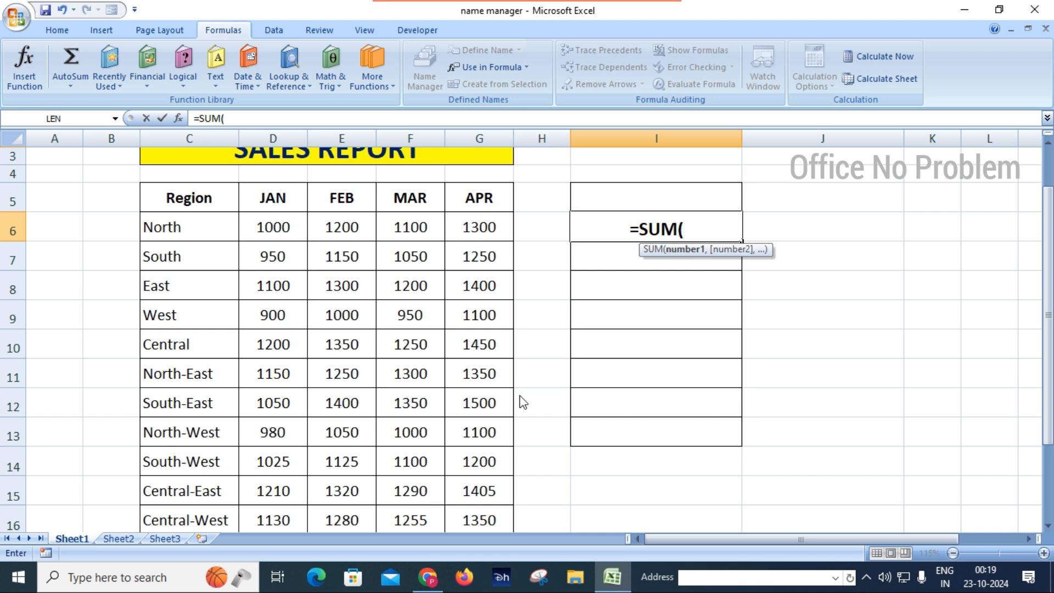
text(JAN)
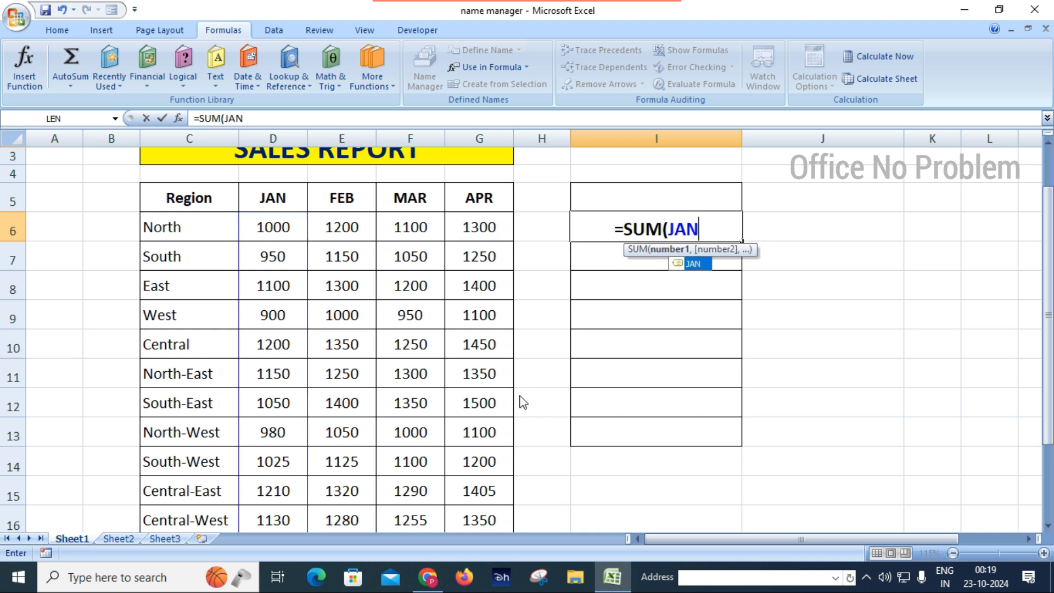
key(Tab)
text())
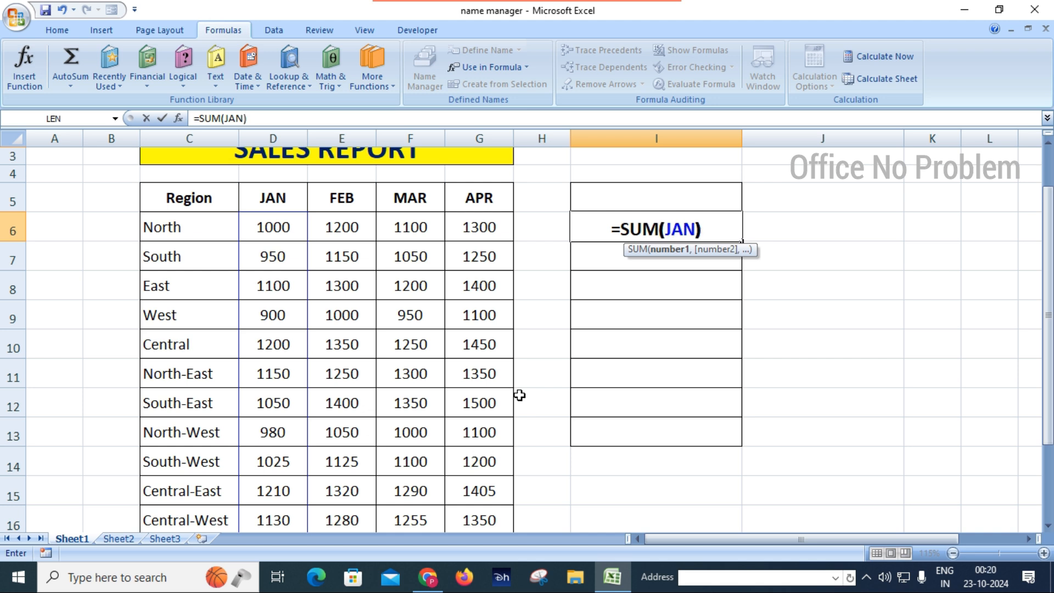
key(Return)
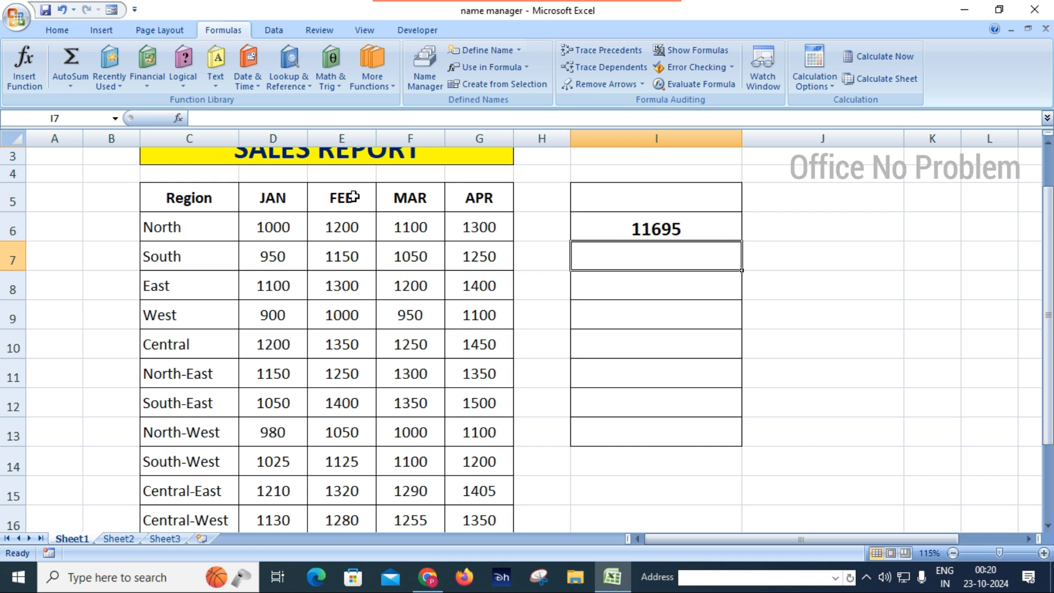
- Total the February sales in cell I7 using the named range, with the formula =SUM(FEB)
click(270, 198)
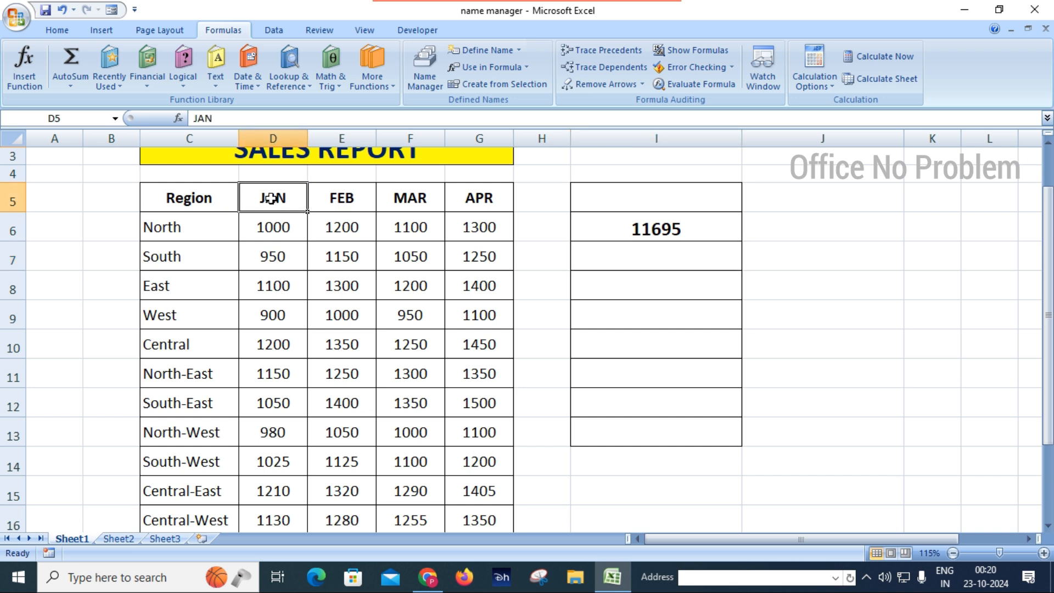
click(659, 268)
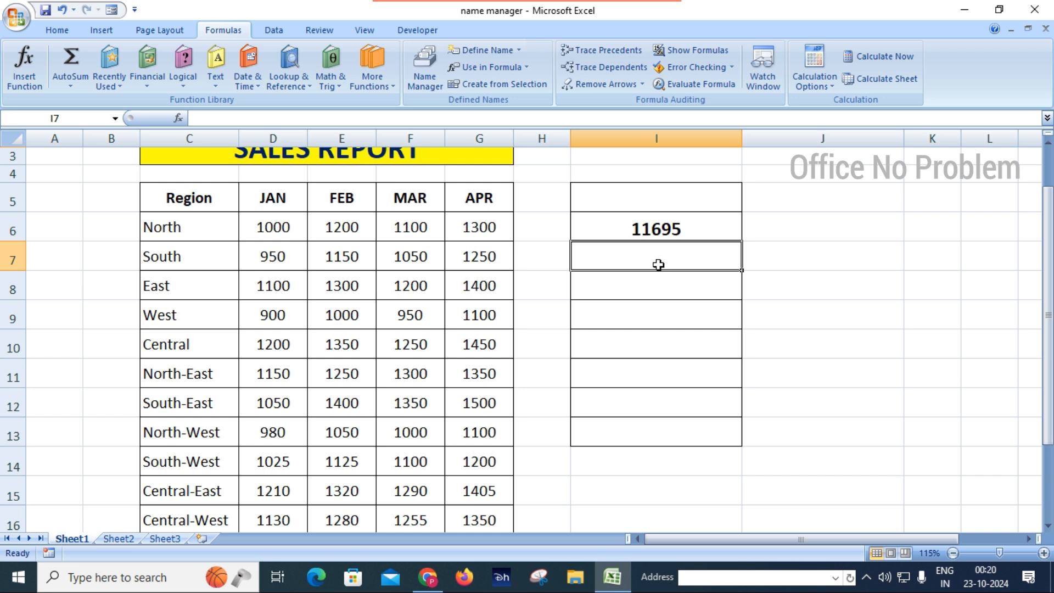
text(=)
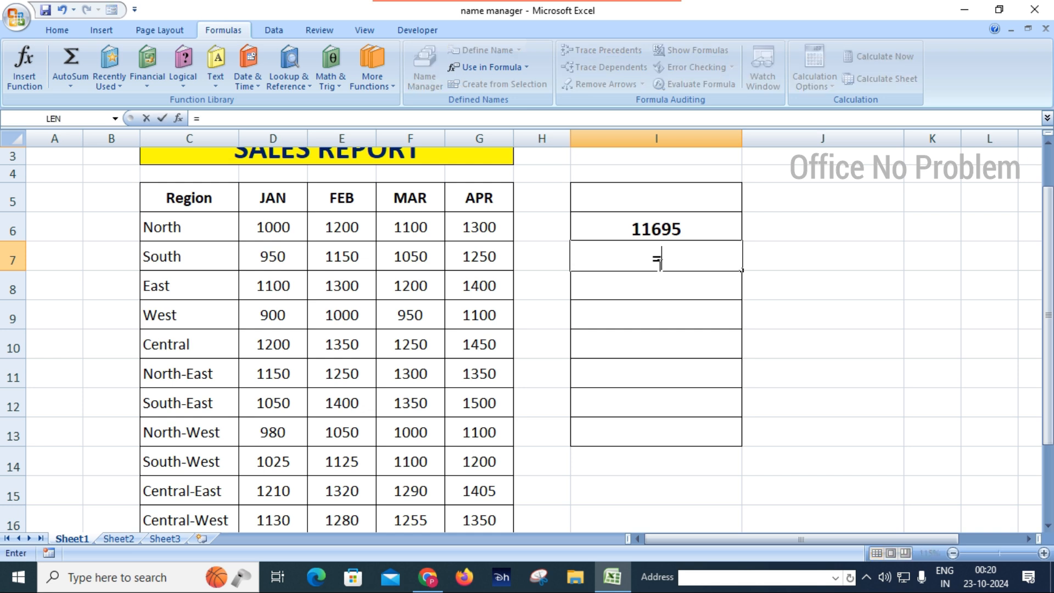
text(SUM(FE)
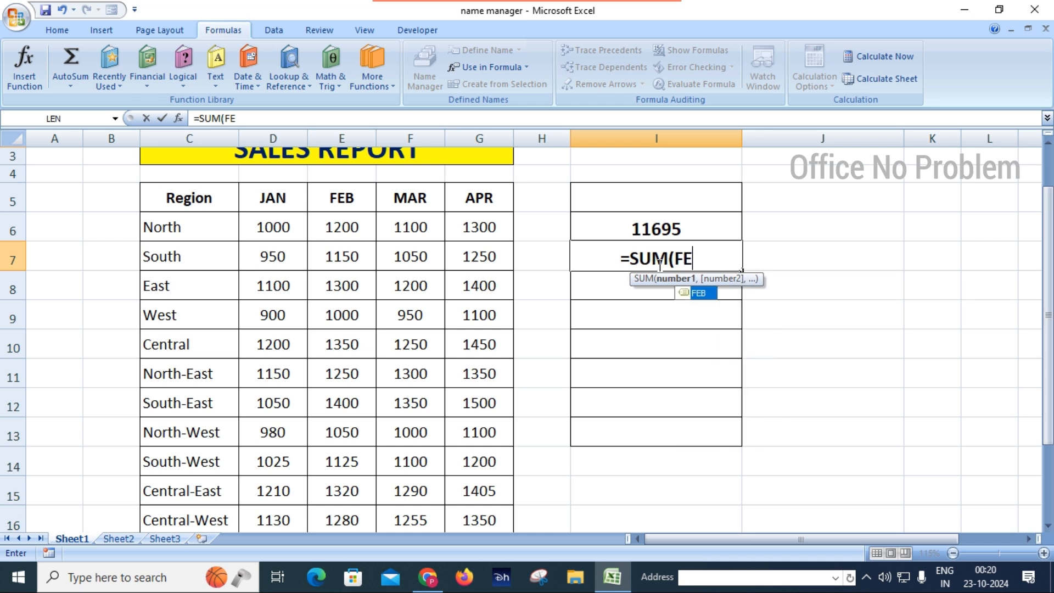
double_click(698, 294)
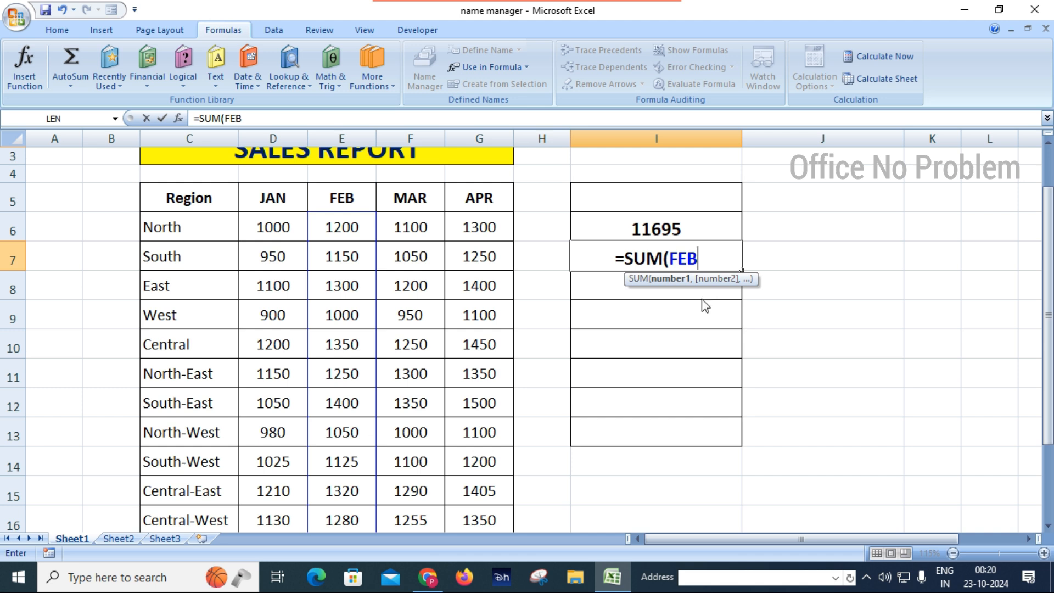
text())
key(Return)
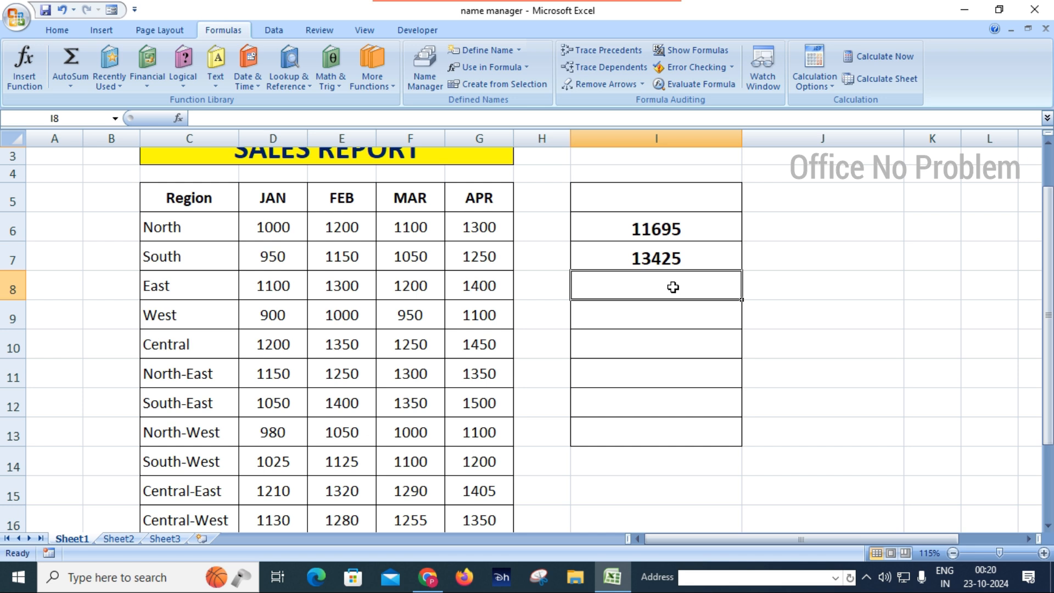
- Calculate the average of the January sales in cell I8 with the formula =AVERAGE(JAN)
text(=)
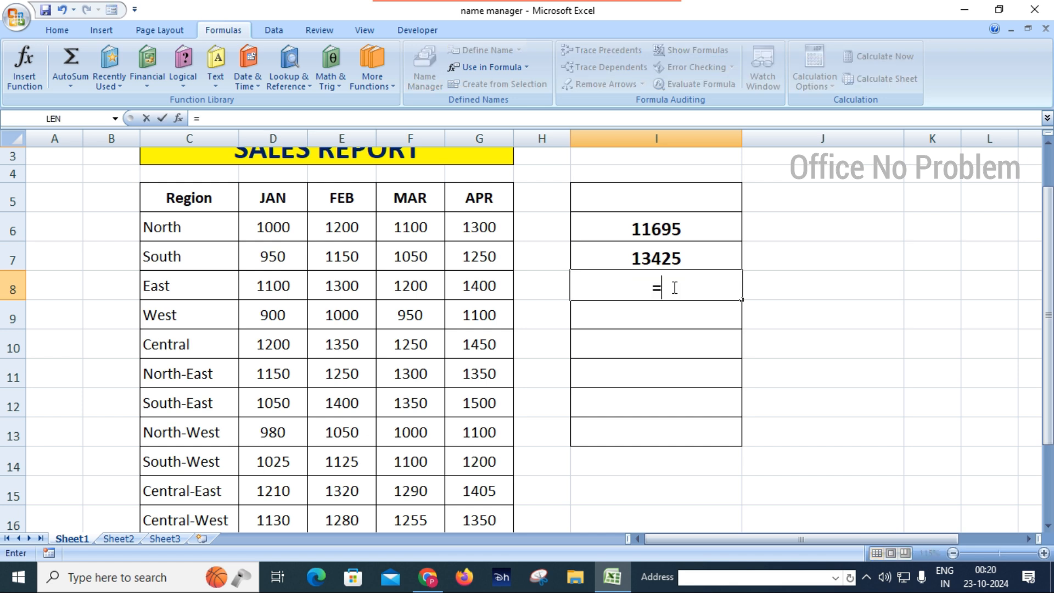
text(AVE)
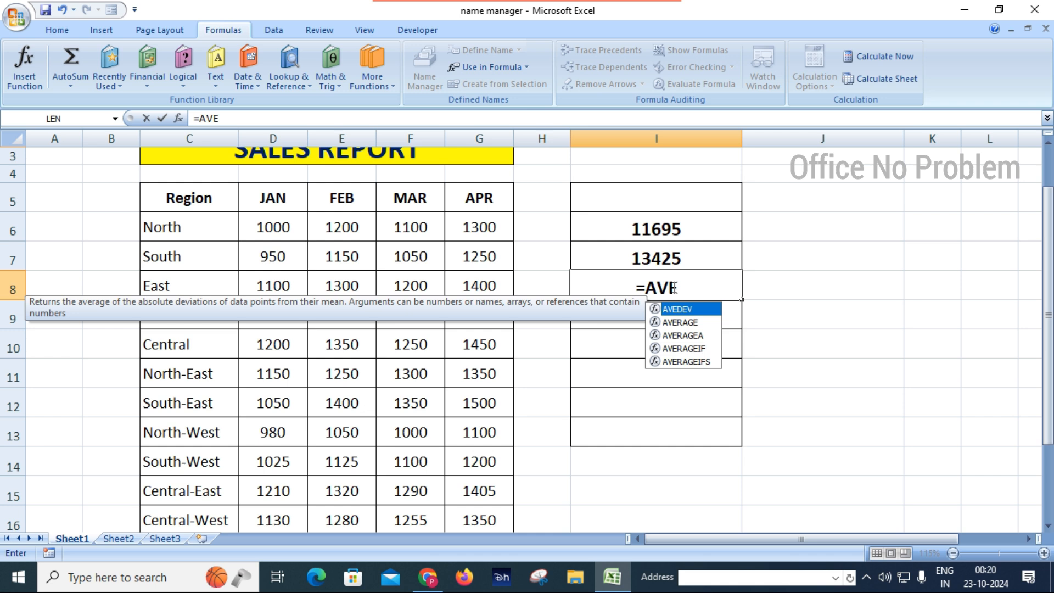
key(Down)
key(Tab)
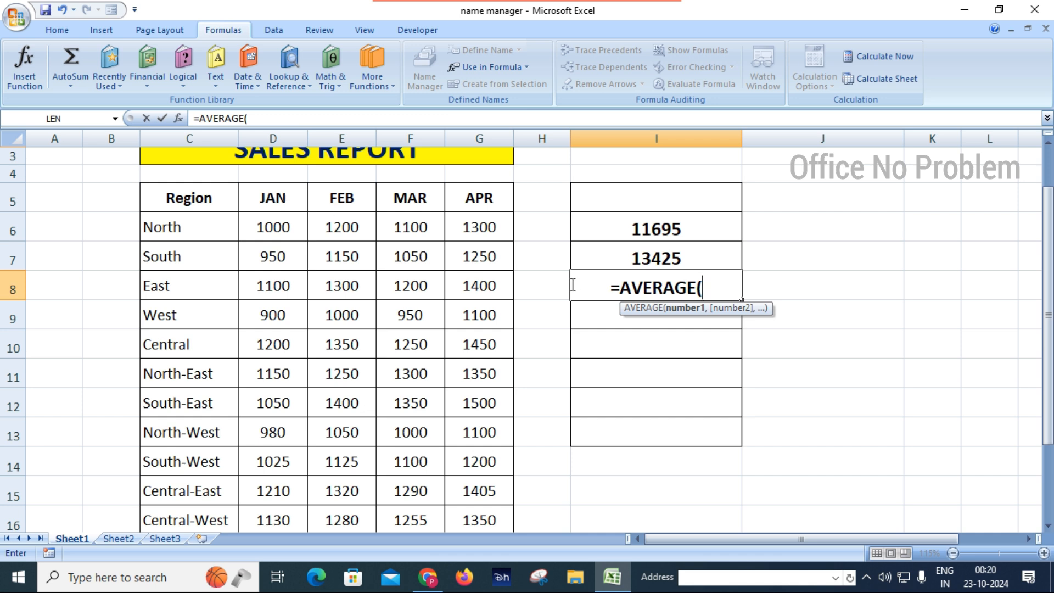
text(JAN)
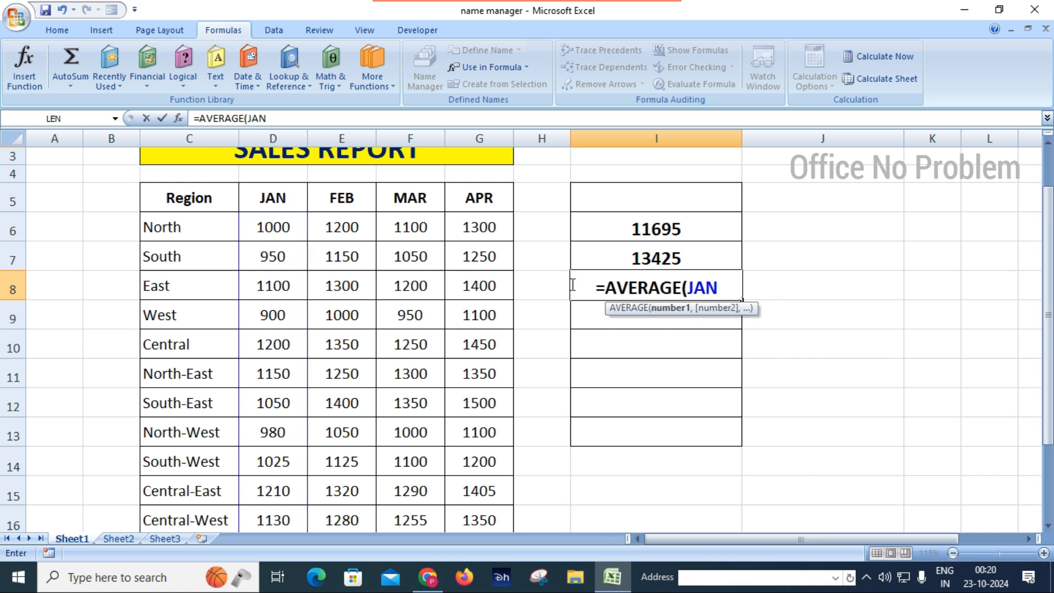
text())
key(Return)
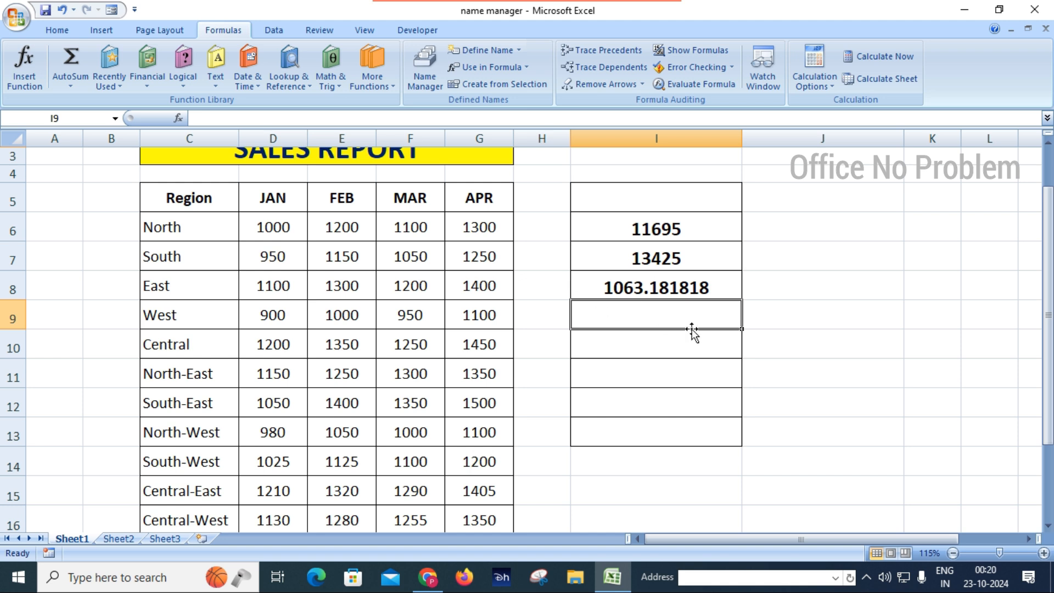
- Find the highest January sales figure in cell I9 with the formula =MAX(JAN)
text(=)
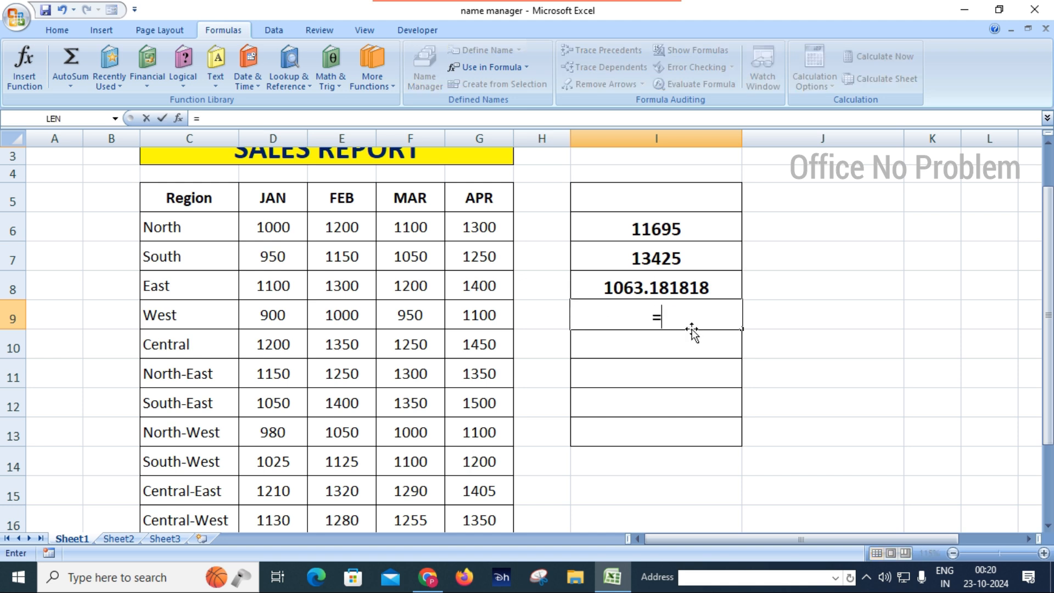
text(MA)
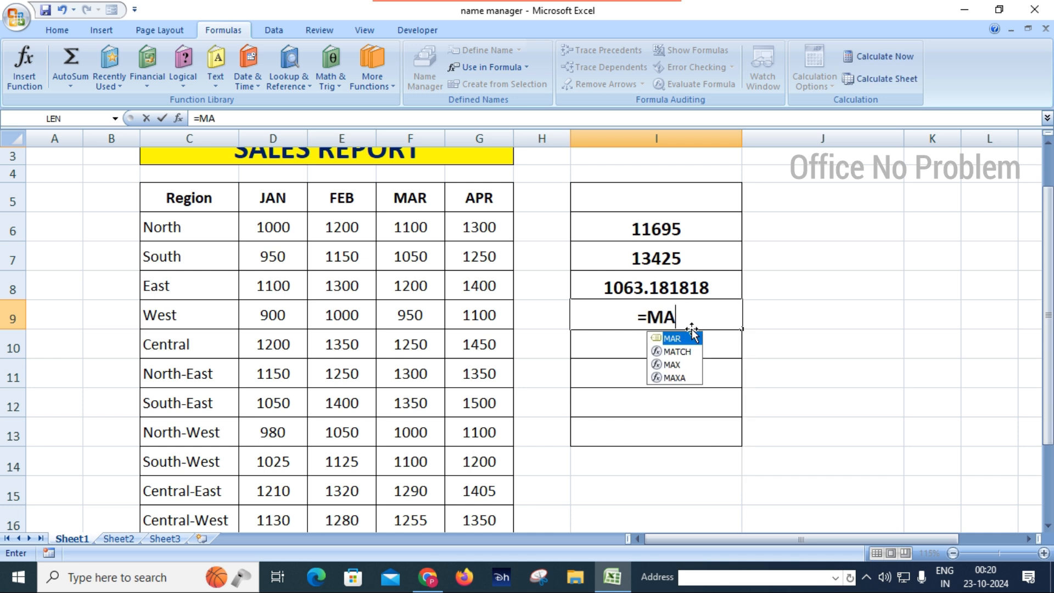
text(X()
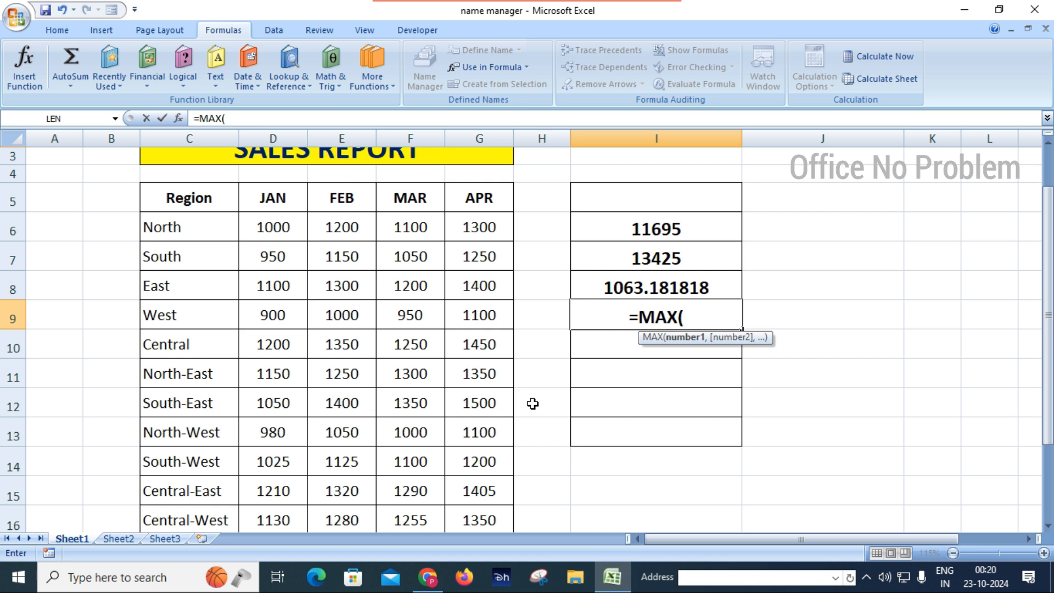
text(J)
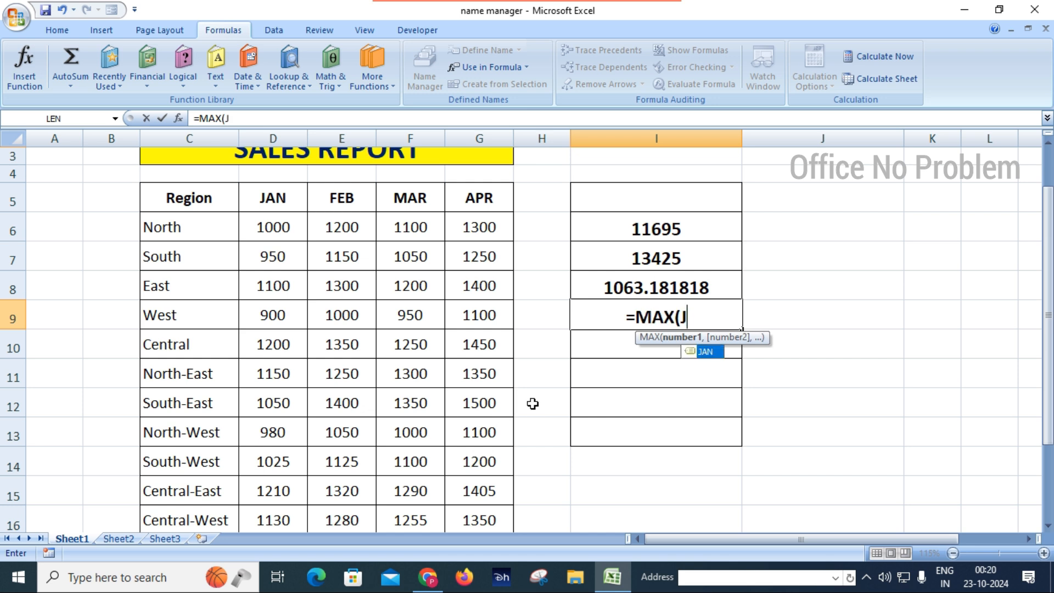
text(AN))
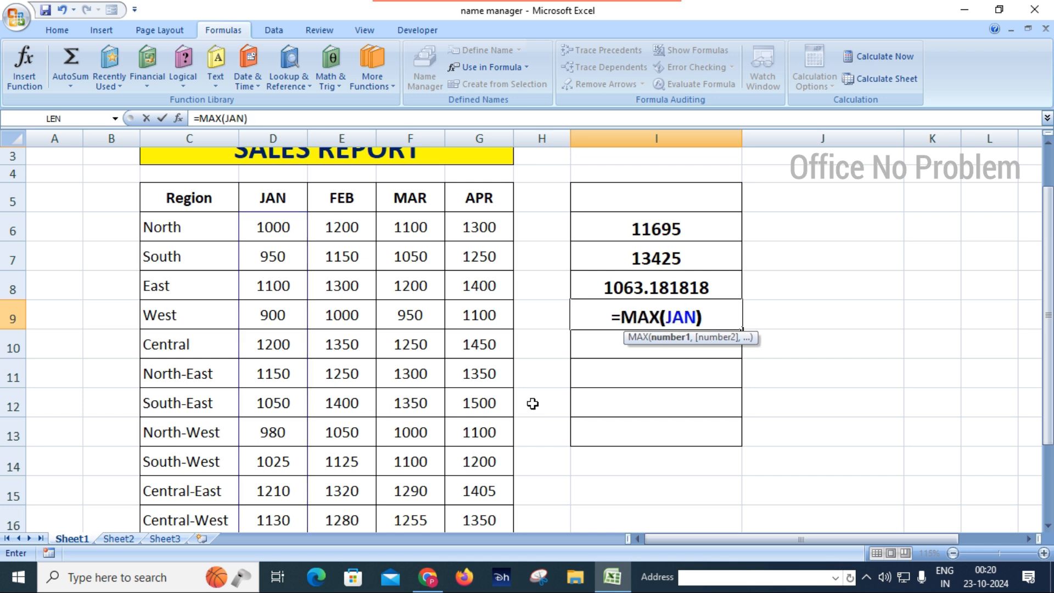
key(Return)
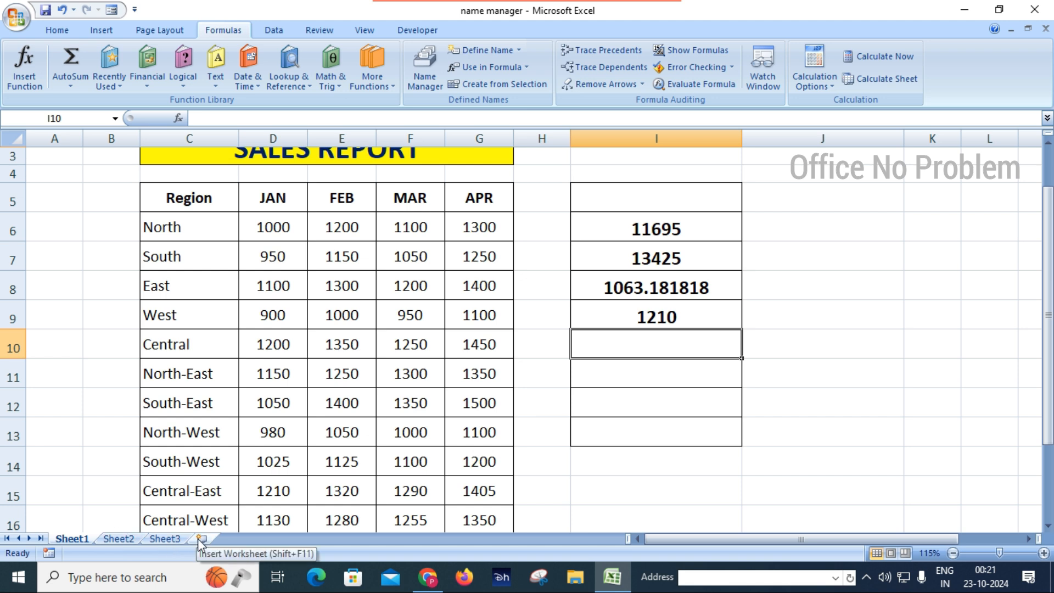
- Total the January sales in cell H5 of Sheet3 using ordinary cell references, with the formula =SUM(Sheet1!D6:D15)
click(174, 539)
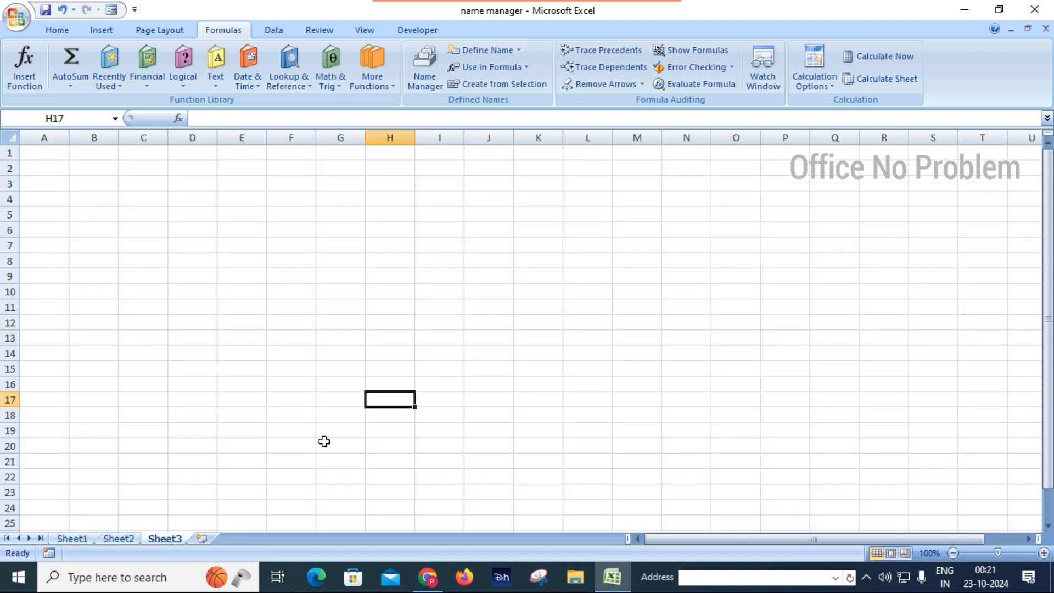
click(406, 216)
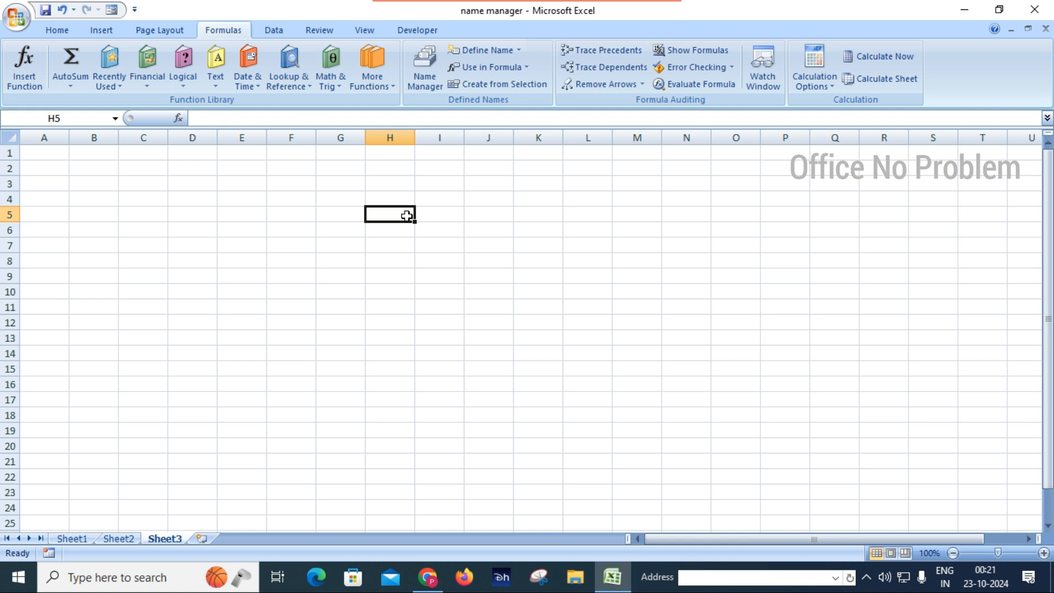
text(=SUM()
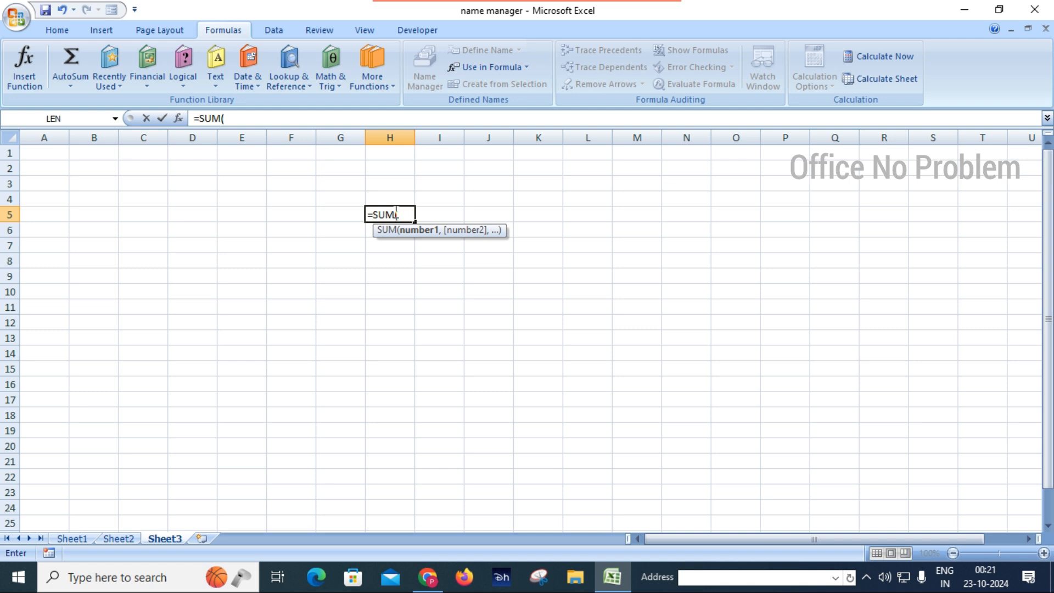
click(85, 540)
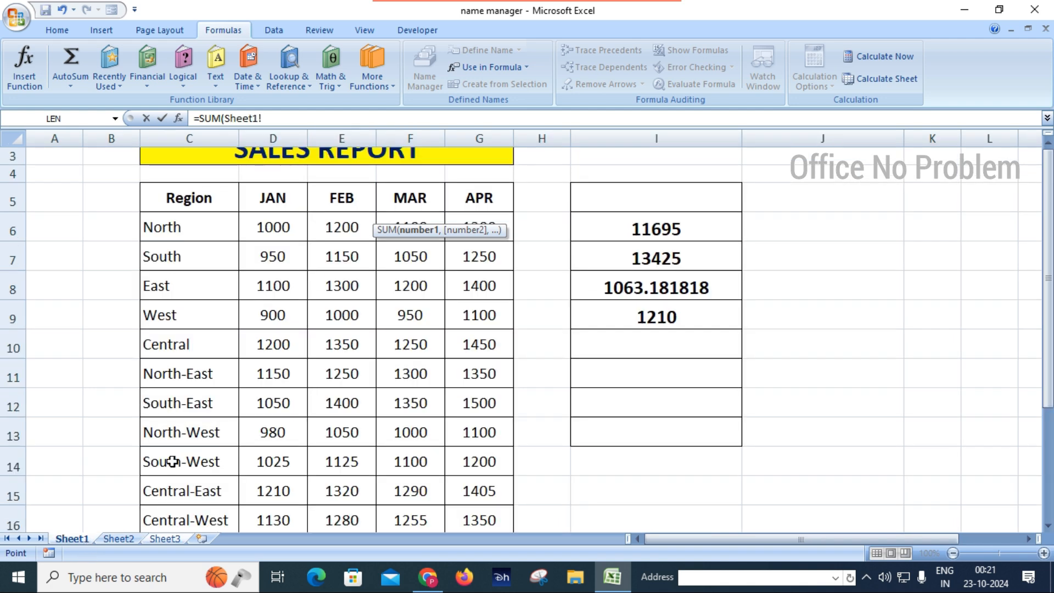
drag(273, 234, 287, 497)
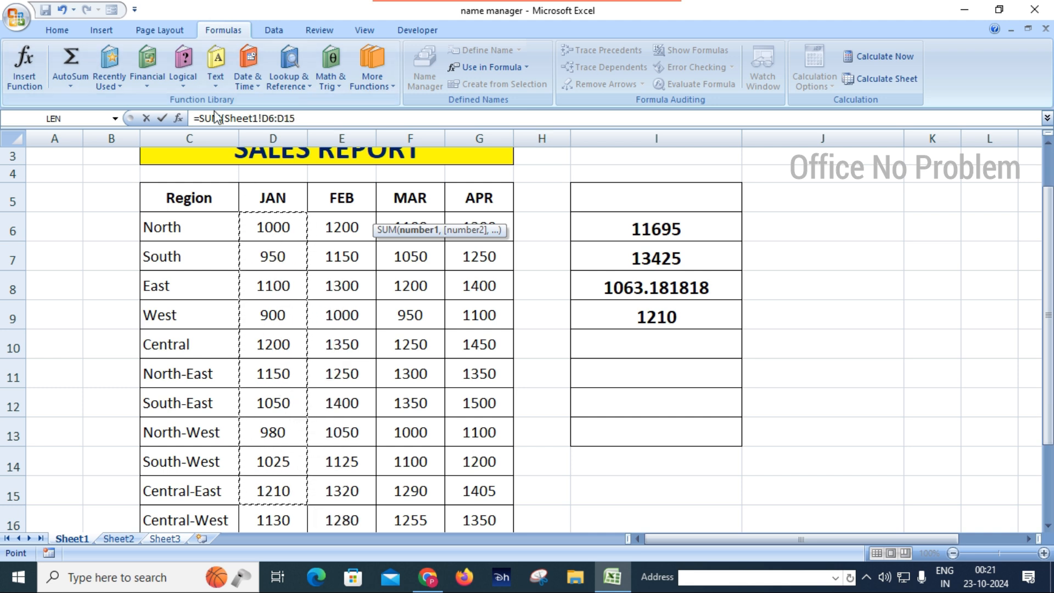
click(301, 119)
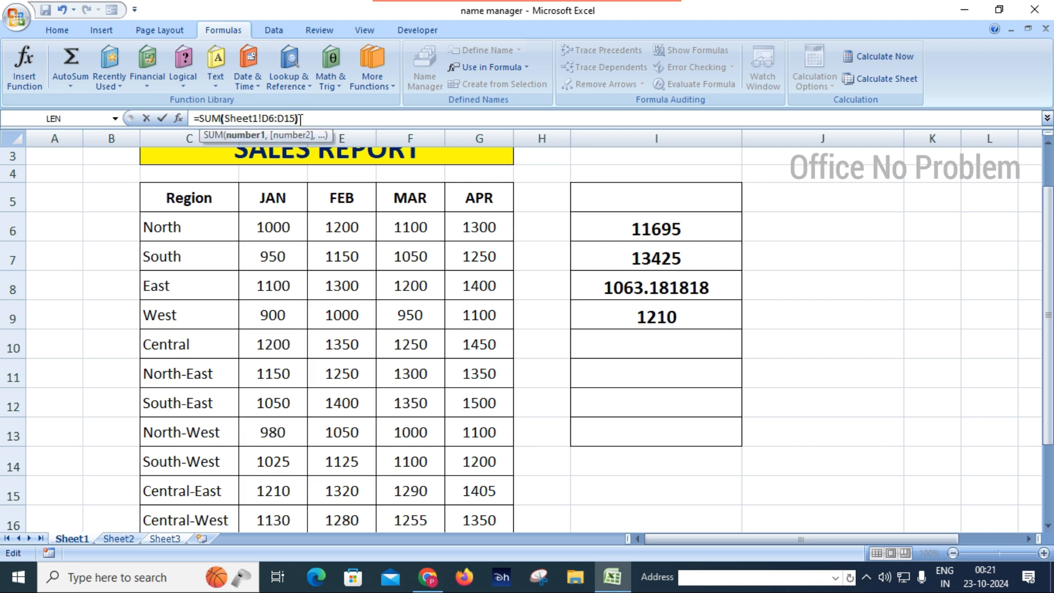
text())
key(Return)
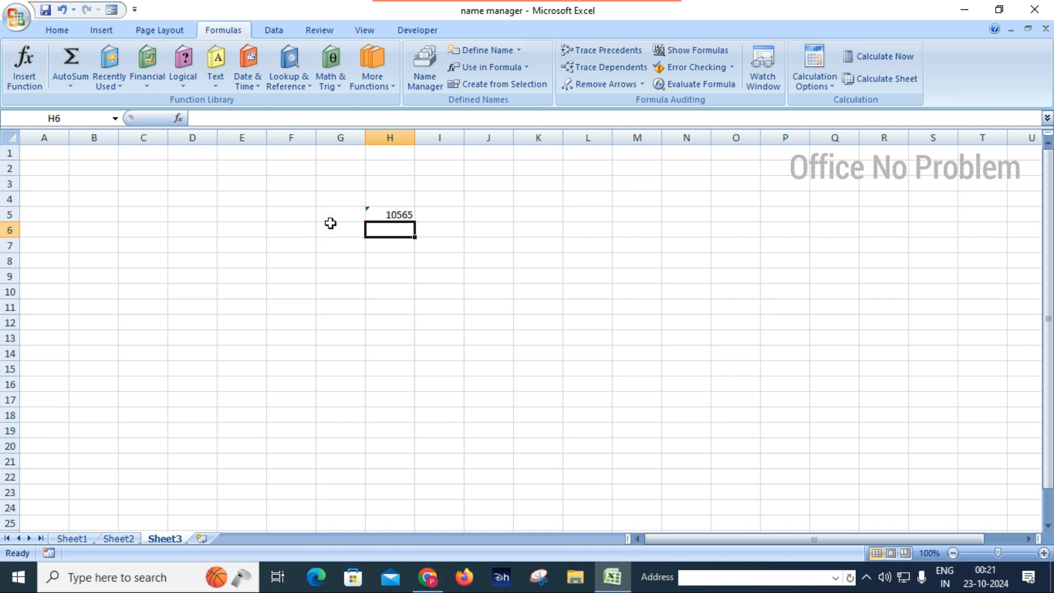
- Compare the cell-reference formula in Sheet3's cell H5 with the named-range formulas in cells I7 to I9 of Sheet1
click(404, 214)
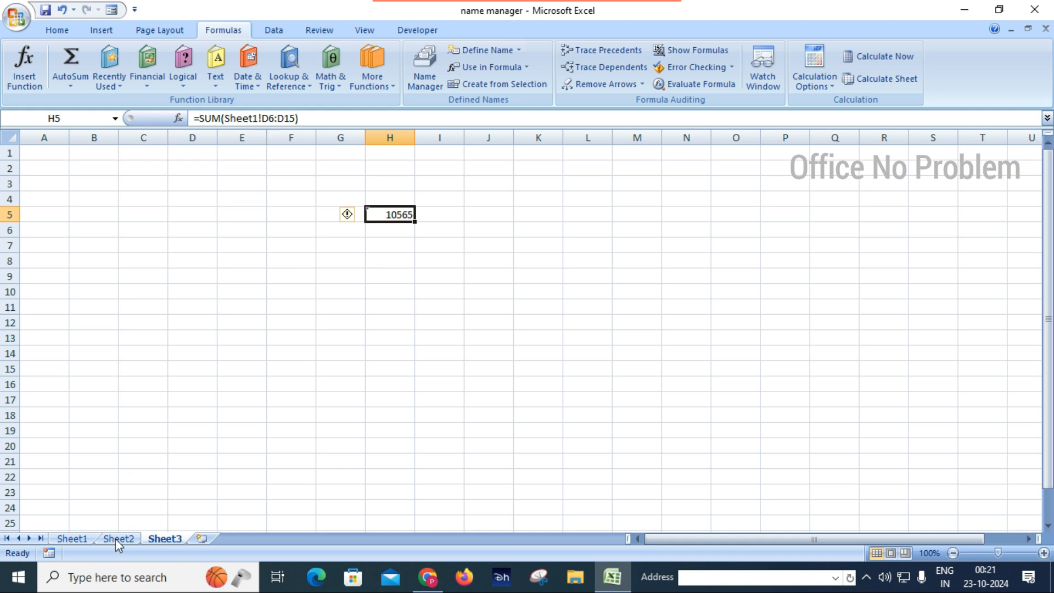
click(82, 540)
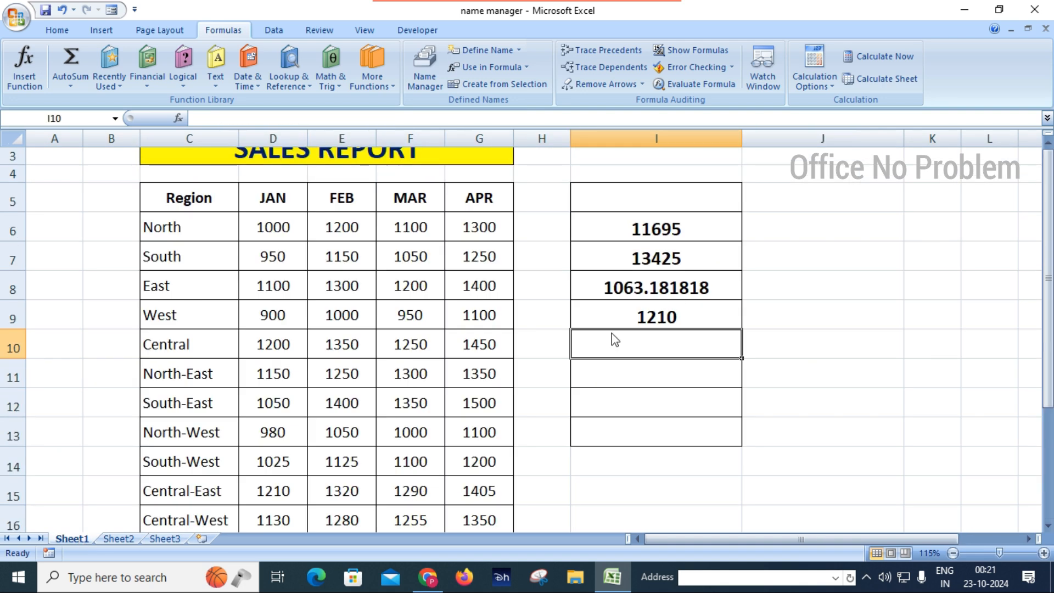
click(641, 293)
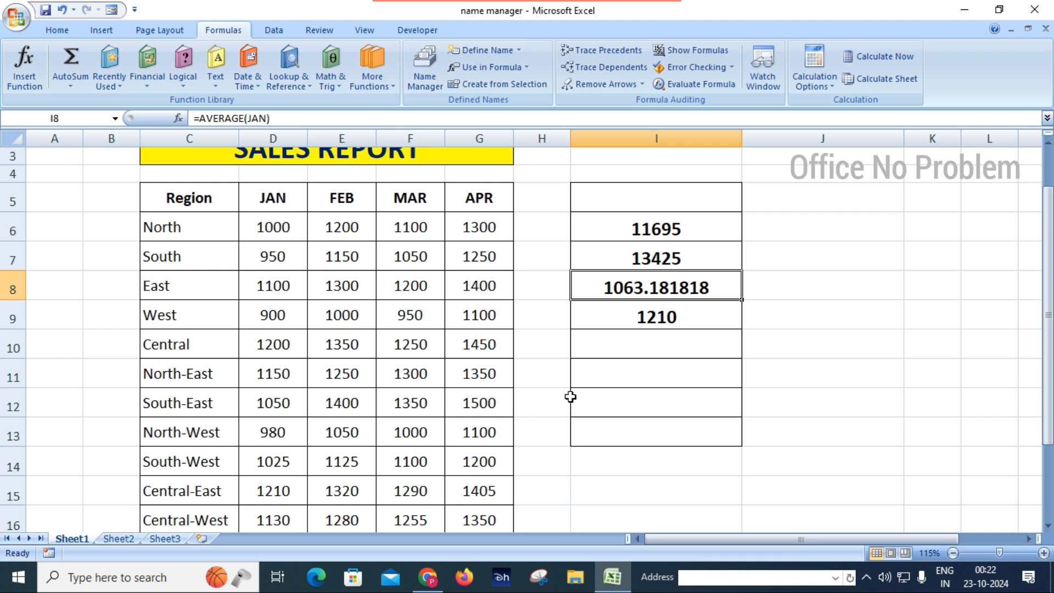
scroll(568, 393, up, 1)
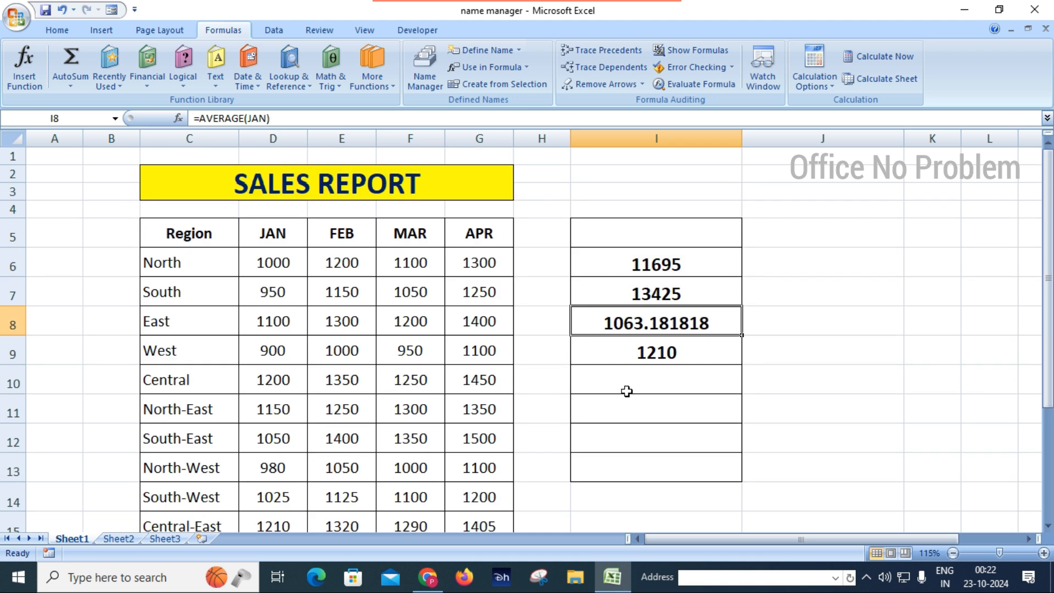
click(281, 121)
drag(281, 120, 197, 119)
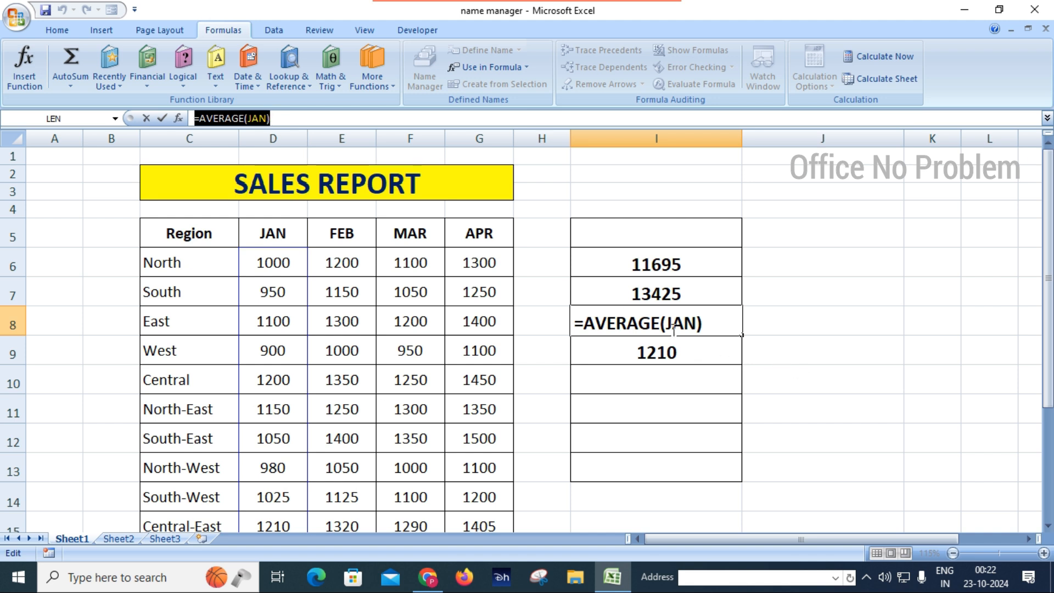
click(702, 333)
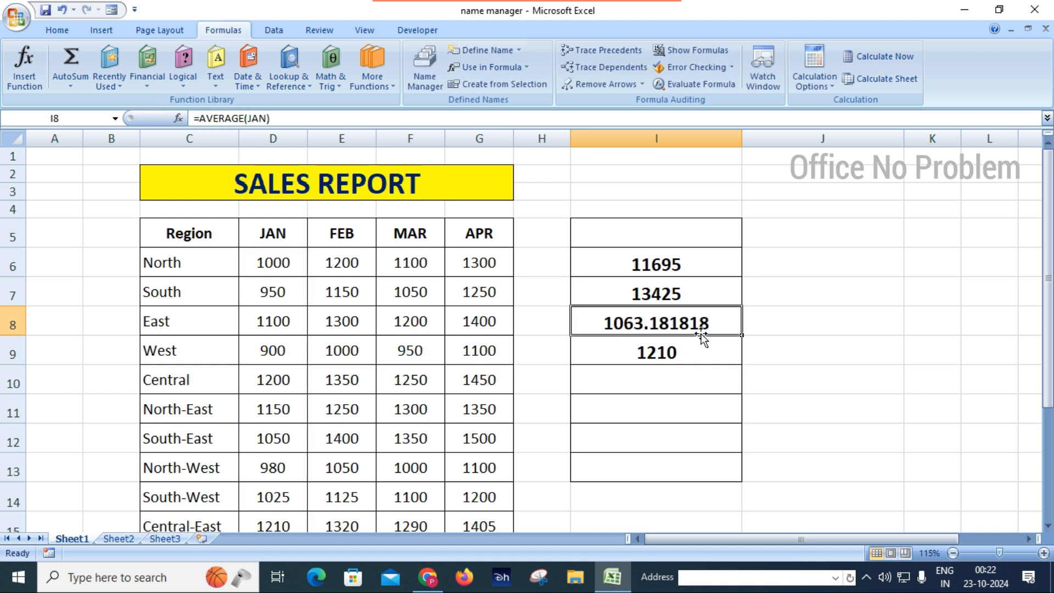
click(695, 293)
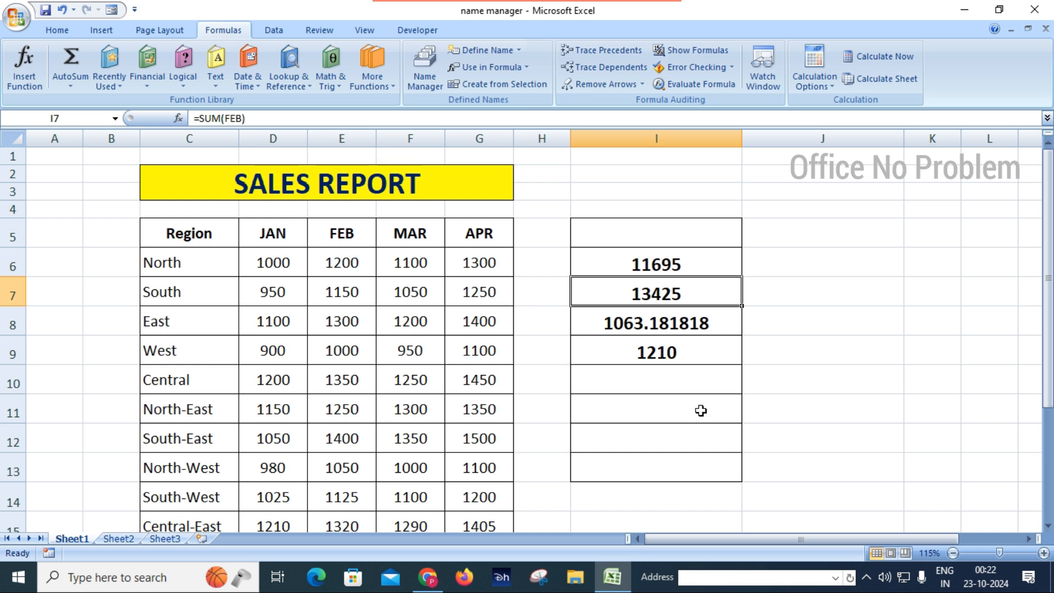
click(690, 380)
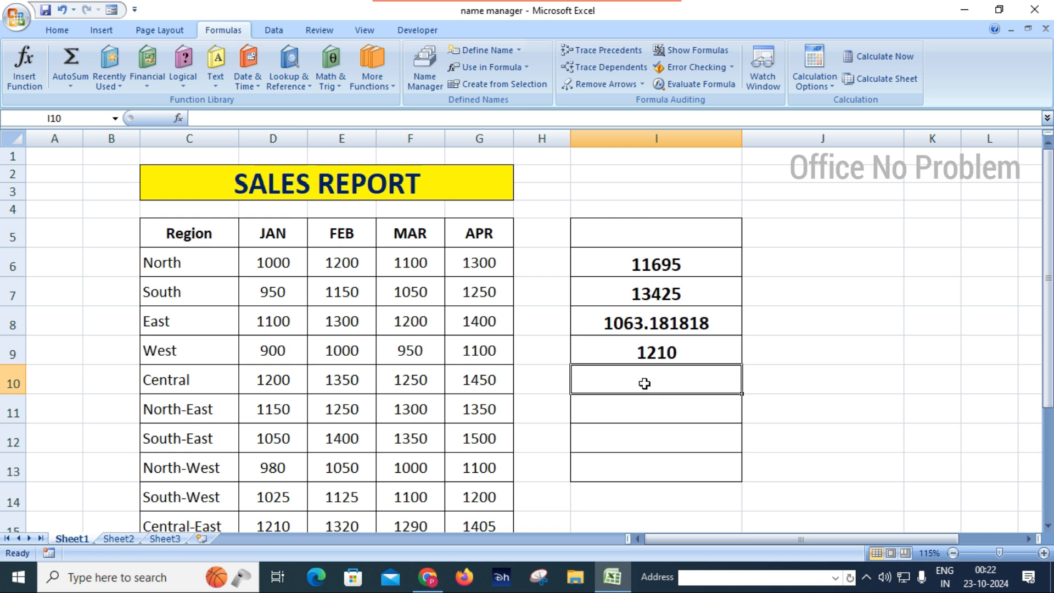
click(657, 352)
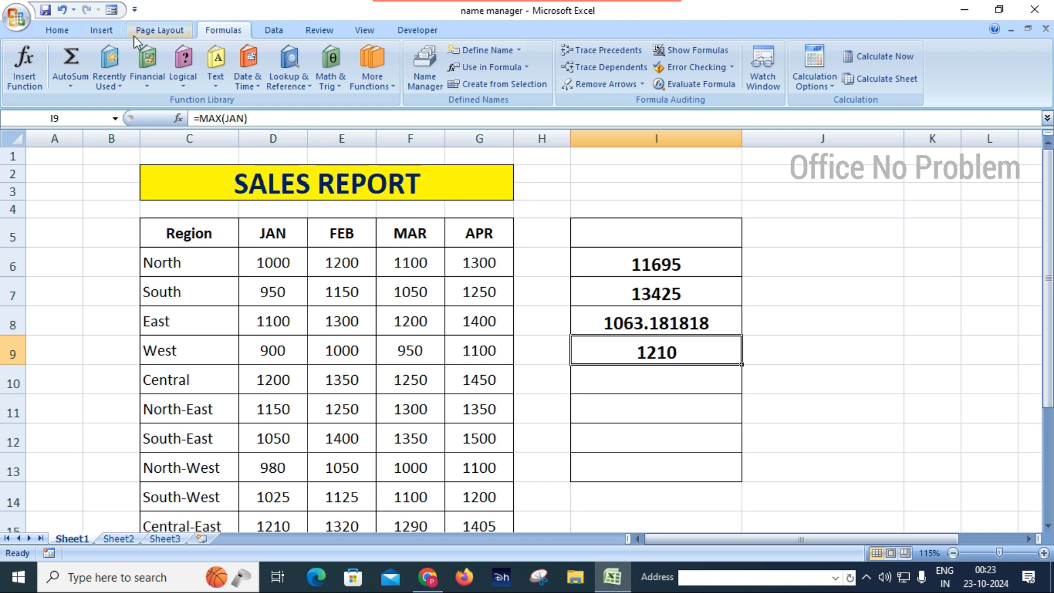
click(110, 32)
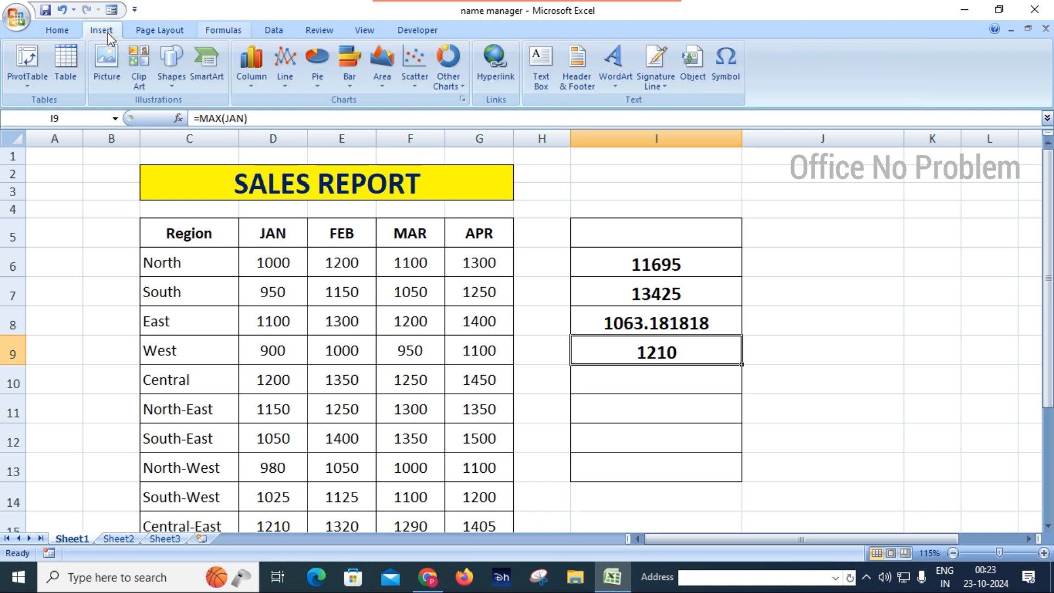
click(161, 30)
click(229, 35)
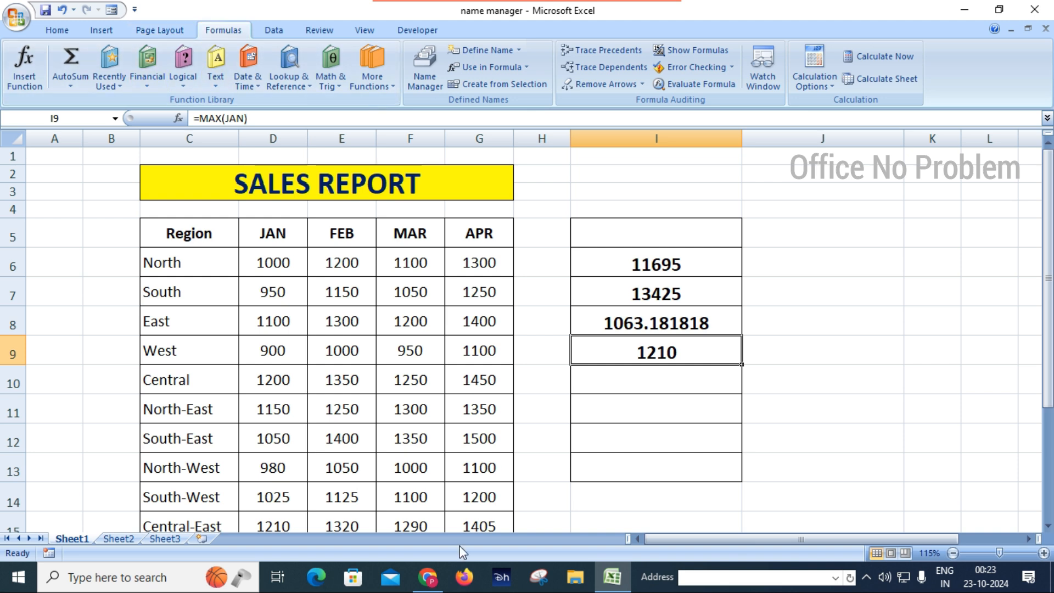
- Switch to Chrome and view the playlists of the office no problem YouTube channel
click(431, 581)
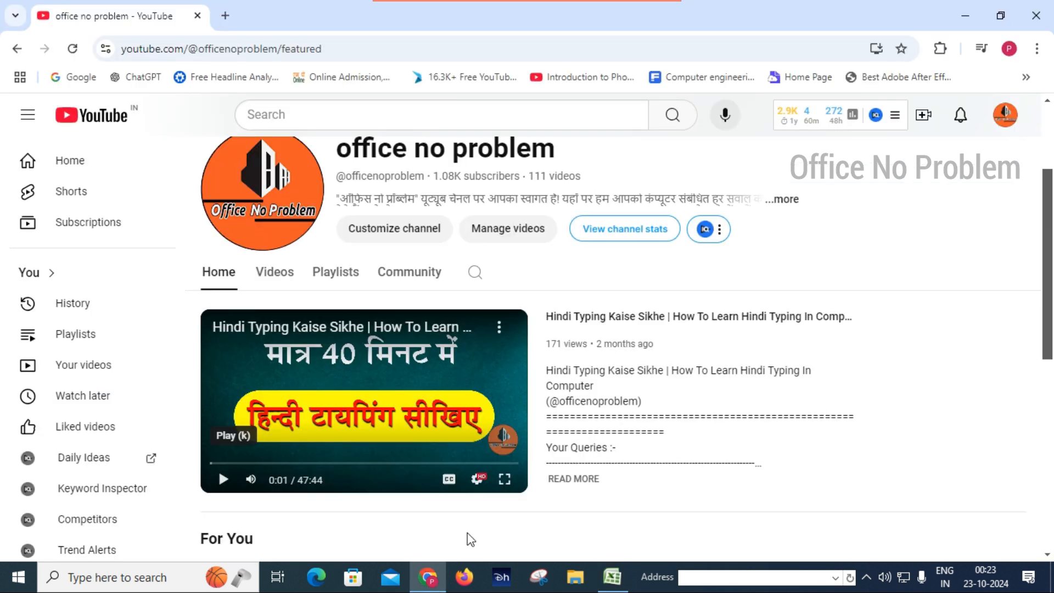
scroll(405, 239, up, 2)
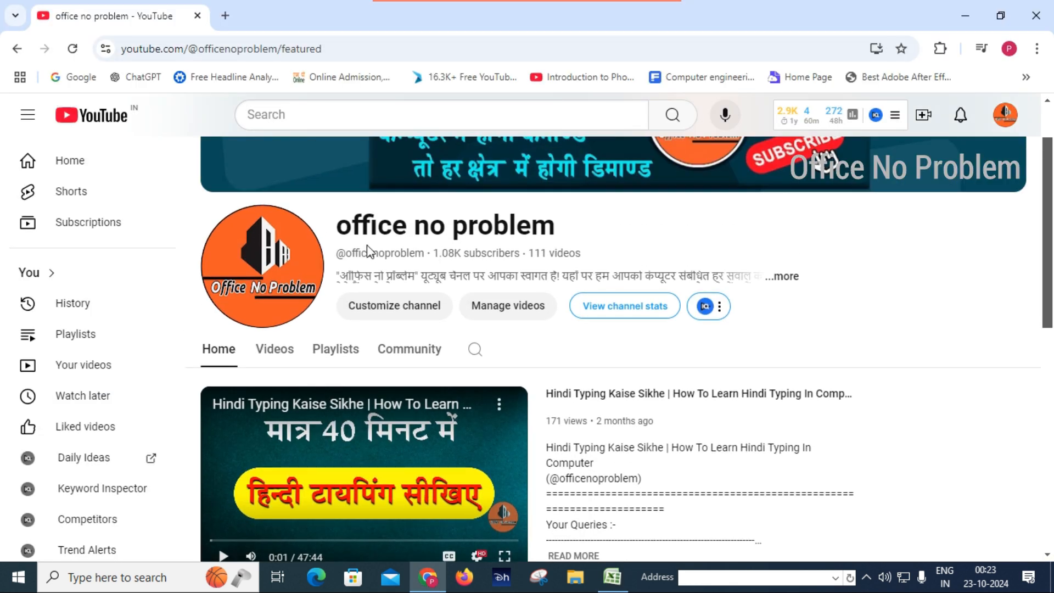
scroll(379, 244, up, 1)
scroll(477, 326, down, 1)
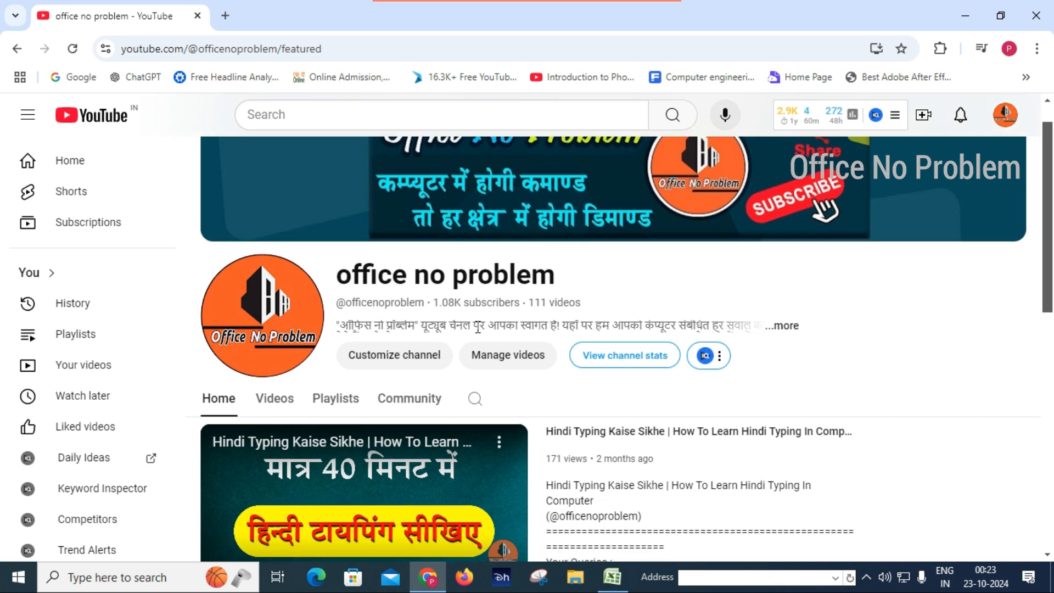
click(344, 356)
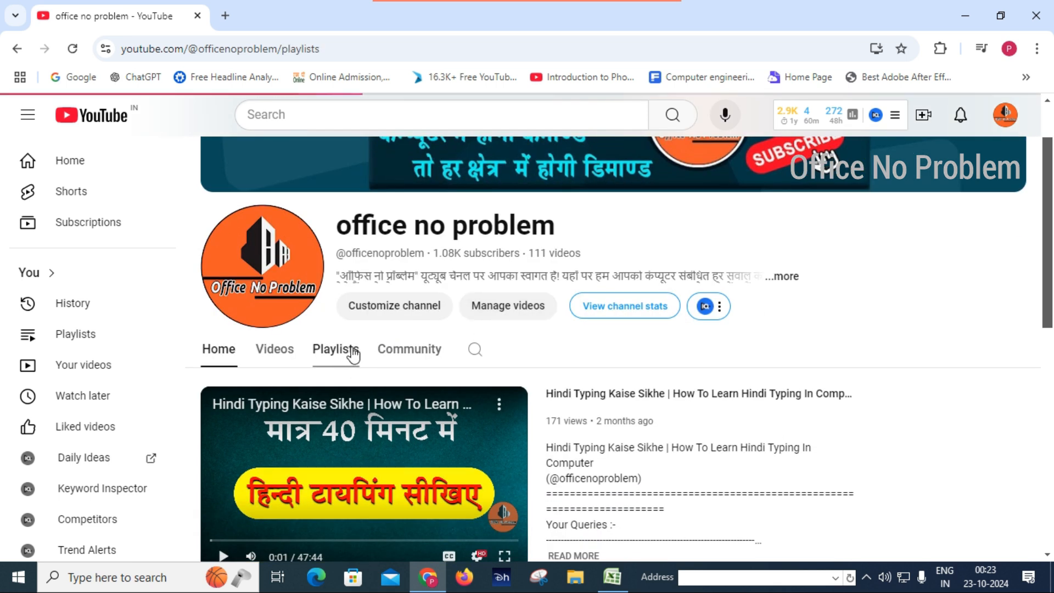
scroll(453, 355, down, 3)
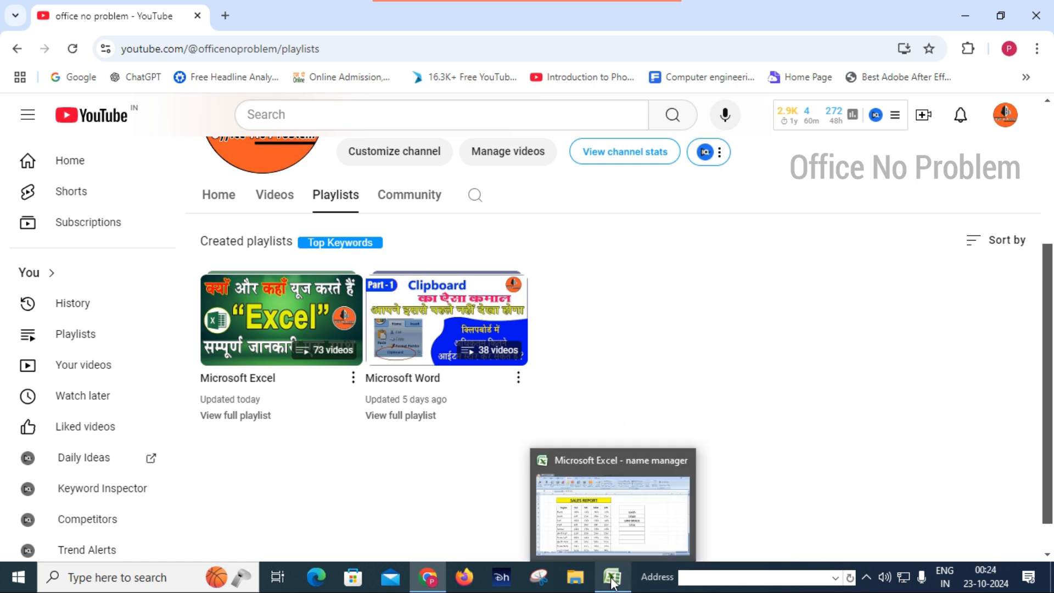
- Switch back to Excel and view the list of defined names available for use in formulas
click(613, 580)
click(464, 406)
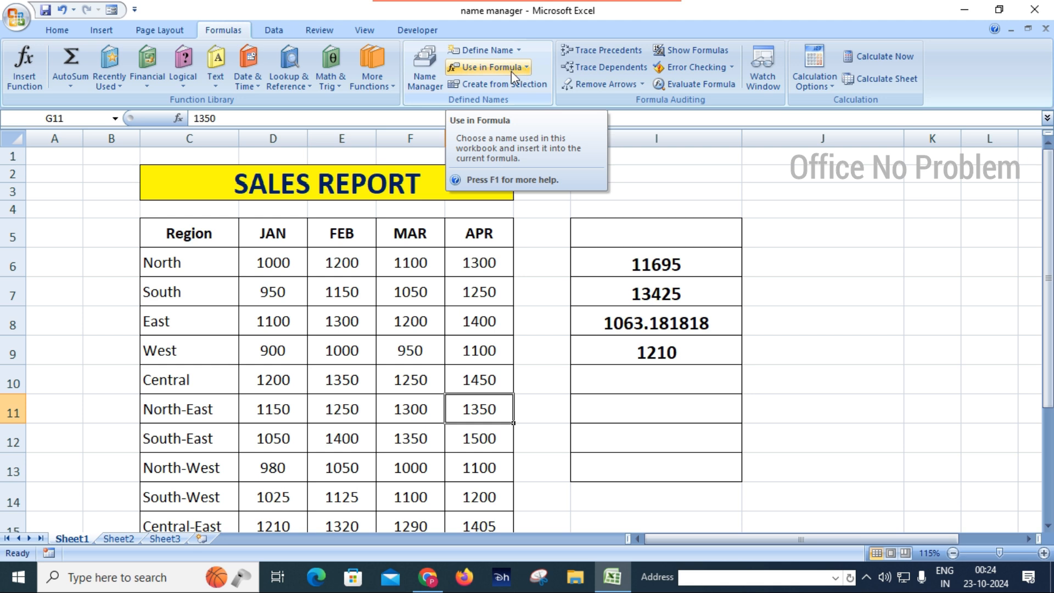
click(525, 69)
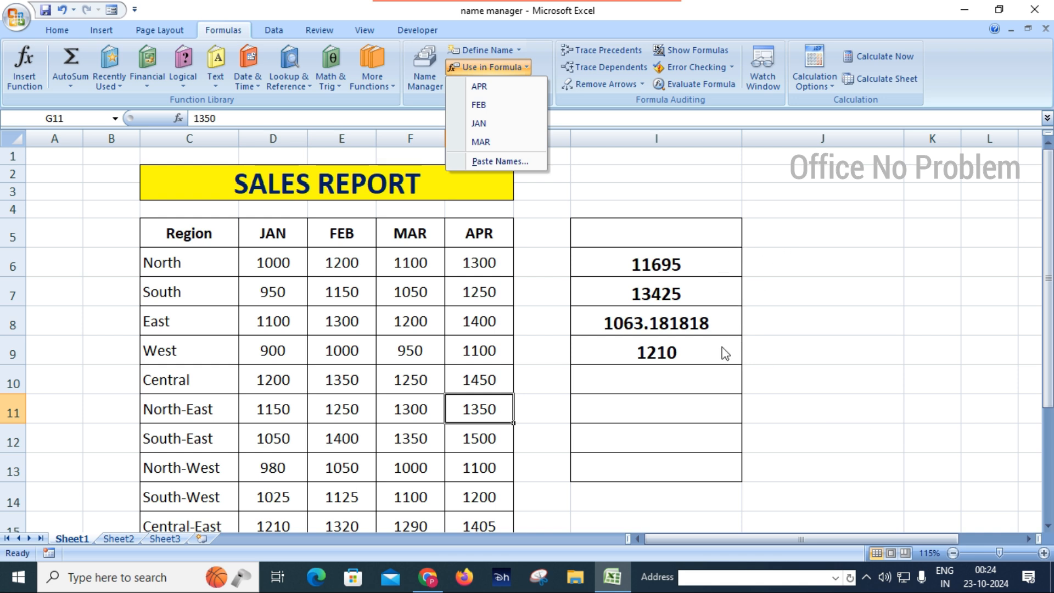
click(661, 384)
- Find the highest April sales figure in cell I10 with =MAX(APR), inserting the defined name APR, and check it against the April column
click(662, 384)
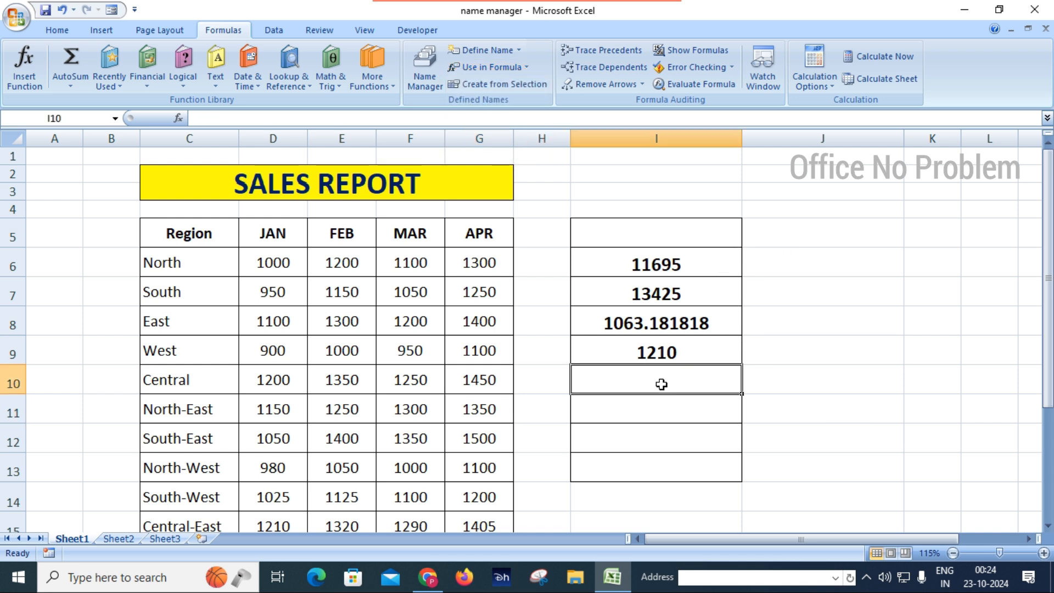
text(=)
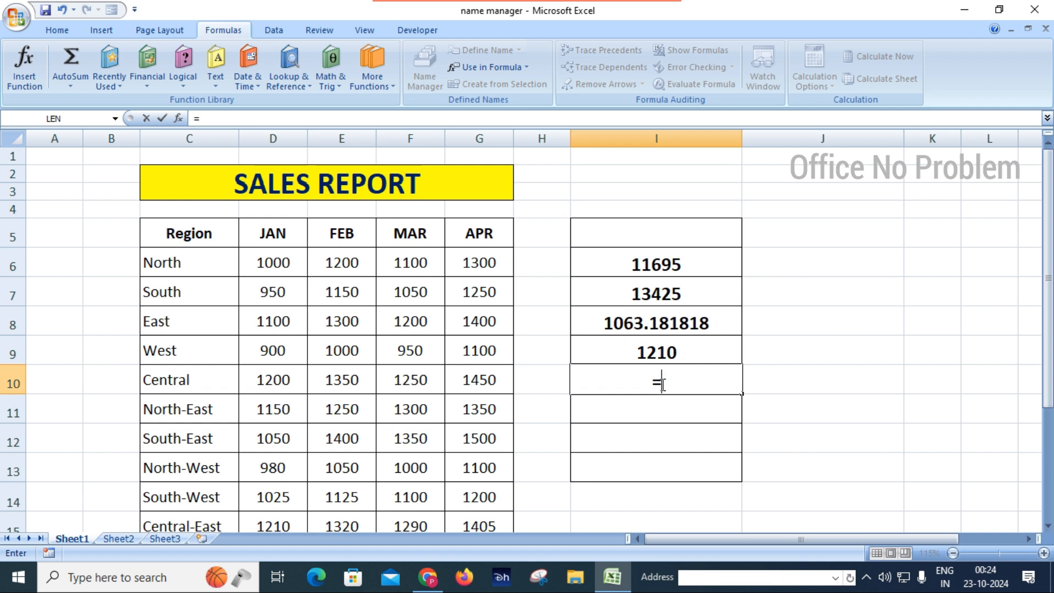
text(MA)
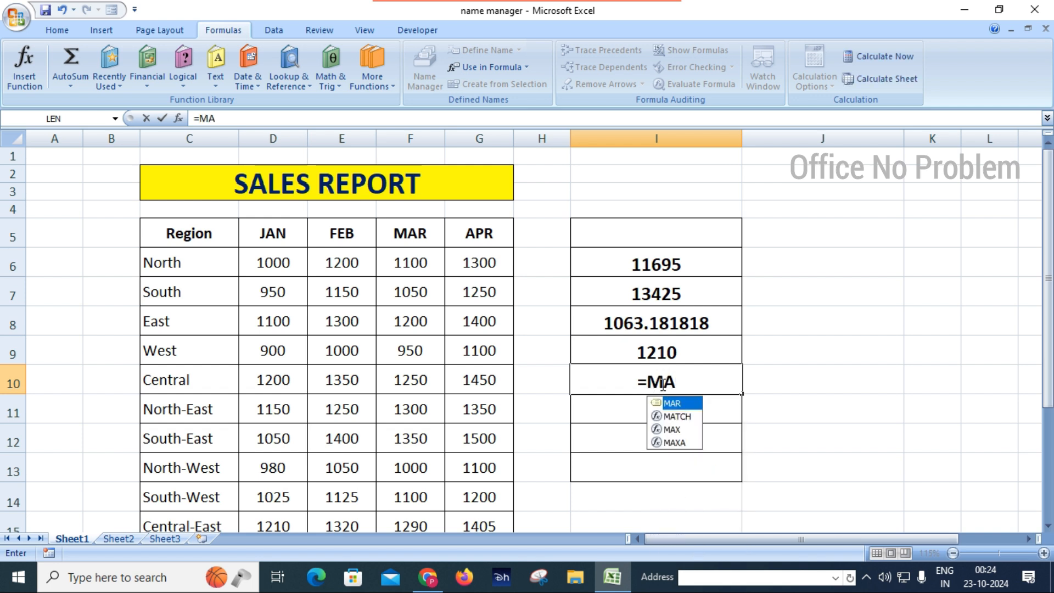
text(X()
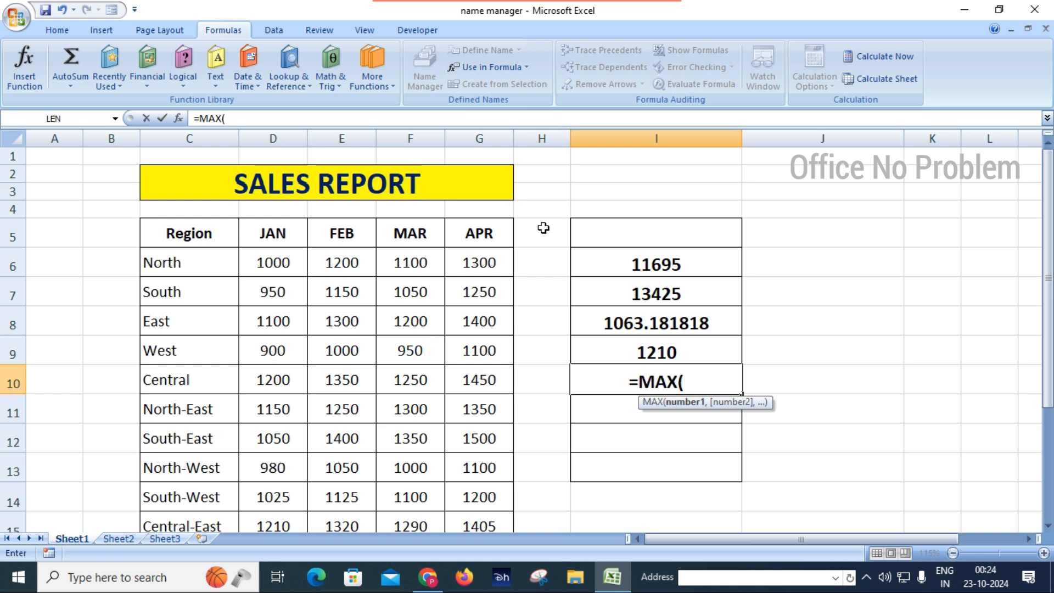
click(524, 68)
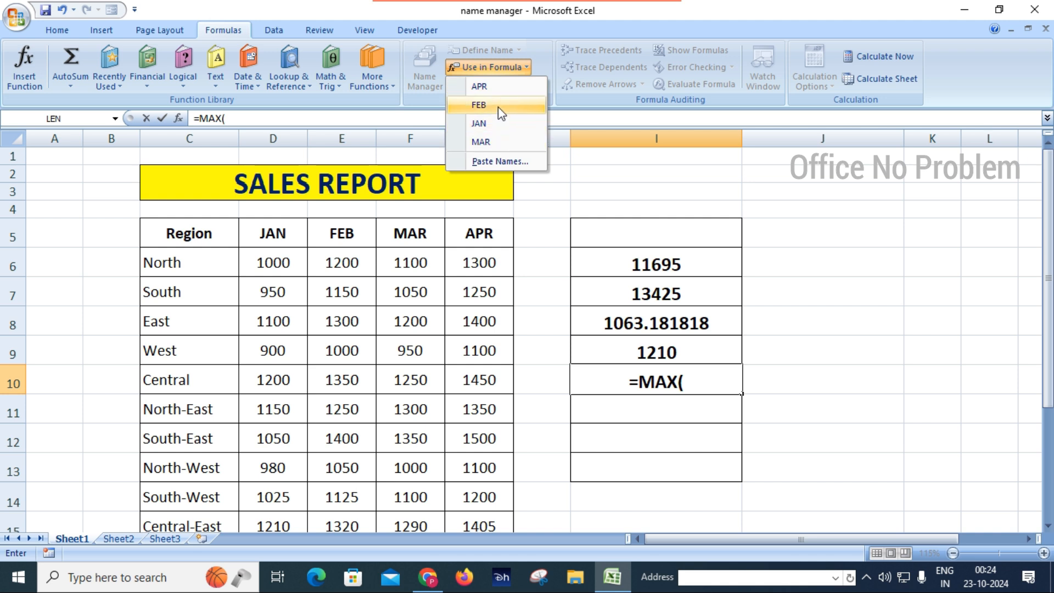
click(492, 85)
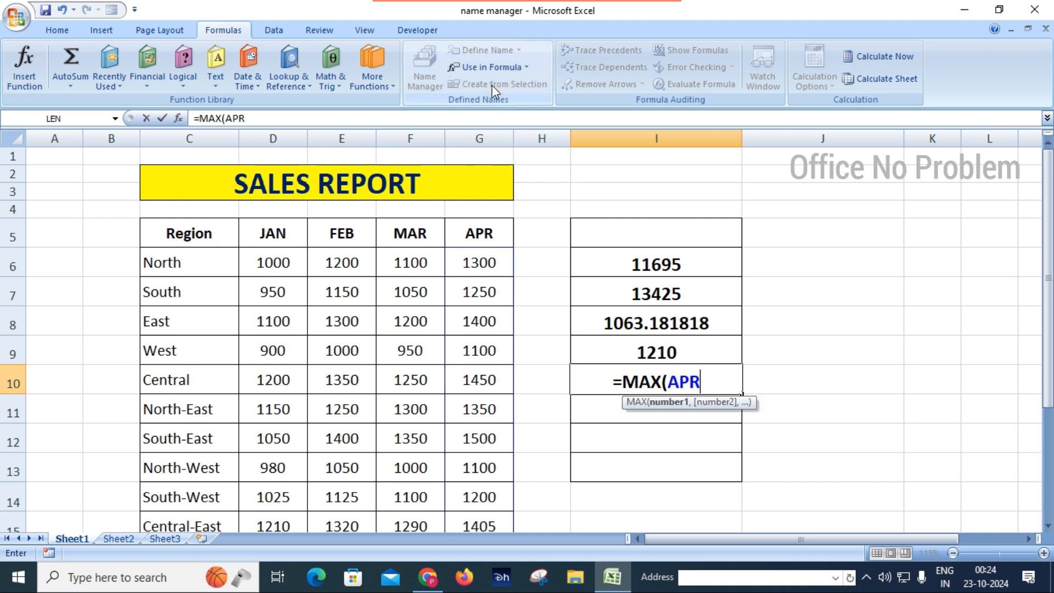
text())
key(Return)
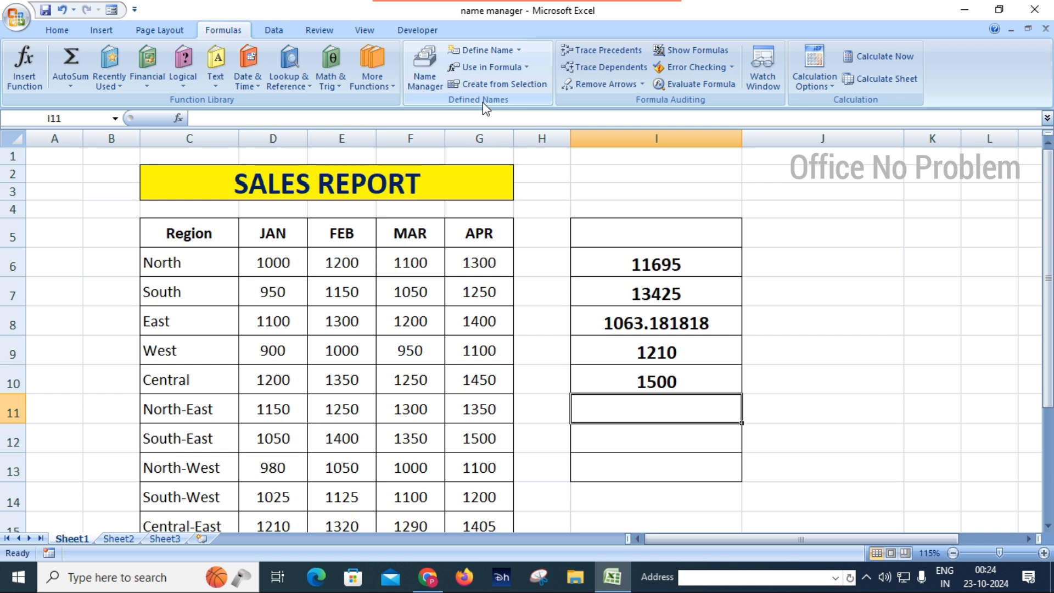
scroll(503, 283, down, 1)
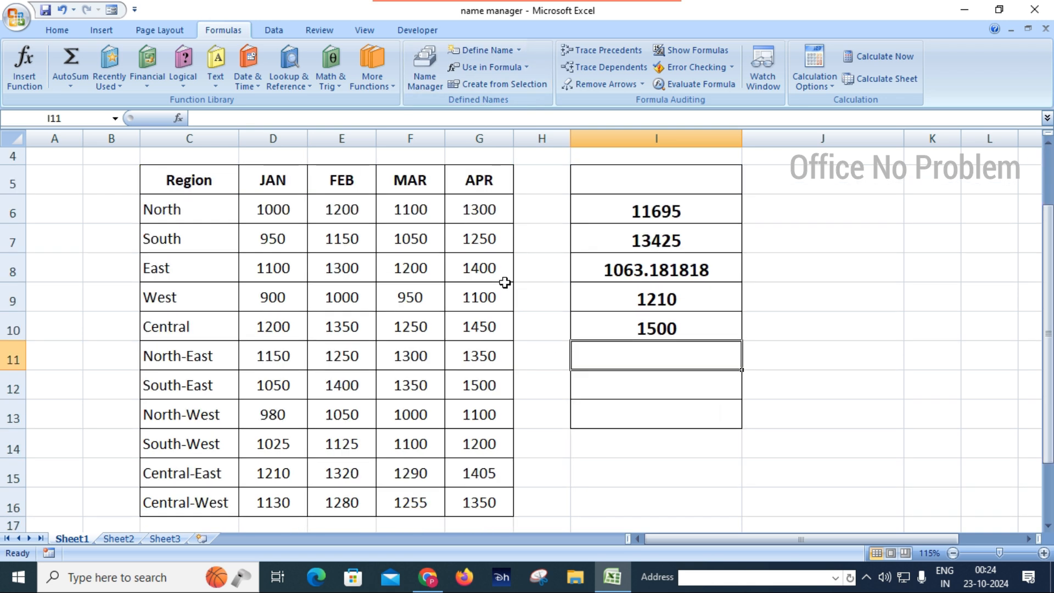
click(490, 391)
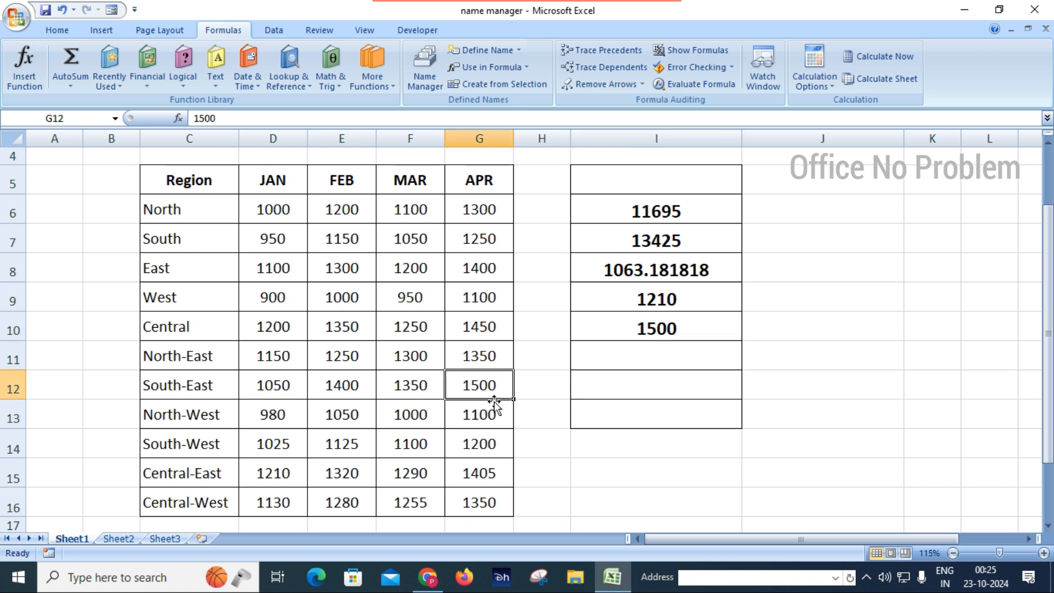
scroll(648, 354, up, 1)
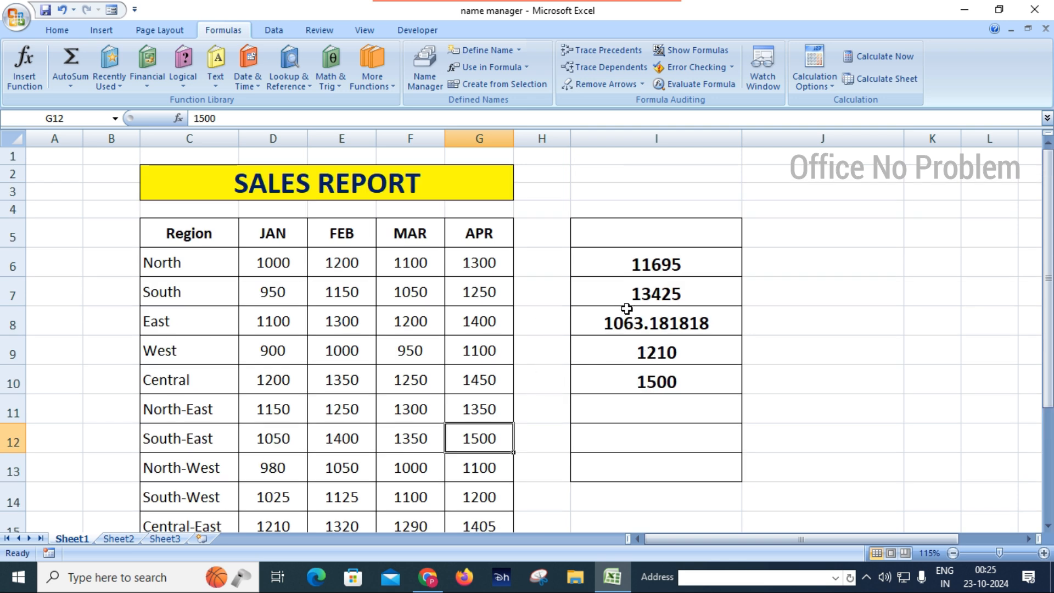
- Check the formula in cell I6, and delete the defined names APR and FEB from the workbook
double_click(631, 265)
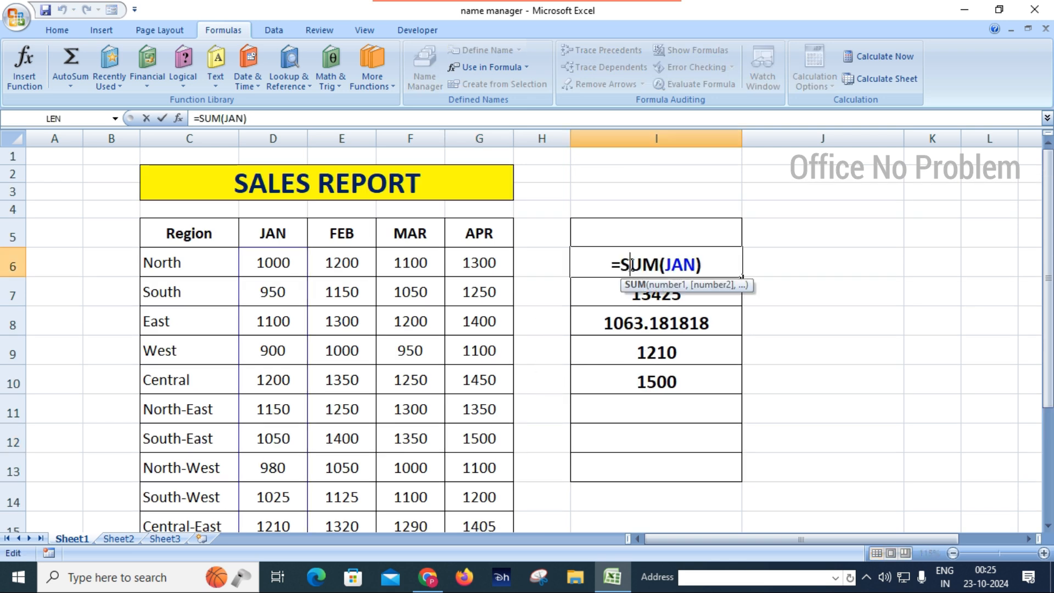
key(Escape)
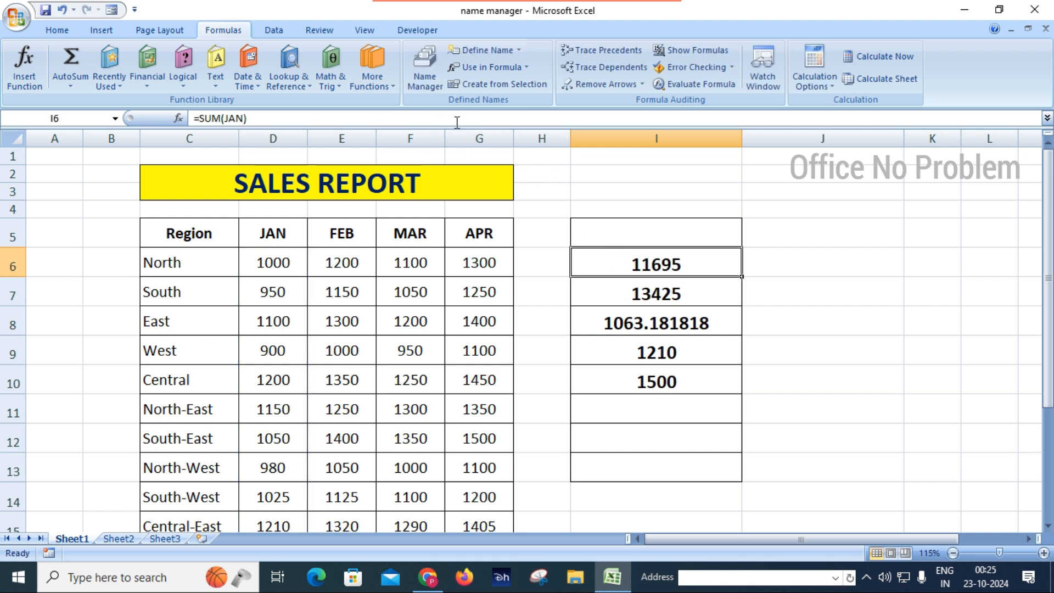
click(419, 83)
click(491, 199)
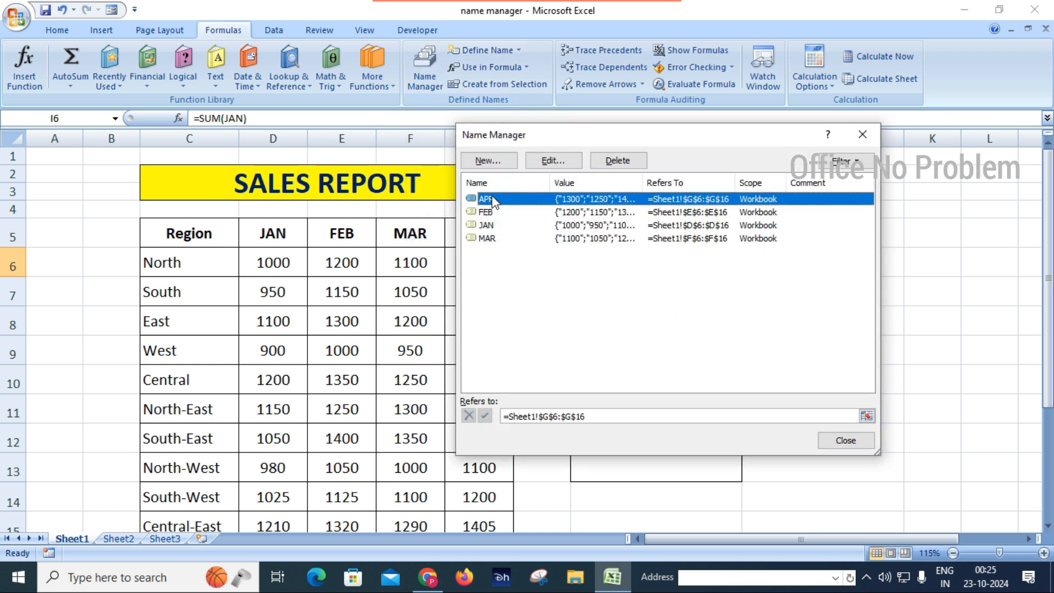
click(617, 160)
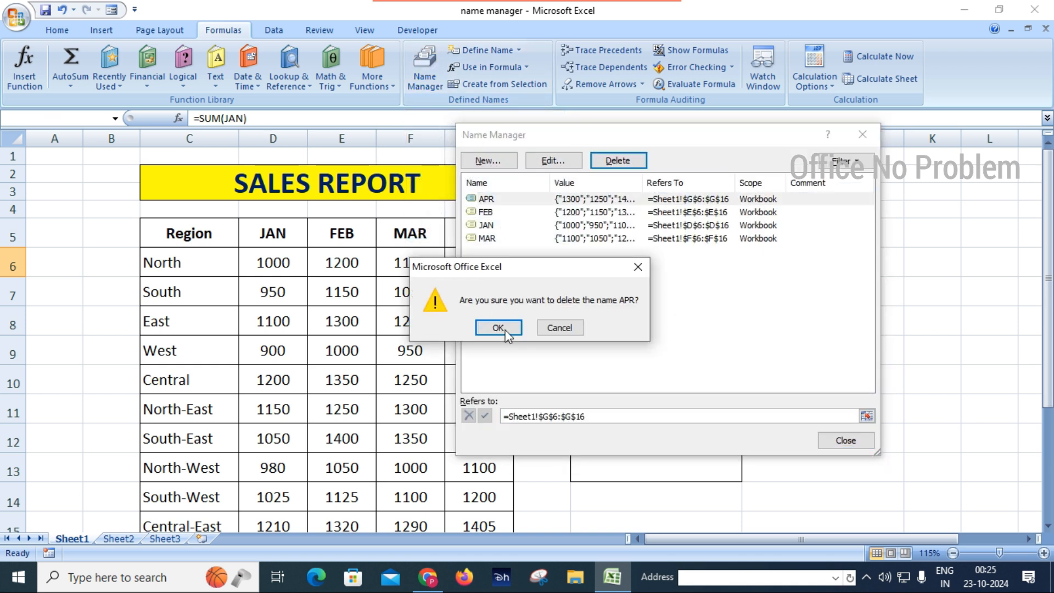
click(498, 328)
click(507, 202)
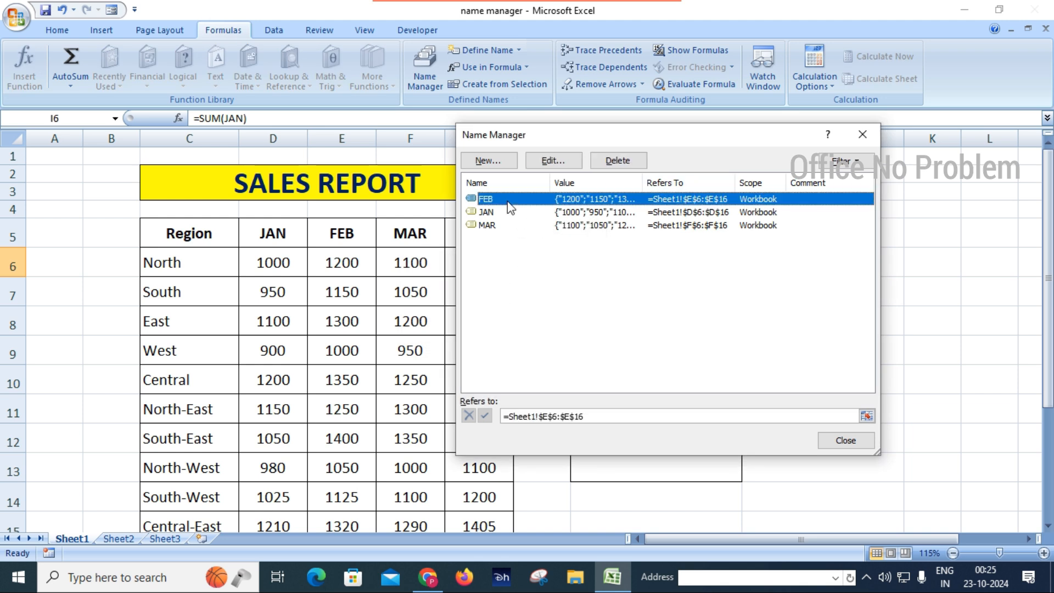
click(617, 161)
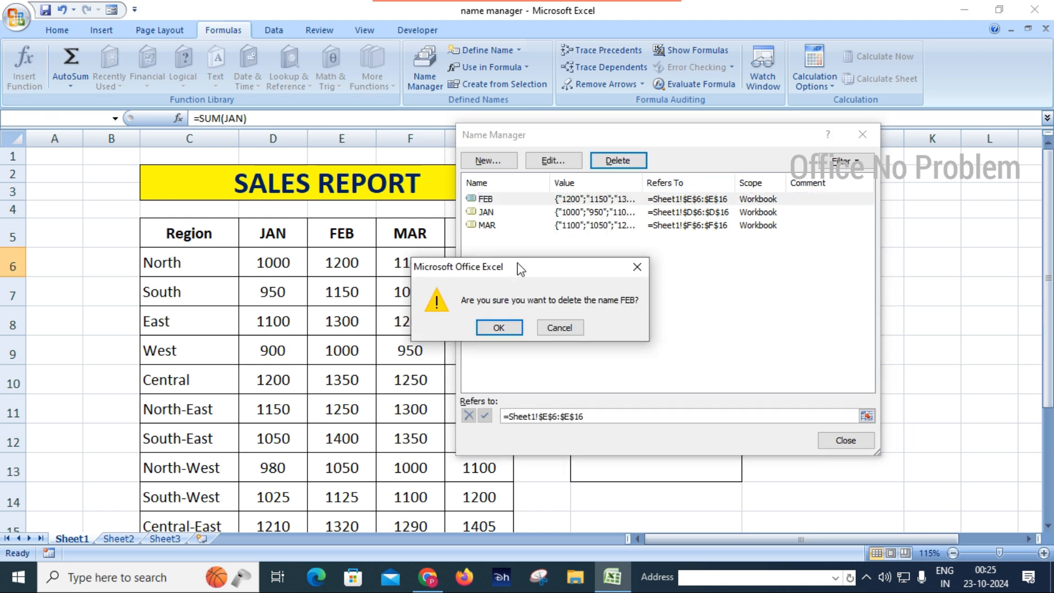
click(496, 331)
- Delete the remaining defined names JAN and MAR, and close the Name Manager
click(501, 201)
click(625, 160)
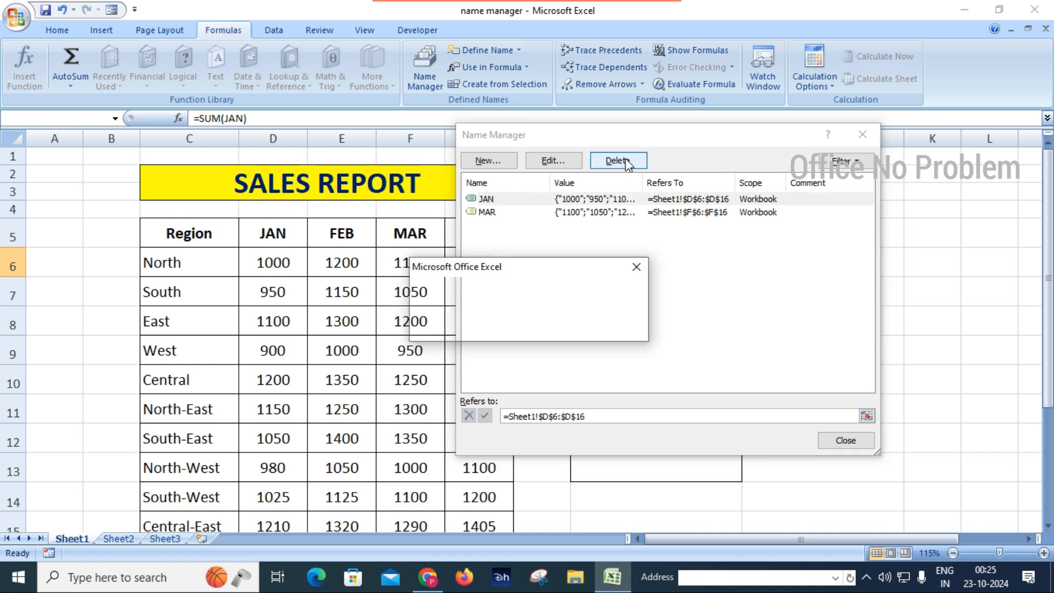
click(500, 328)
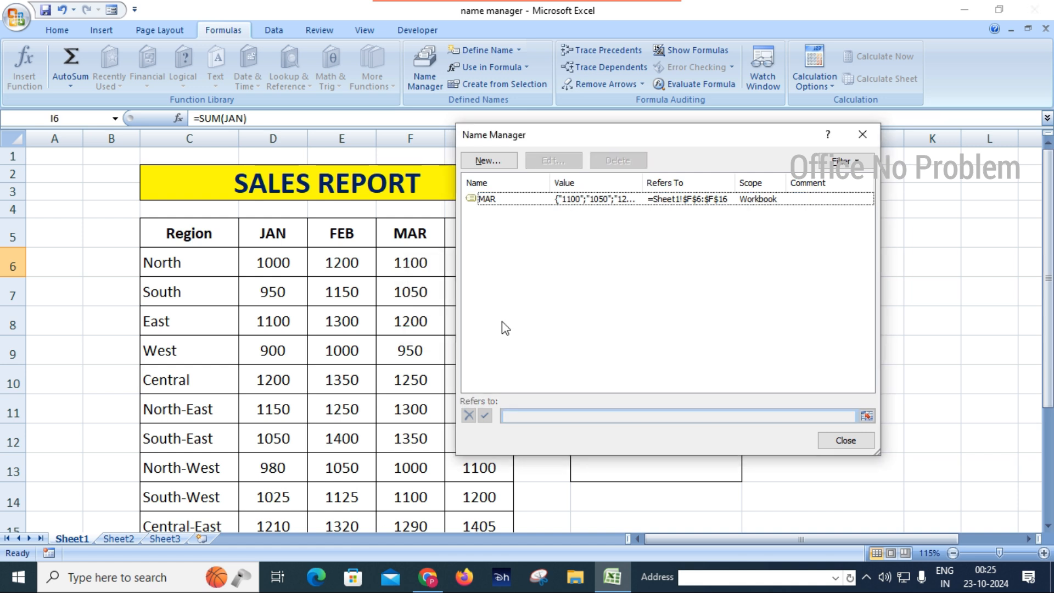
click(483, 198)
click(618, 160)
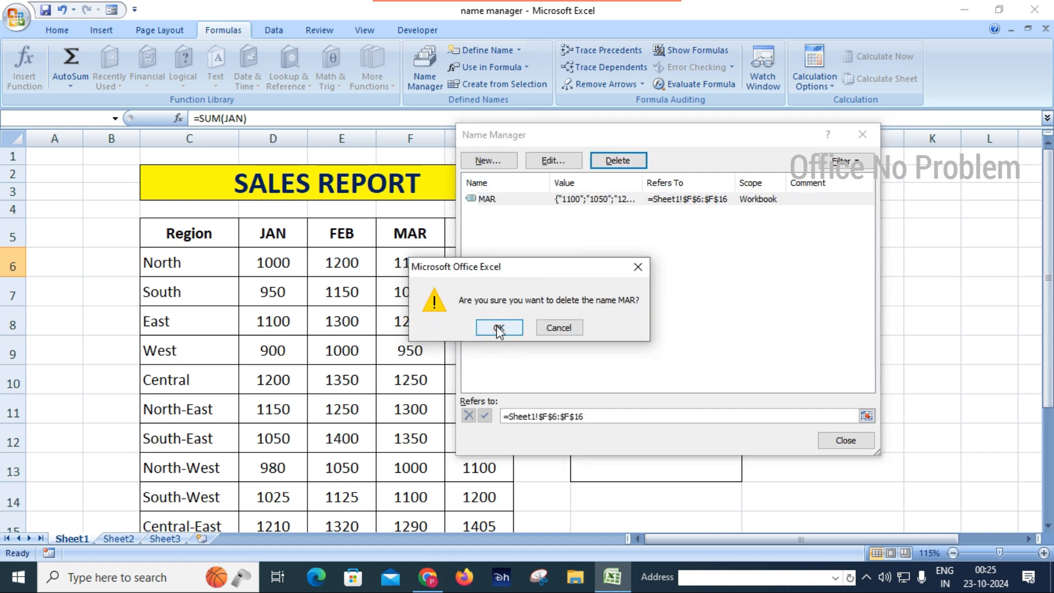
click(499, 328)
click(862, 134)
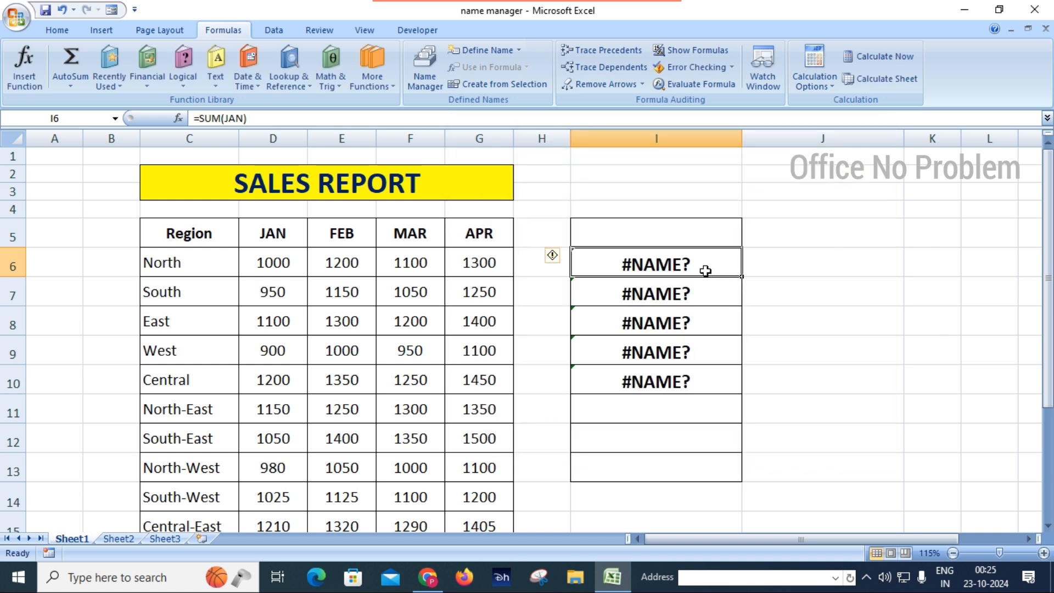
- Clear the named-range formulas from cells I6 to I10
drag(698, 264, 685, 370)
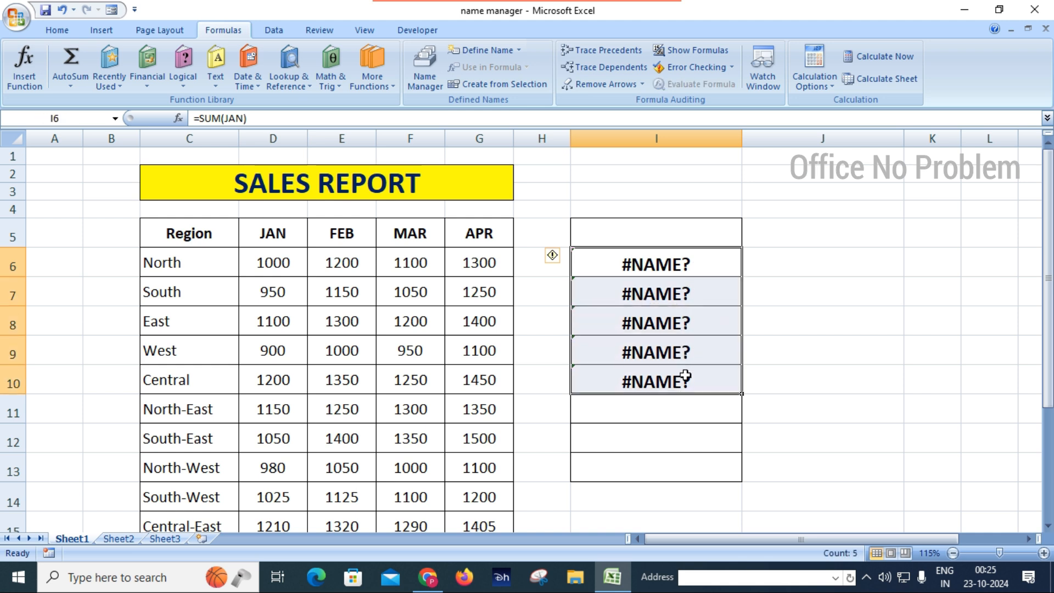
key(Delete)
click(889, 346)
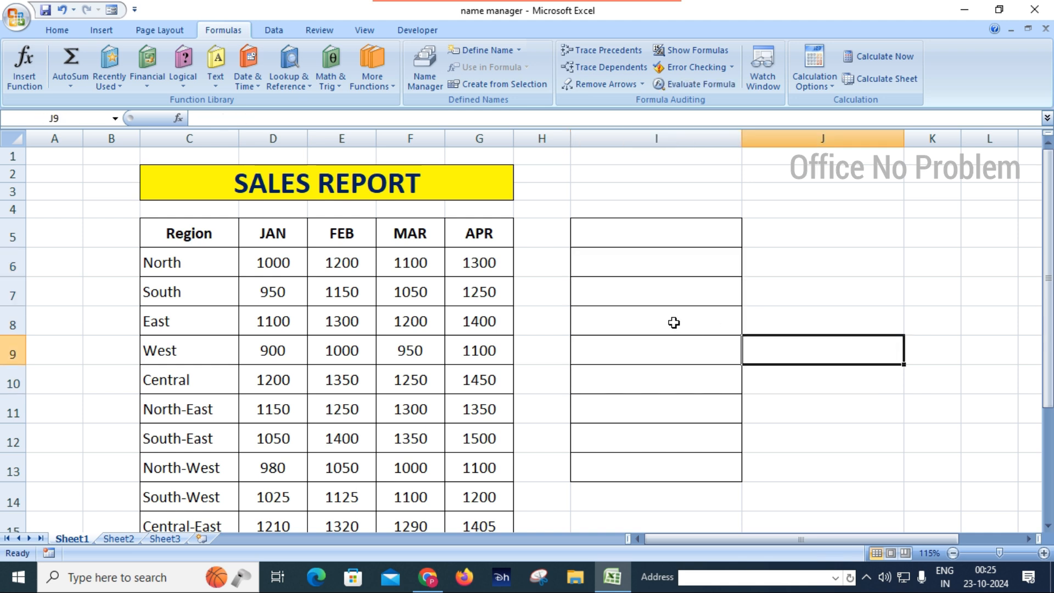
- Highlight the JAN column from its header to the Central-West row, D5:D16, to review the January figures
click(305, 302)
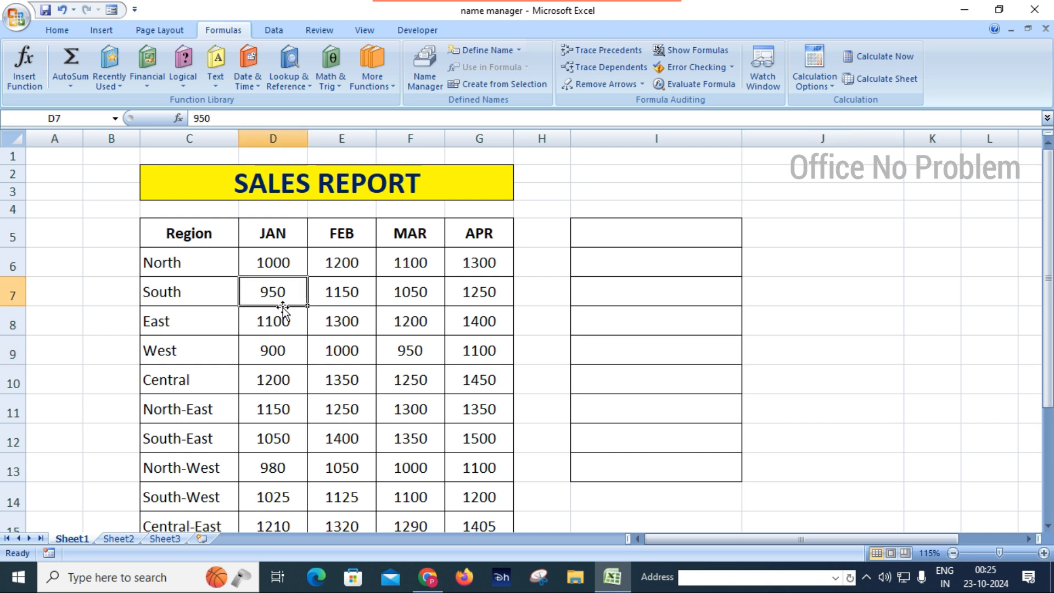
click(277, 237)
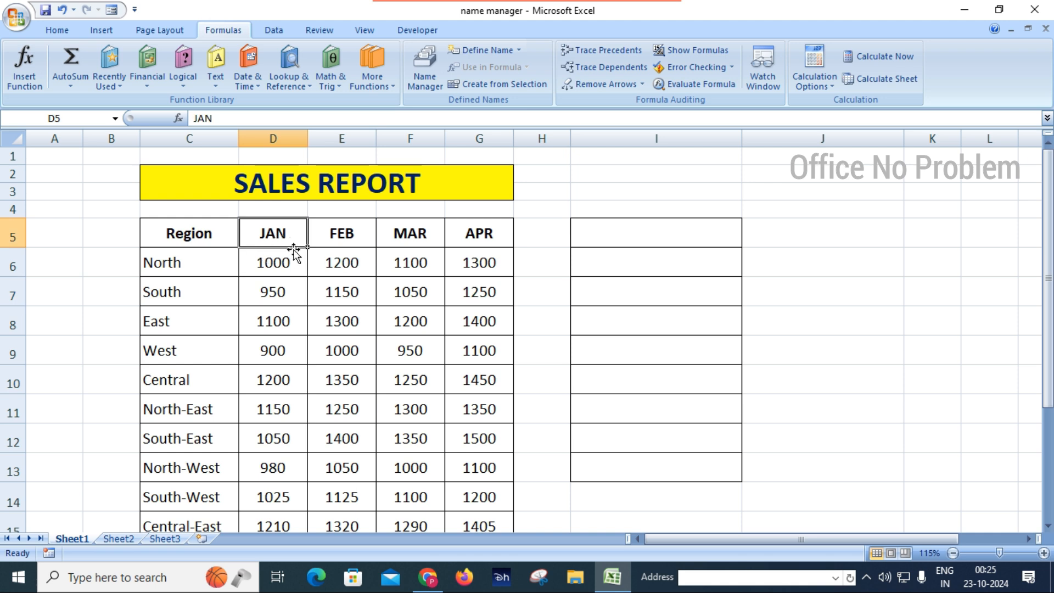
click(453, 346)
drag(273, 233, 273, 477)
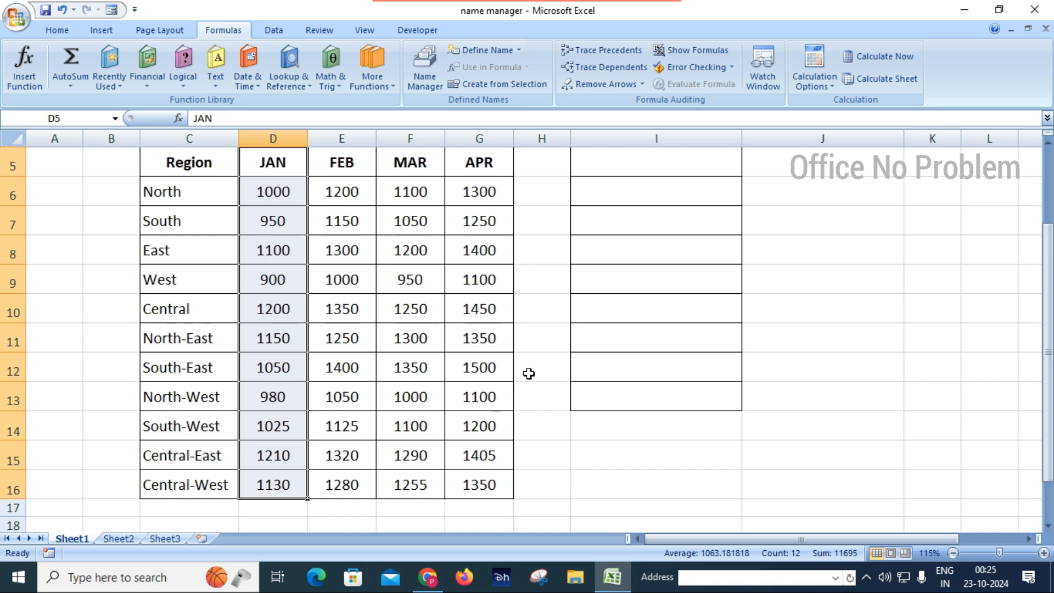
scroll(535, 365, up, 2)
- Total the January sales in cell I6 with the ordinary cell-reference formula =SUM(D6:D16)
click(630, 268)
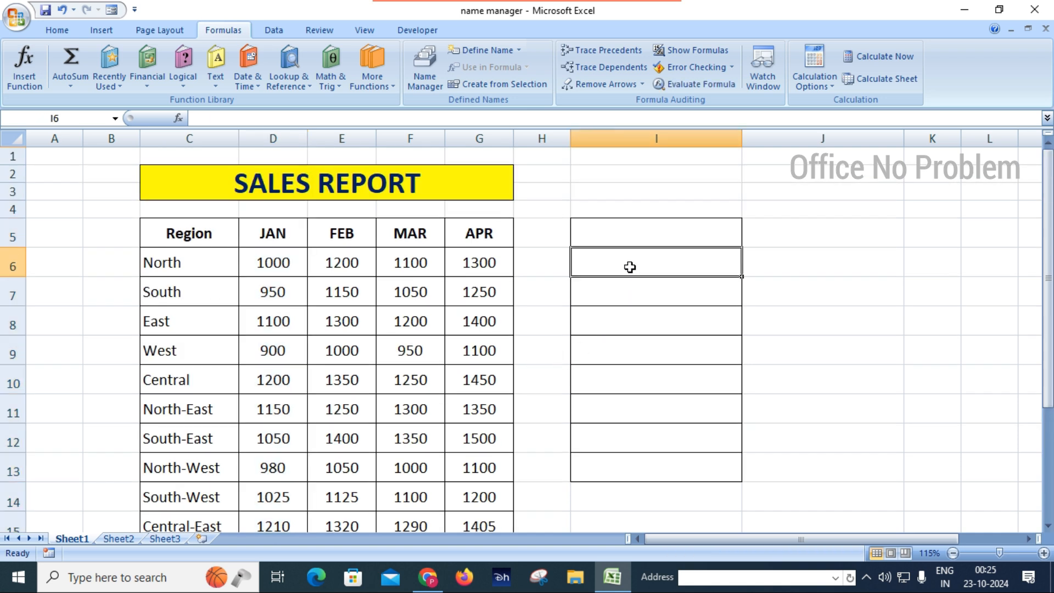
text(=SUM()
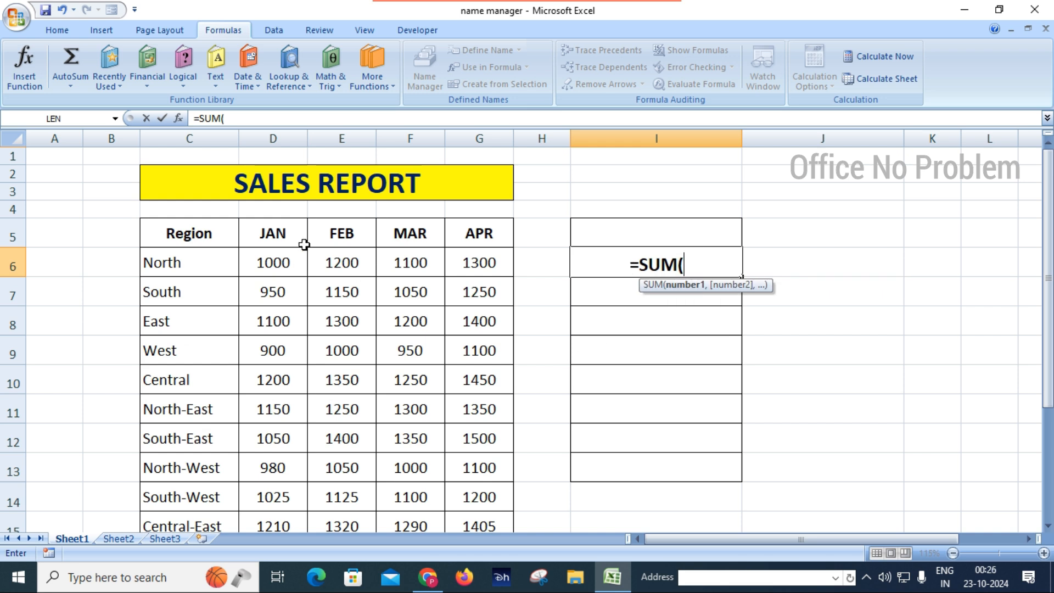
drag(278, 266, 273, 482)
click(273, 480)
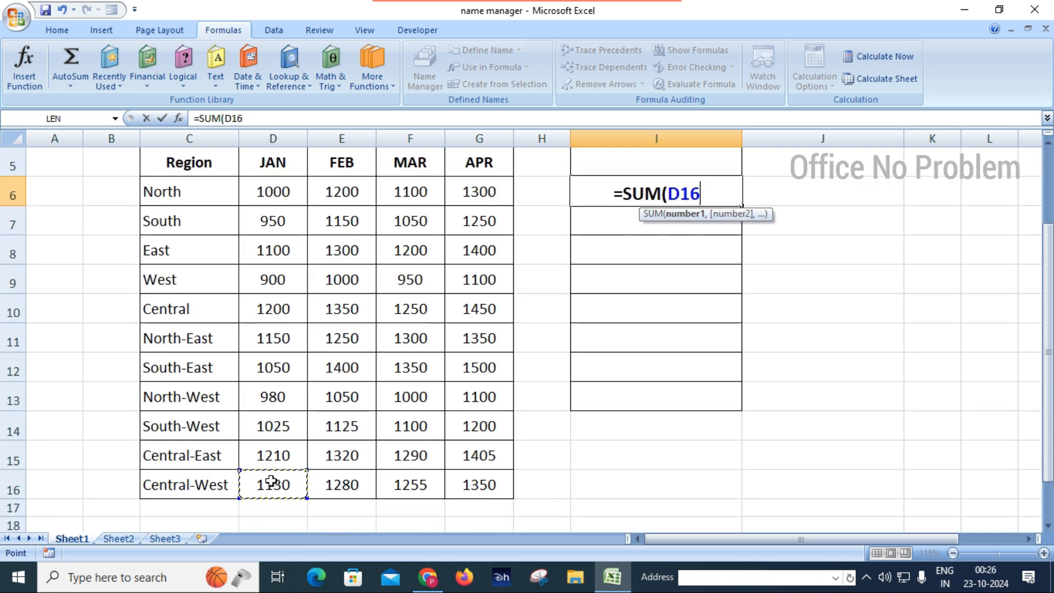
click(293, 199)
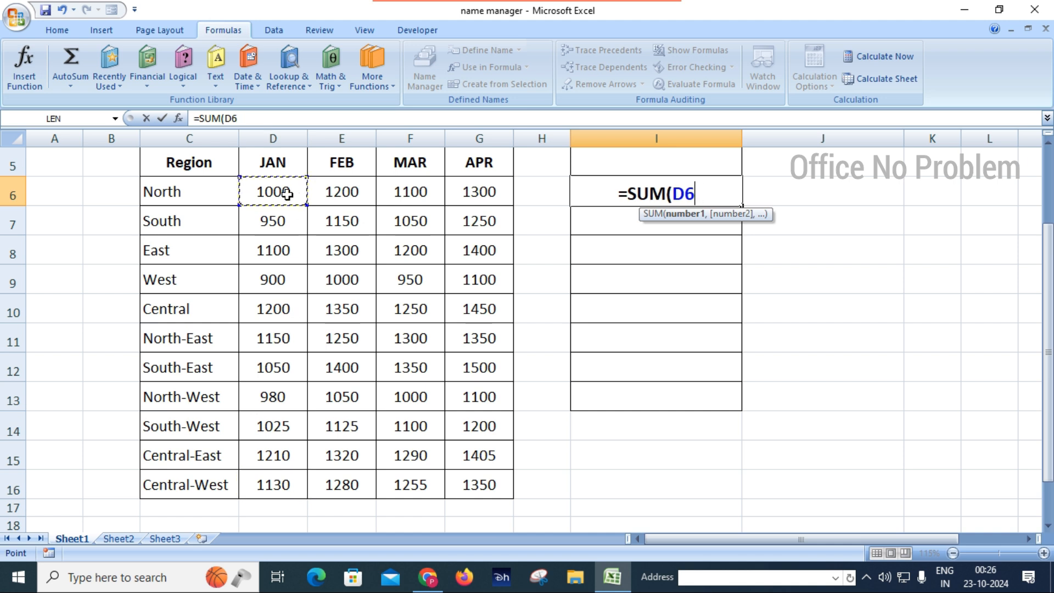
drag(288, 194, 282, 235)
key(shift+Up)
key(shift+Up)
scroll(682, 405, up, 2)
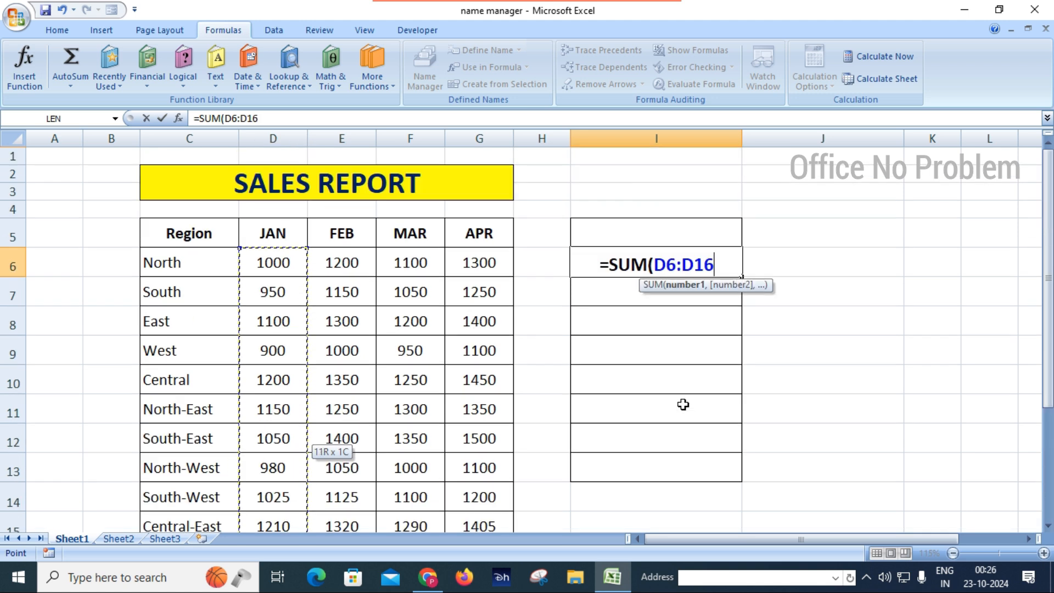
key(Return)
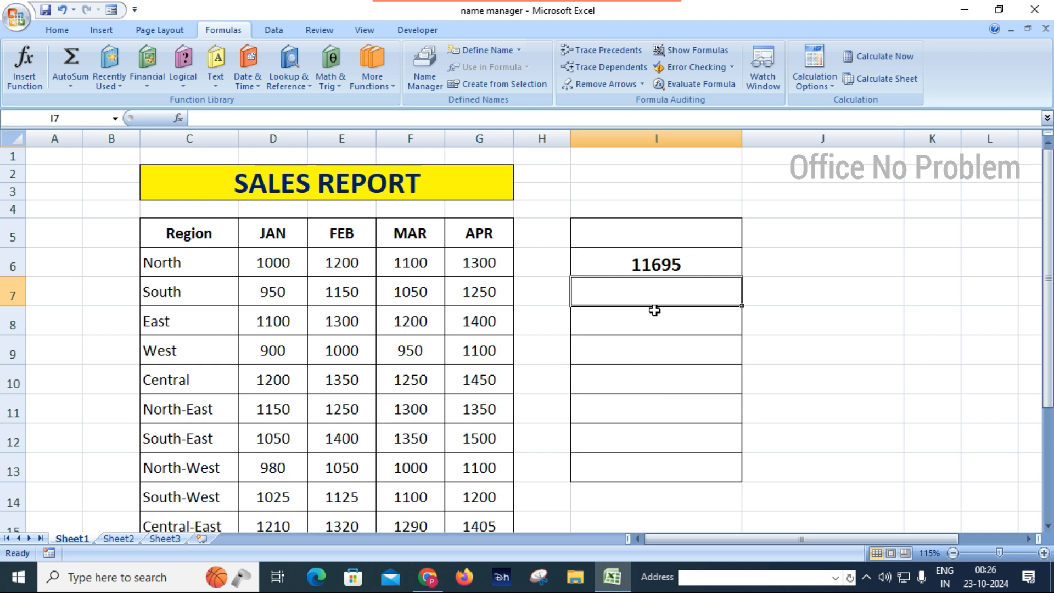
- Examine the cell-reference formula in I6 and the January cells it covers in the sales table
click(669, 270)
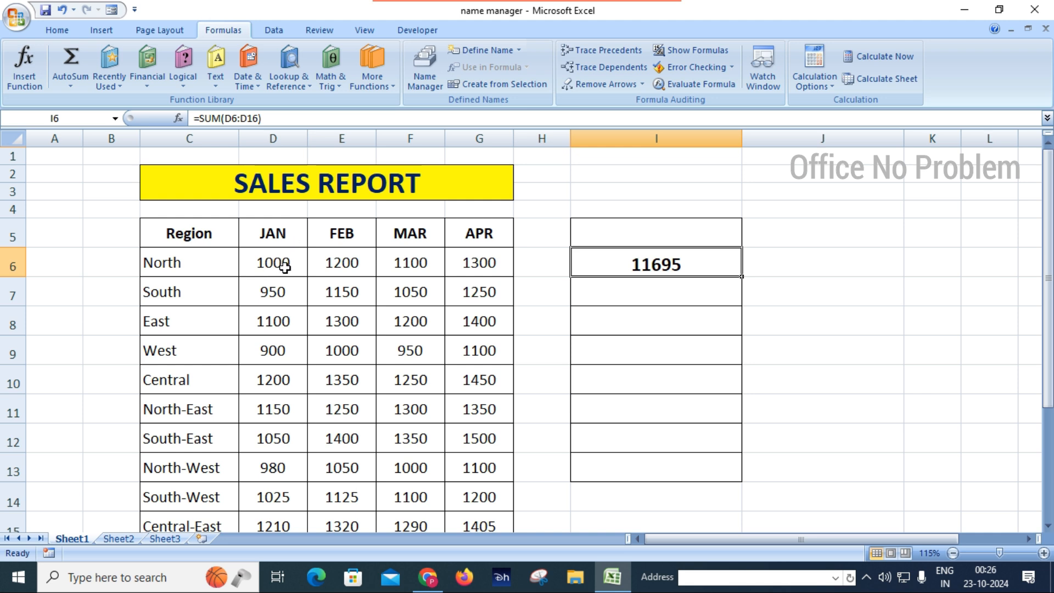
drag(284, 267, 281, 307)
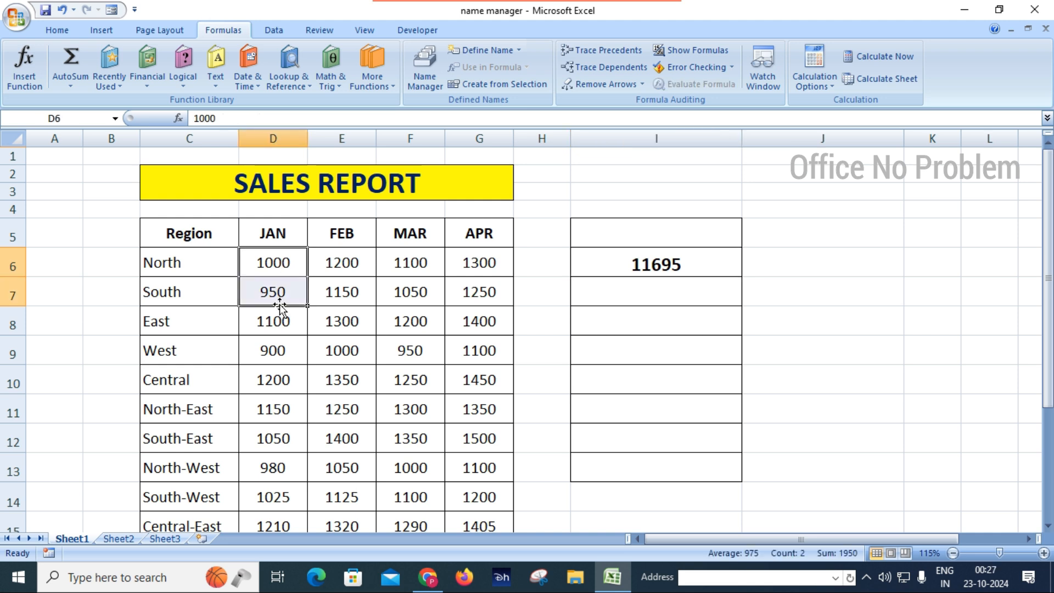
click(338, 316)
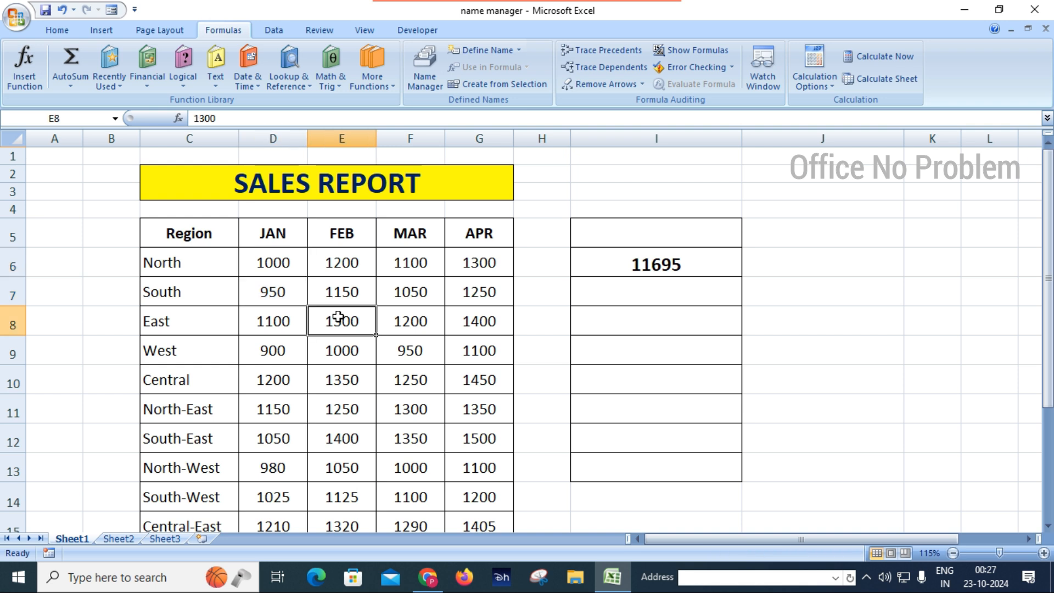
double_click(282, 262)
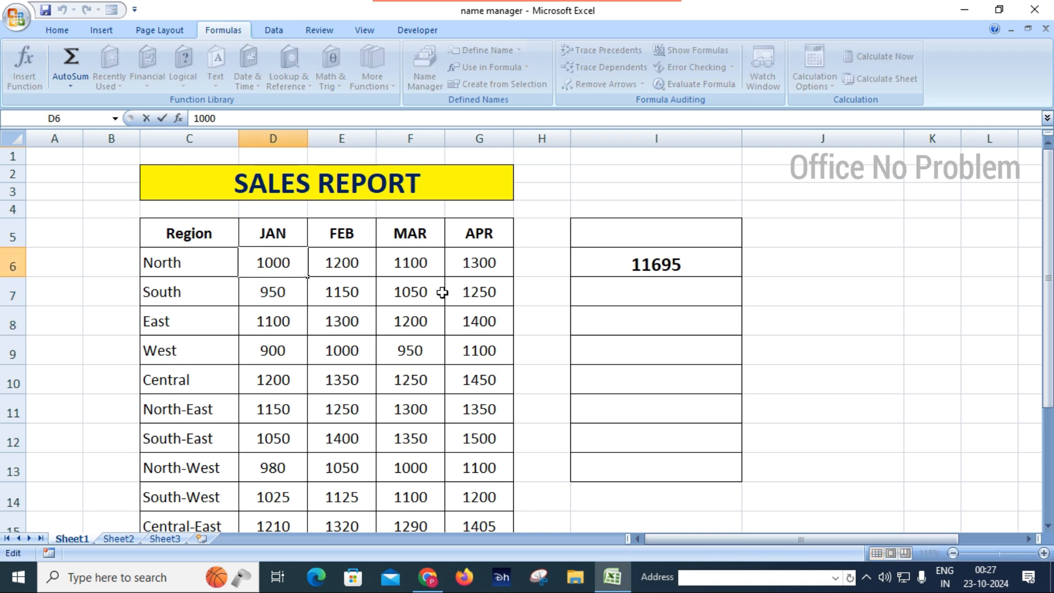
double_click(446, 318)
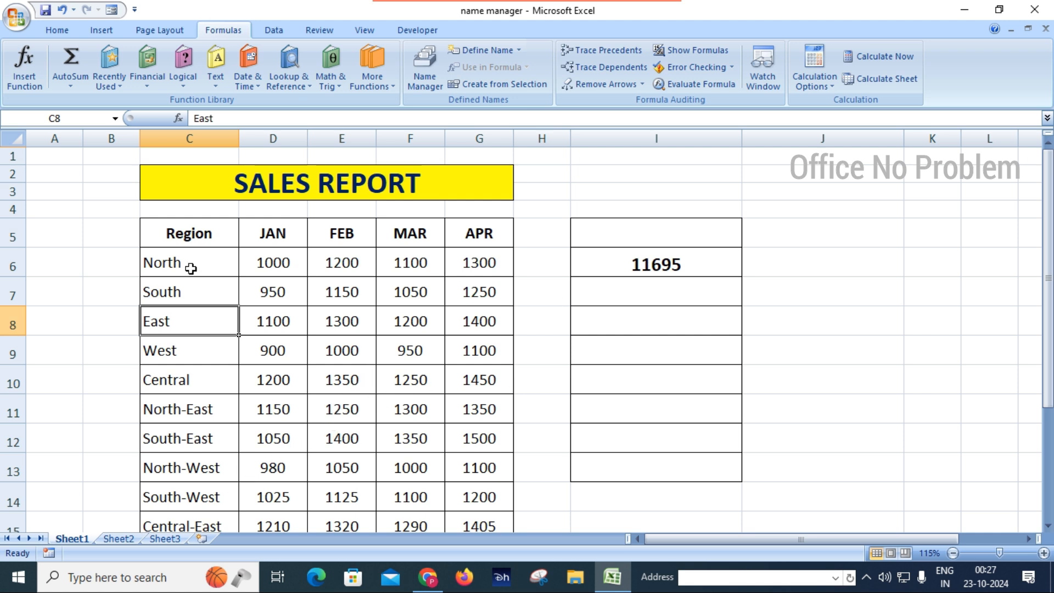
click(280, 259)
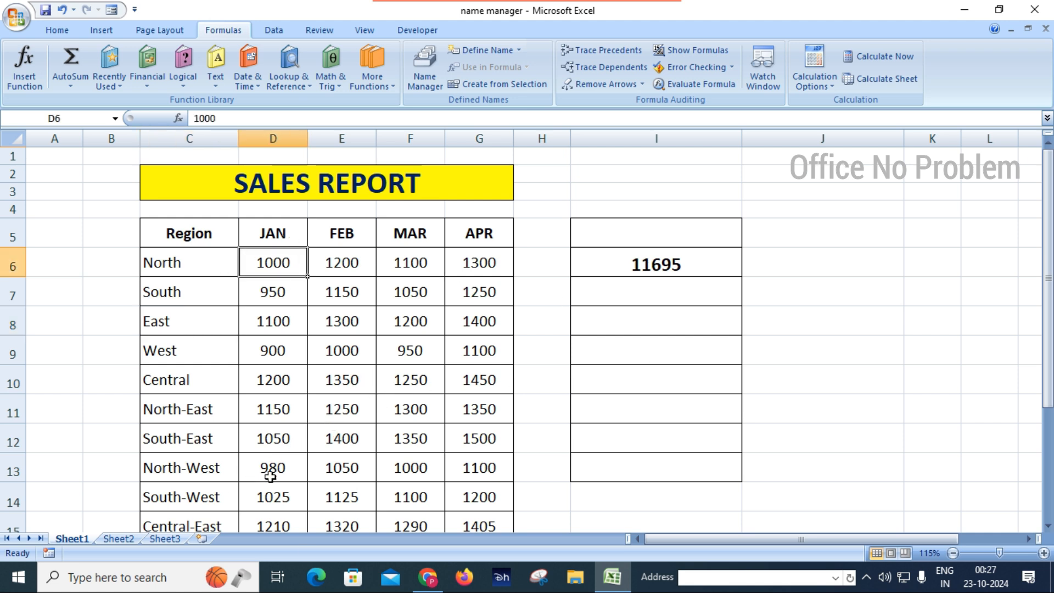
double_click(672, 260)
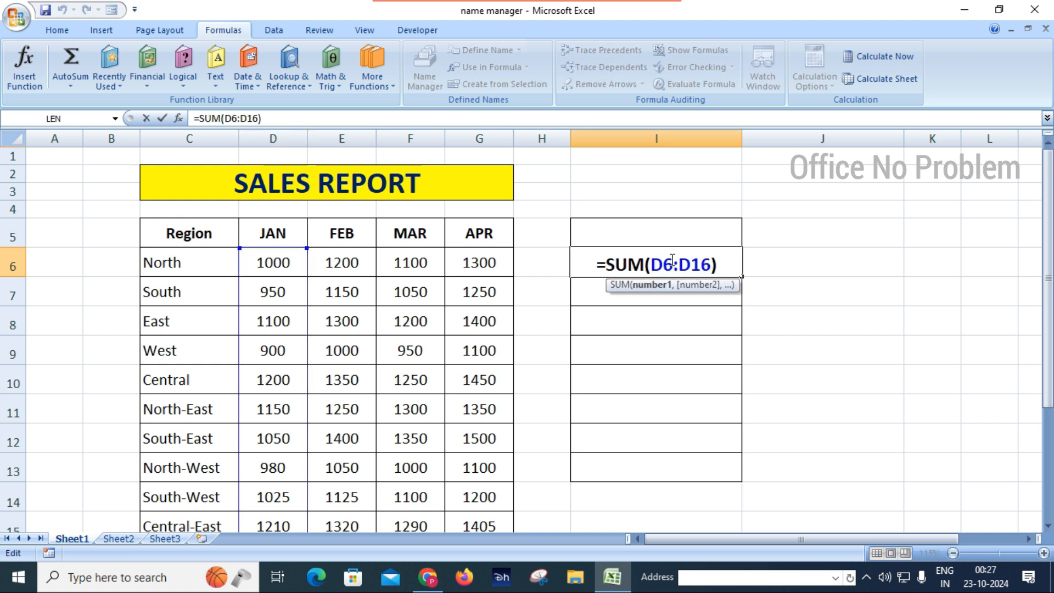
key(Escape)
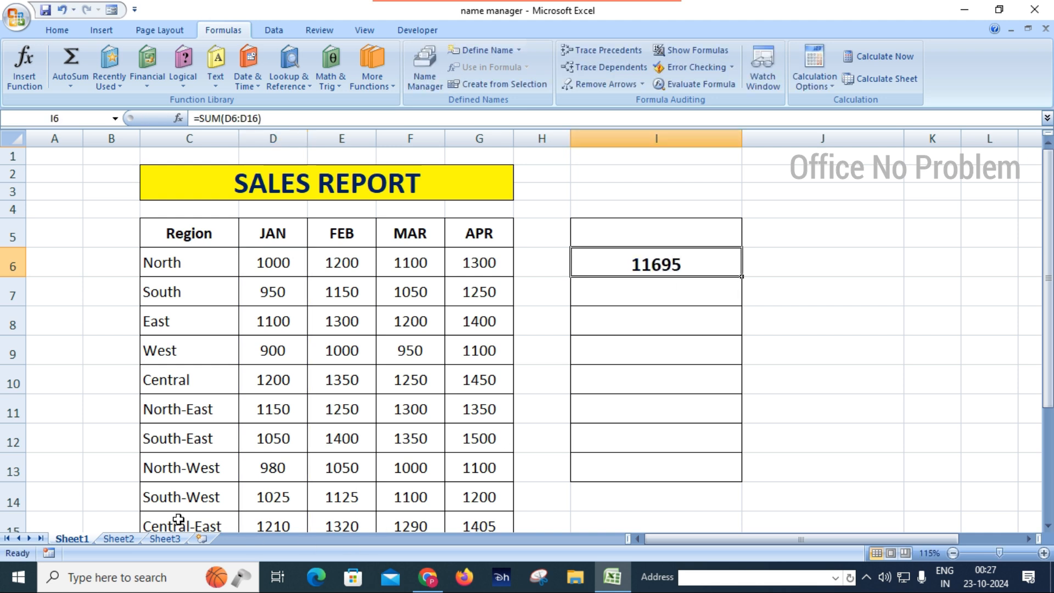
- In cell K6 of Sheet3, start a SUM formula that references the January figures D6:D16 on Sheet1
click(167, 541)
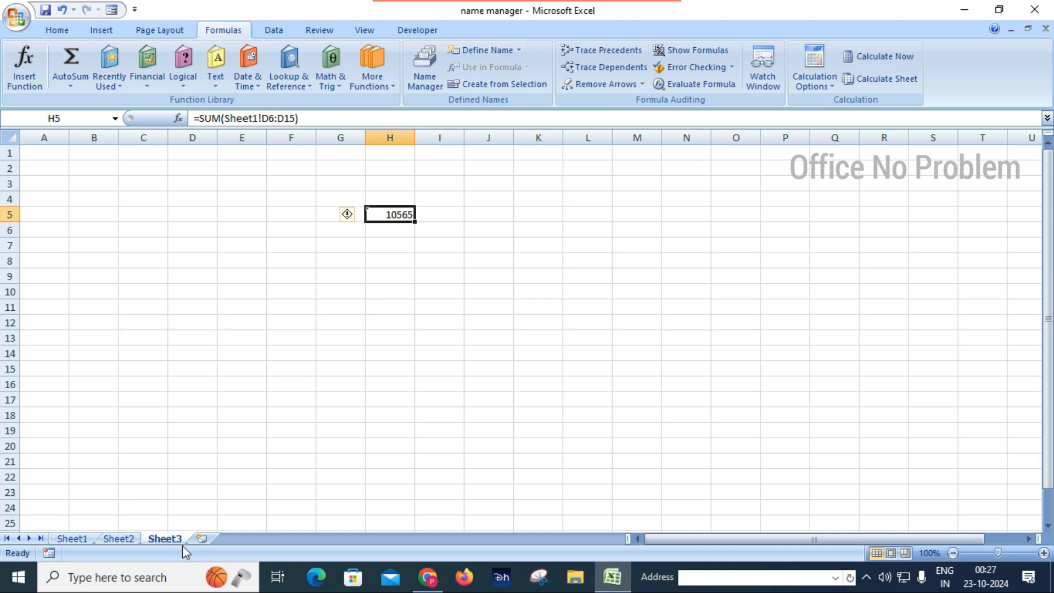
click(545, 302)
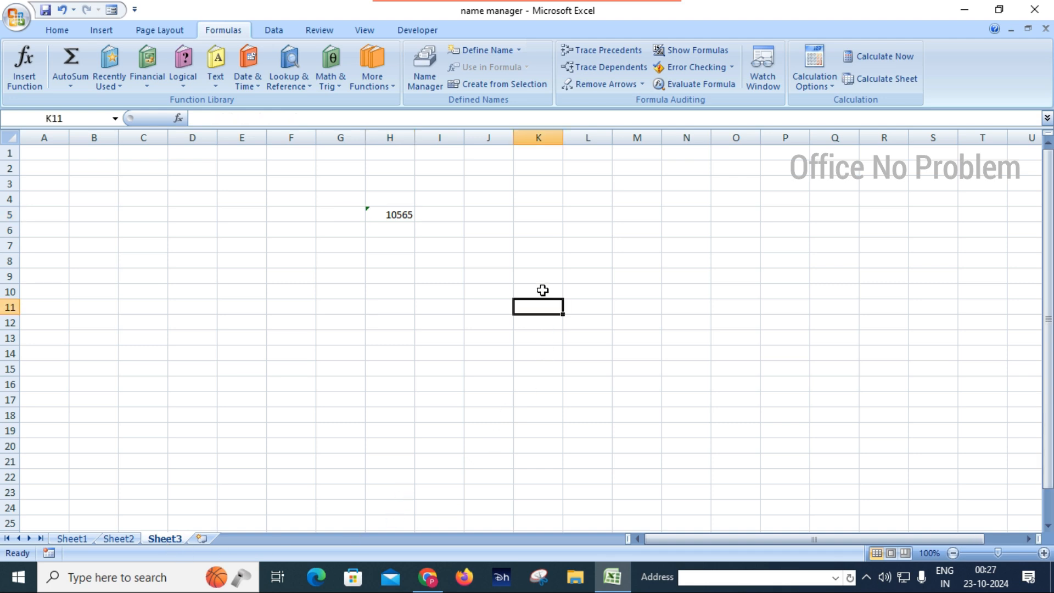
click(536, 234)
text(=)
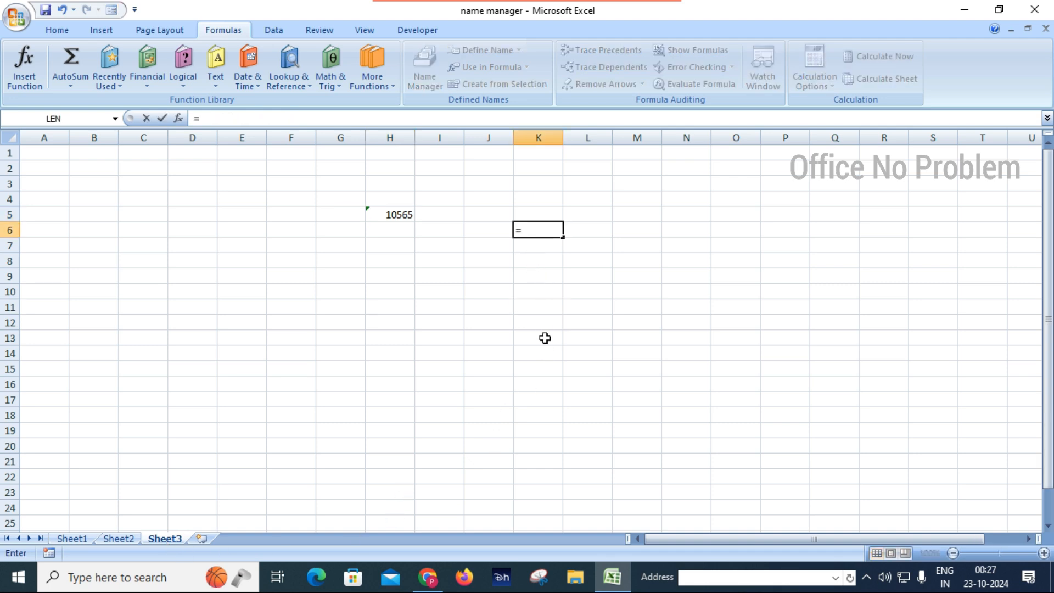
text(SUM()
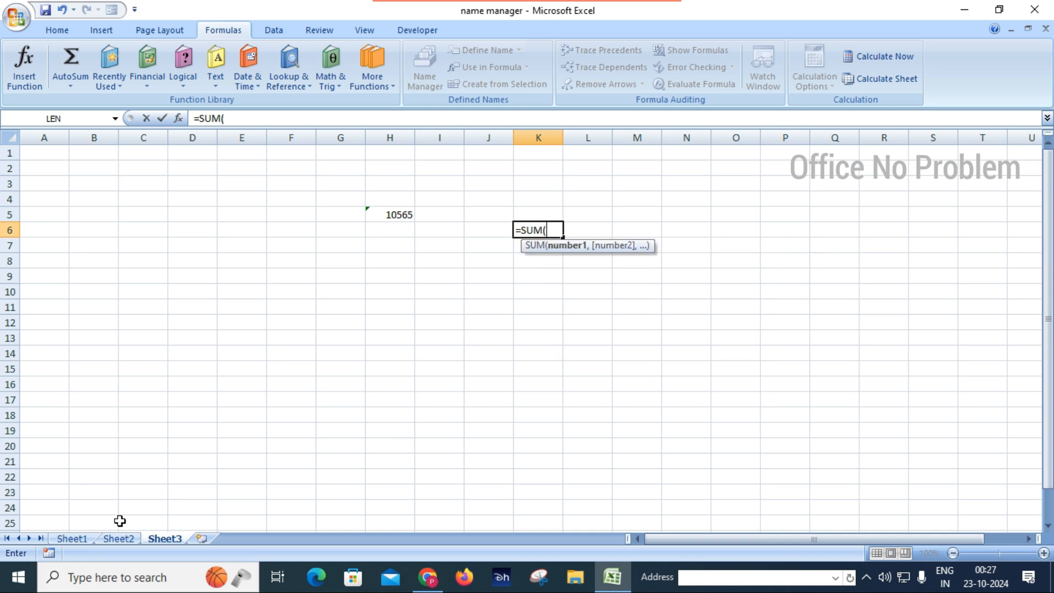
click(72, 538)
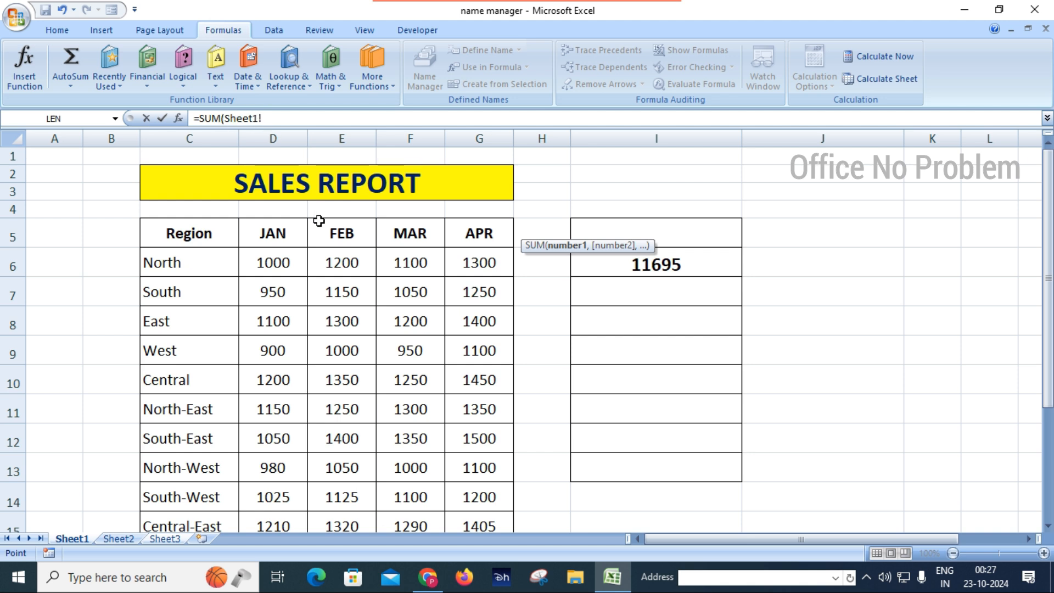
drag(284, 266, 282, 472)
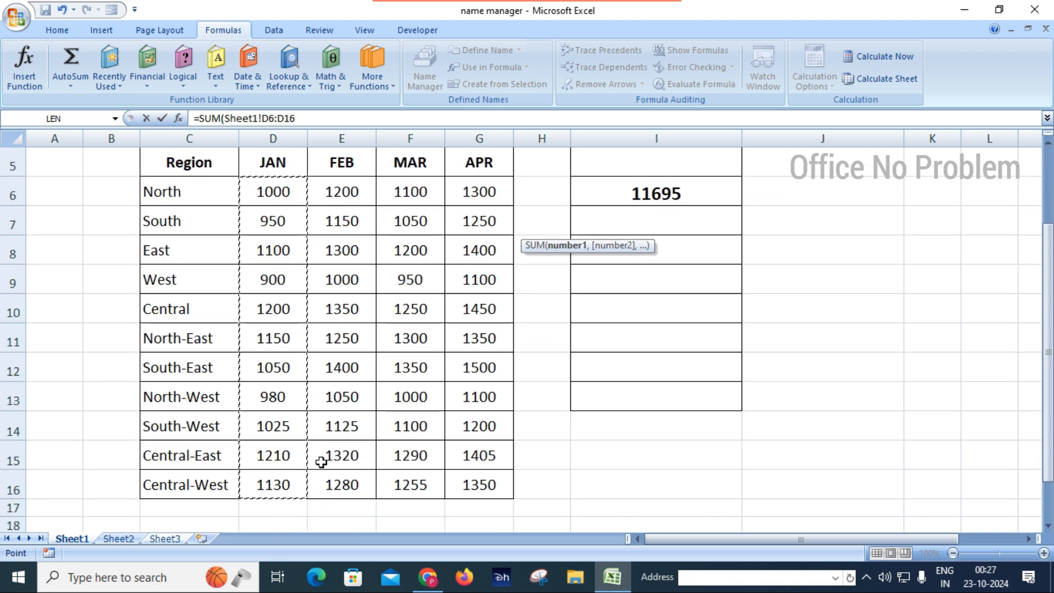
- Switch to Sheet2 mid-formula, correct the reference back to Sheet1, and enter =SUM(Sheet1!D6:D16) in K6 of Sheet3
click(118, 538)
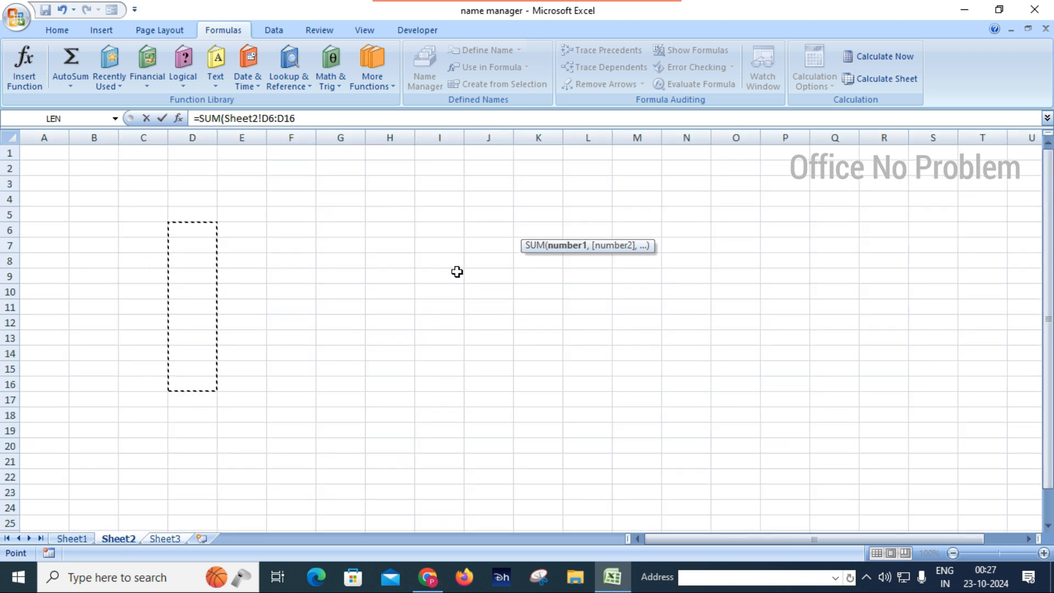
click(253, 118)
key(Delete)
text(1)
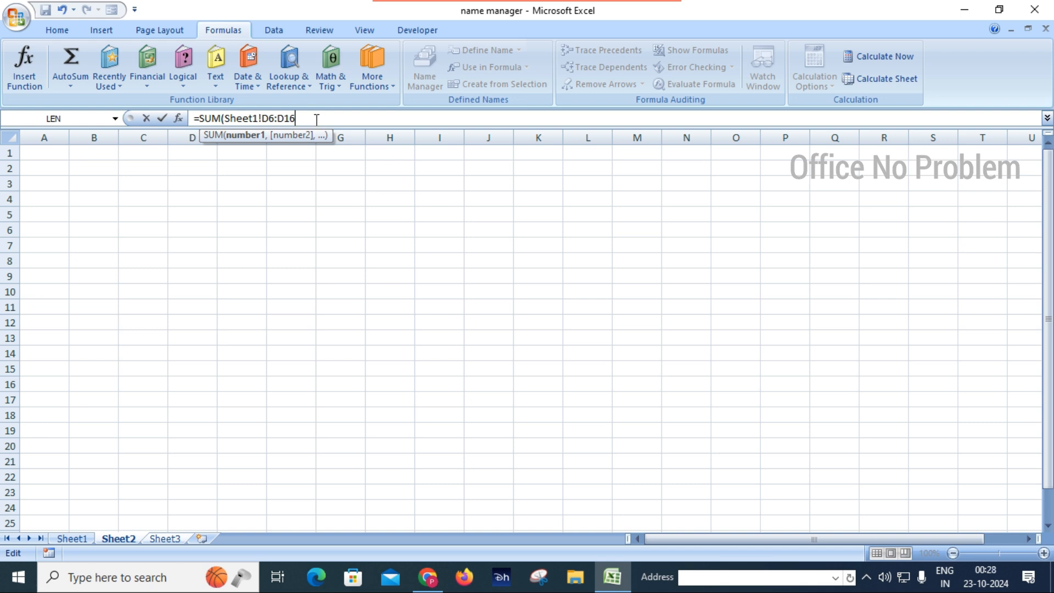
key(Return)
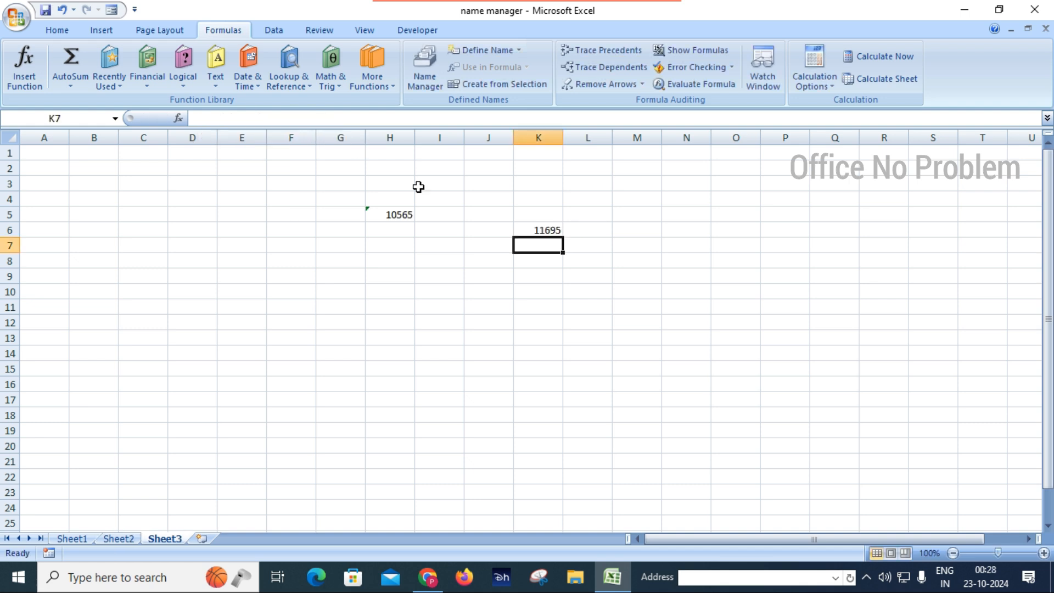
click(548, 229)
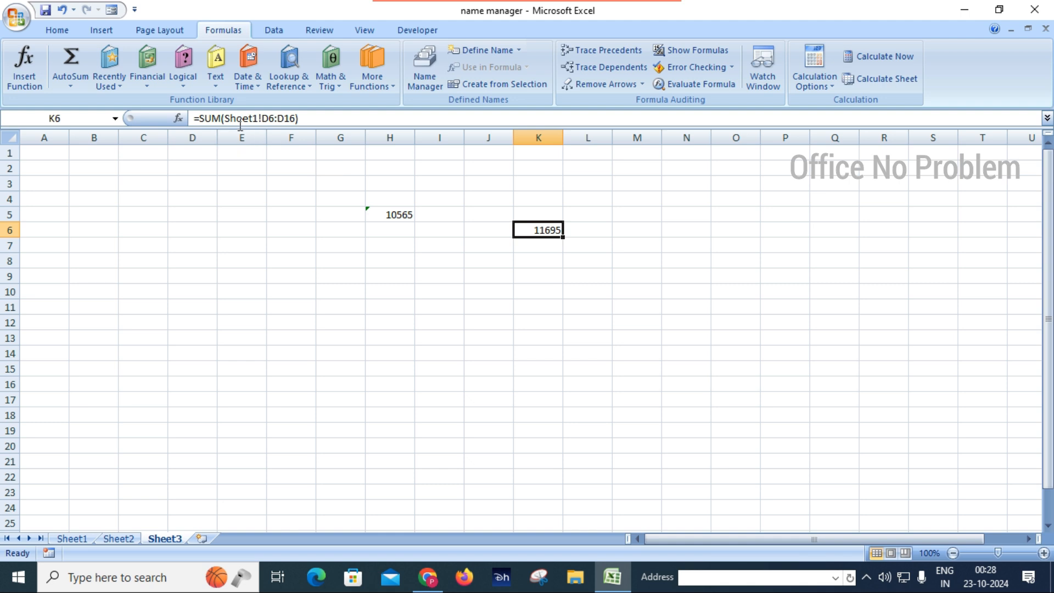
- Clear the cell-reference total from cell I6 on Sheet1
click(71, 537)
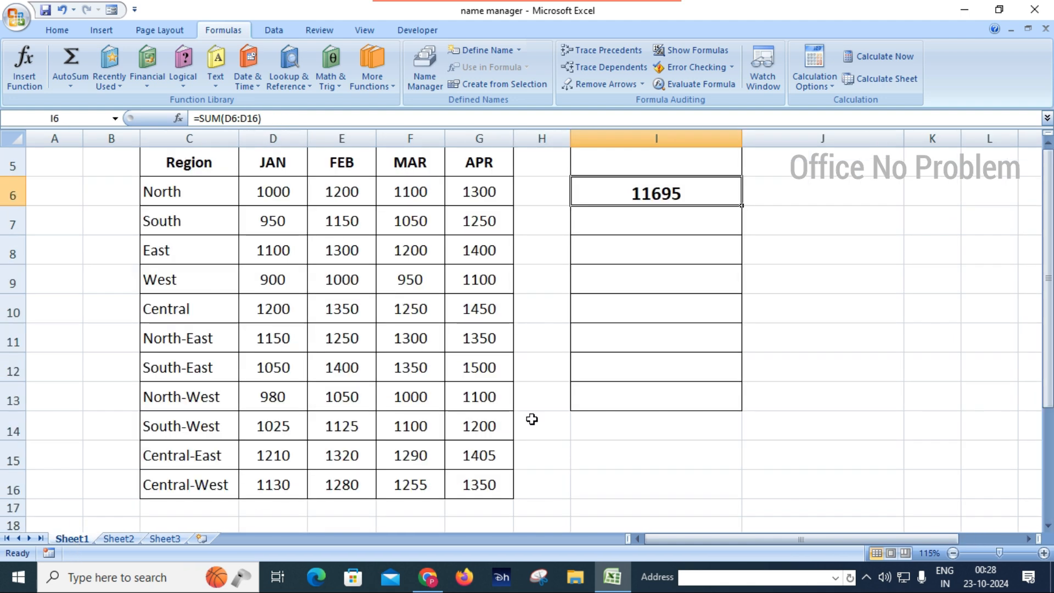
scroll(635, 261, up, 2)
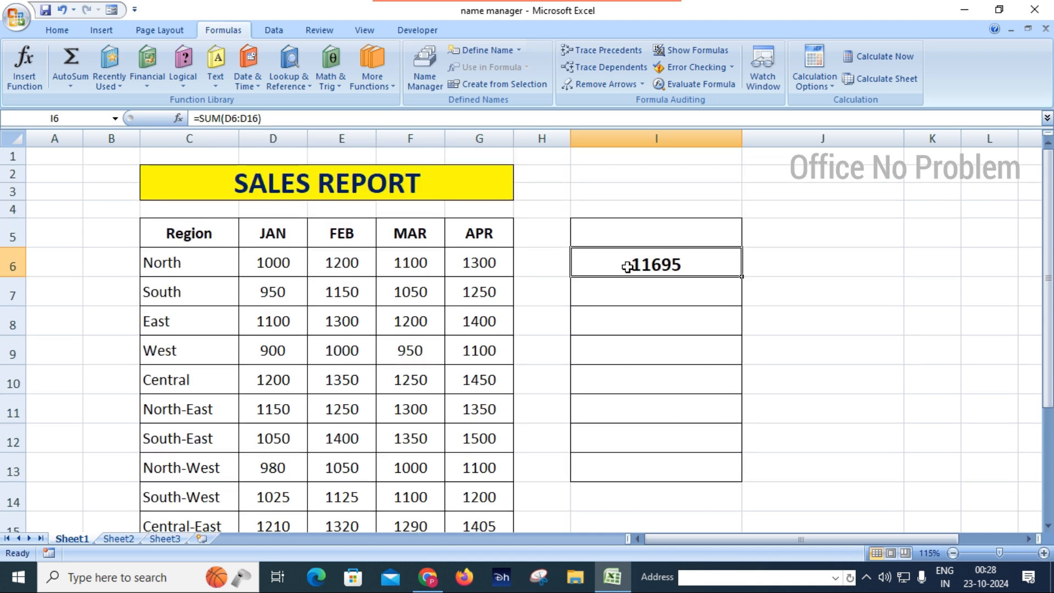
key(Delete)
click(634, 383)
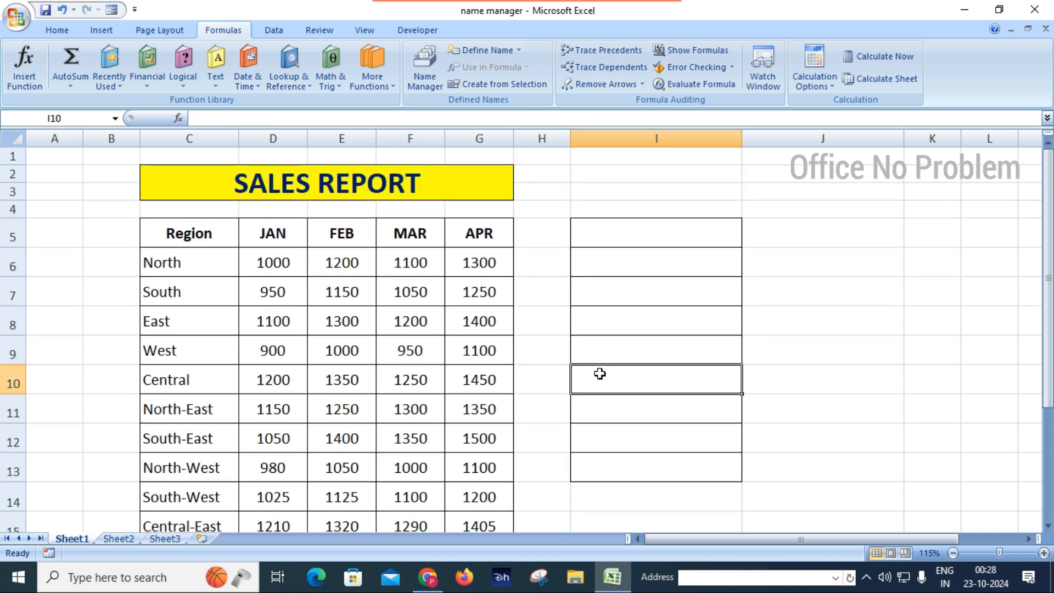
- Define the name JAN with Workbook scope for the January column, header included, D5:D16 on Sheet1
drag(274, 231, 286, 480)
scroll(433, 431, up, 2)
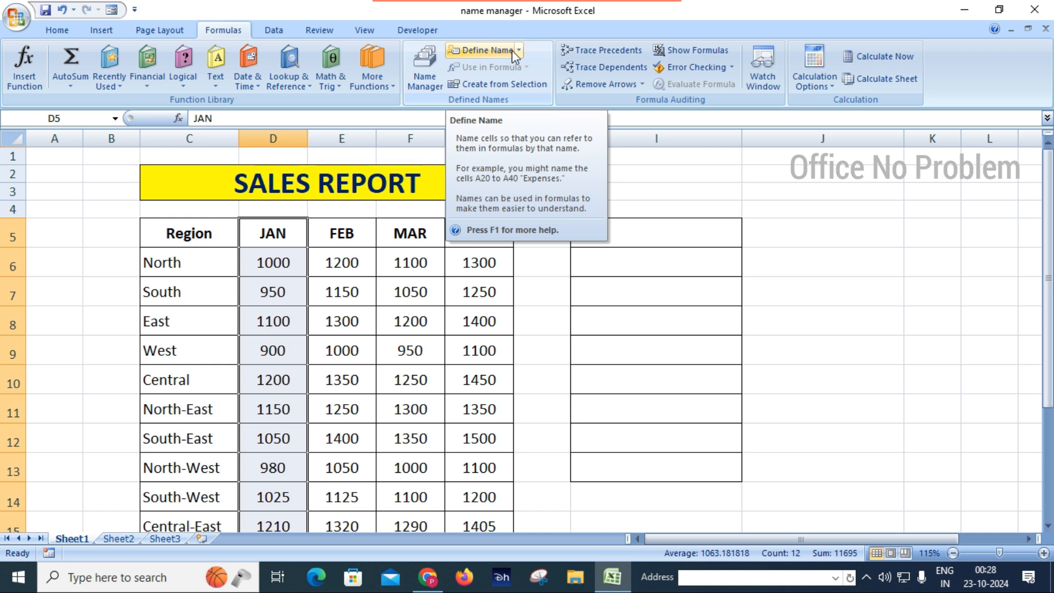
click(495, 51)
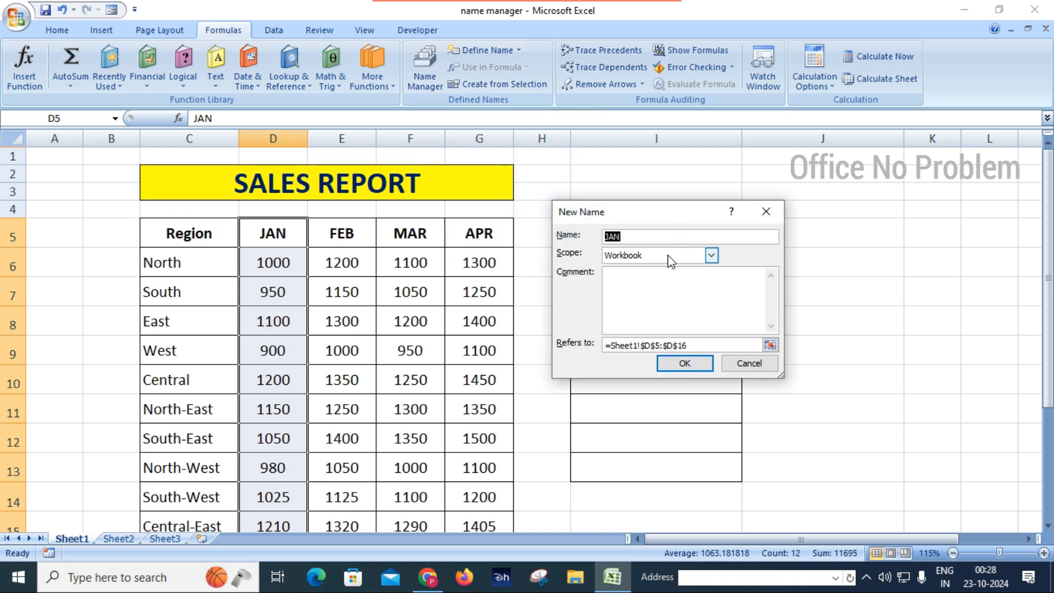
click(645, 239)
click(711, 256)
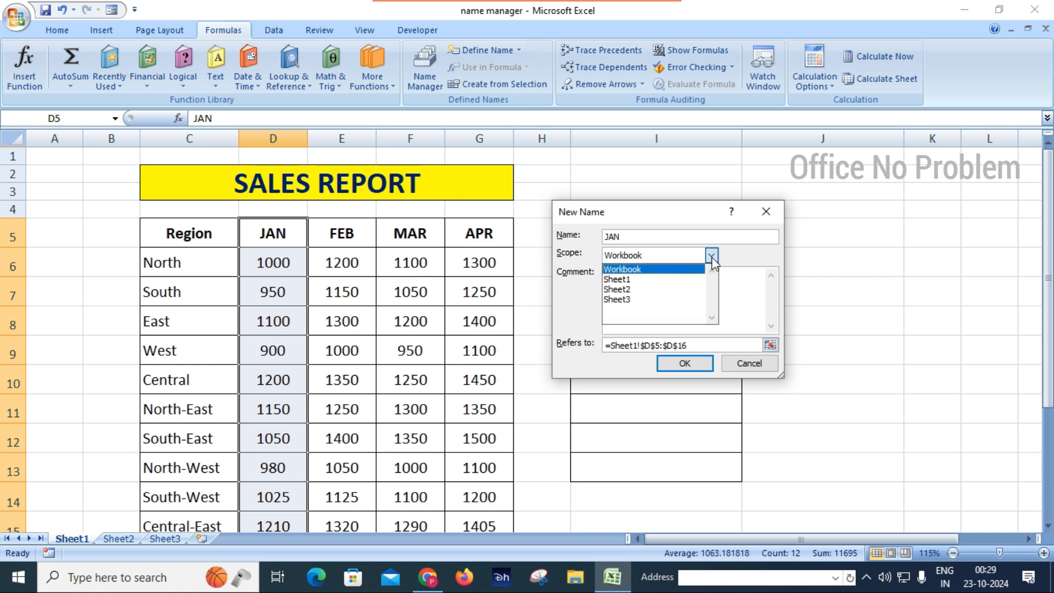
click(670, 280)
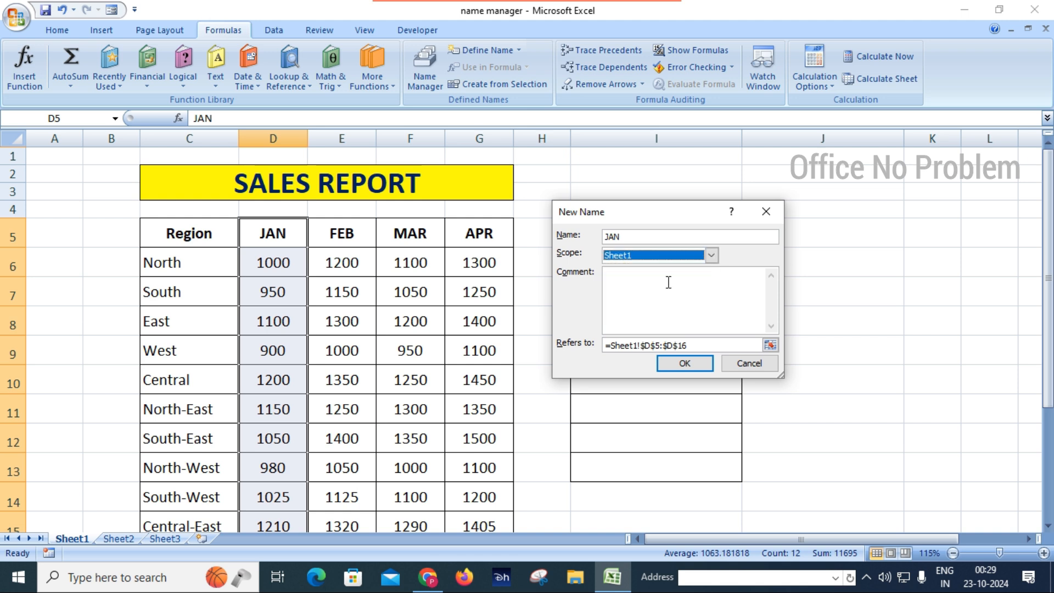
click(710, 255)
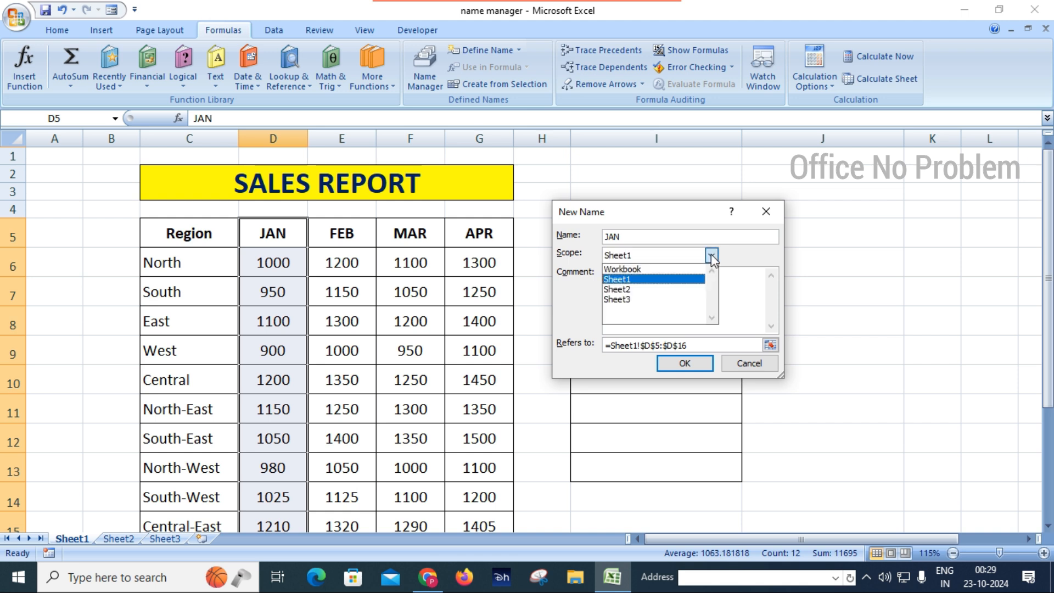
click(658, 268)
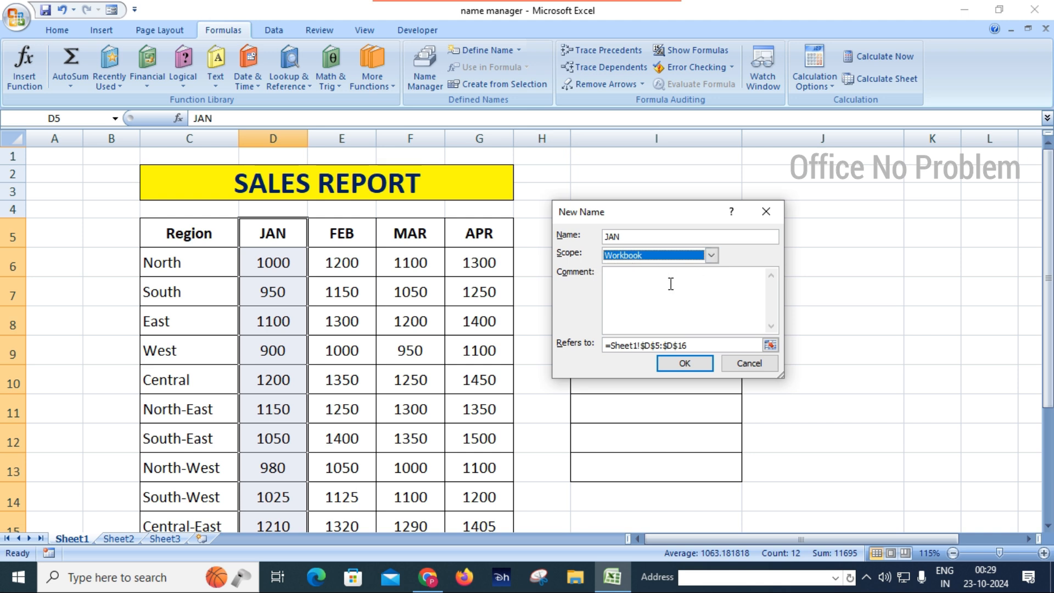
click(622, 280)
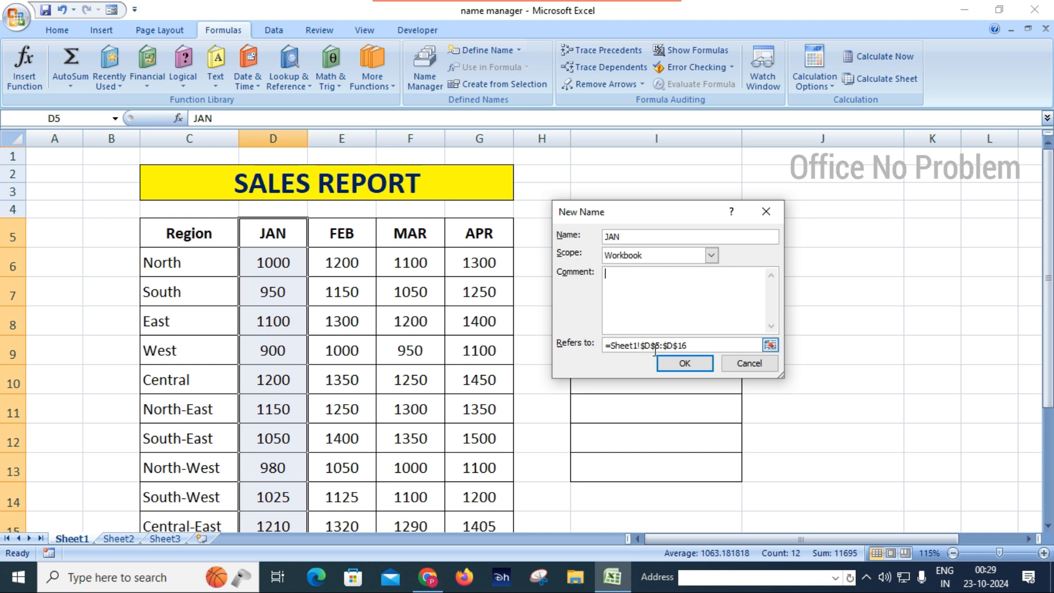
click(693, 363)
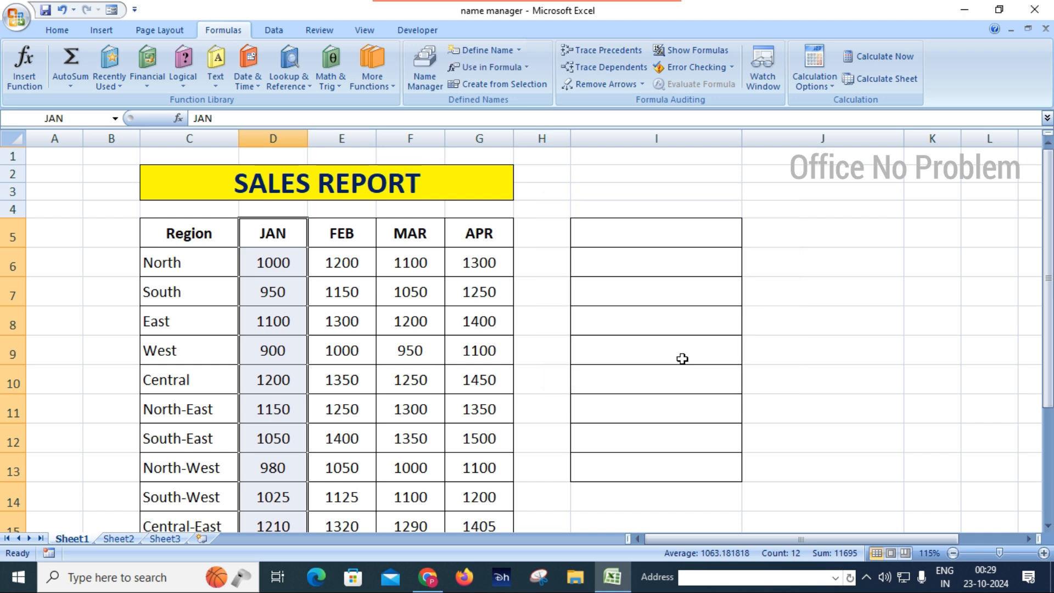
- Check the names available for formulas and total the January sales in cell I5 with =SUM(JAN)
click(293, 262)
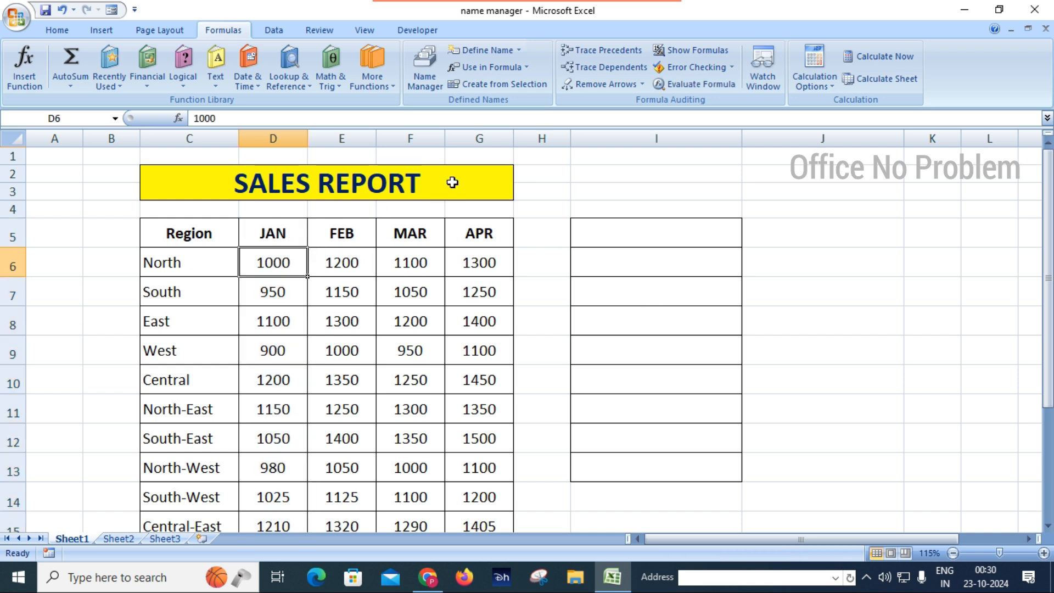
click(525, 68)
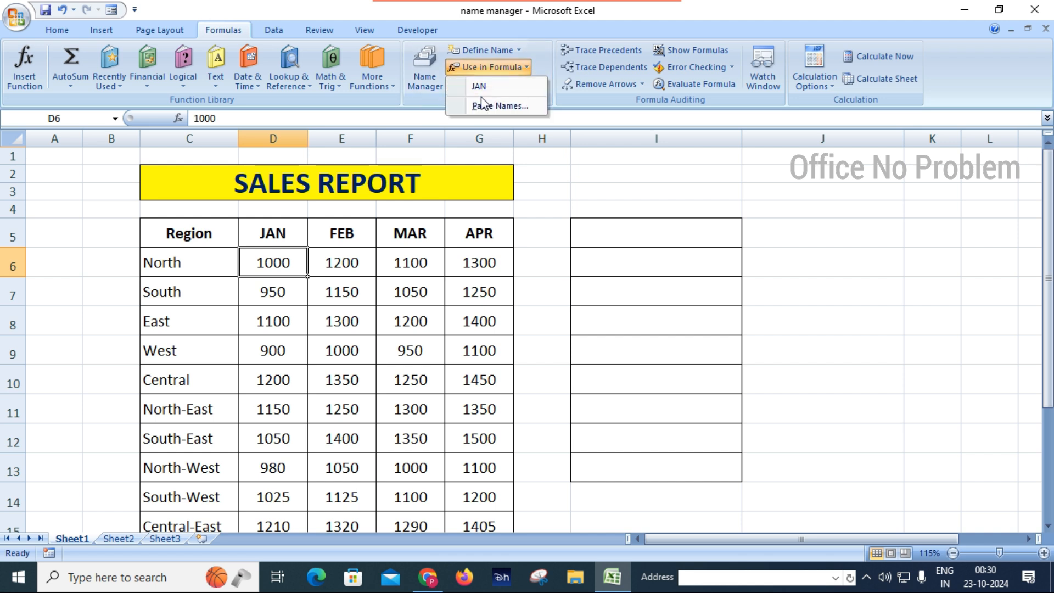
click(648, 235)
click(648, 234)
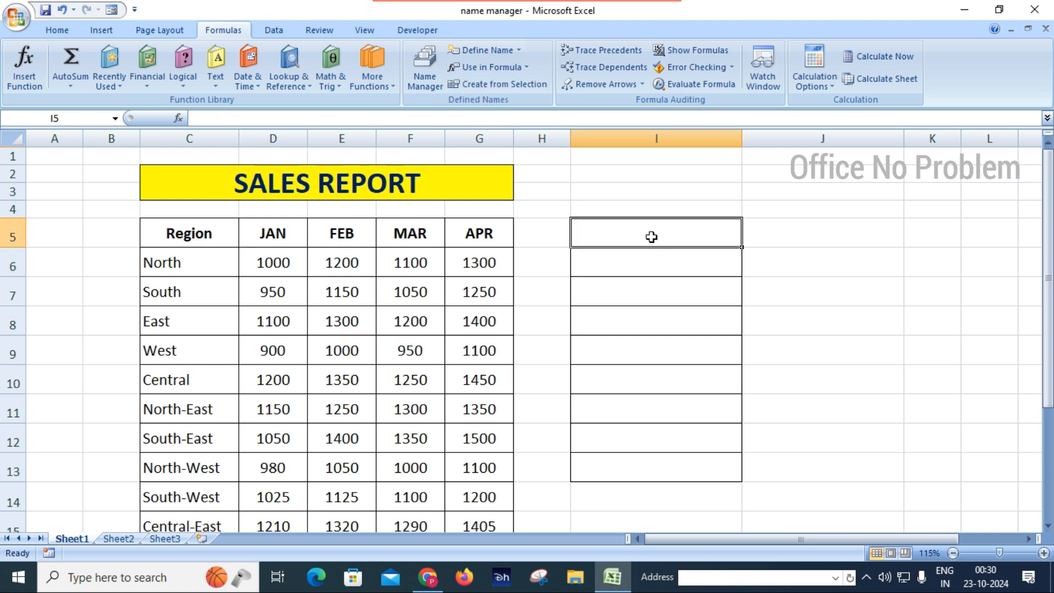
text(=SUM)
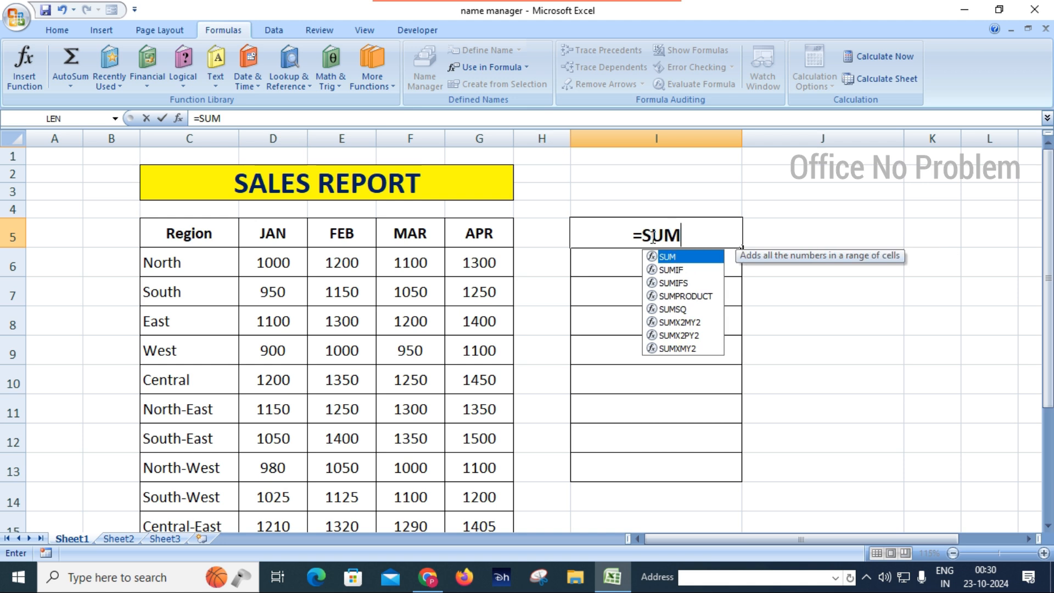
text((JAN)
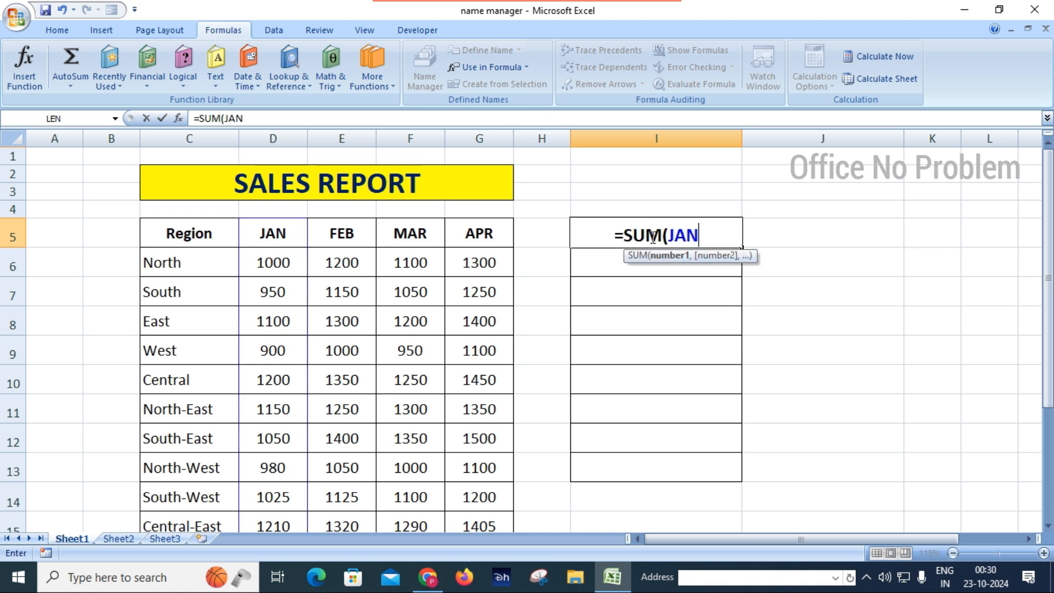
text())
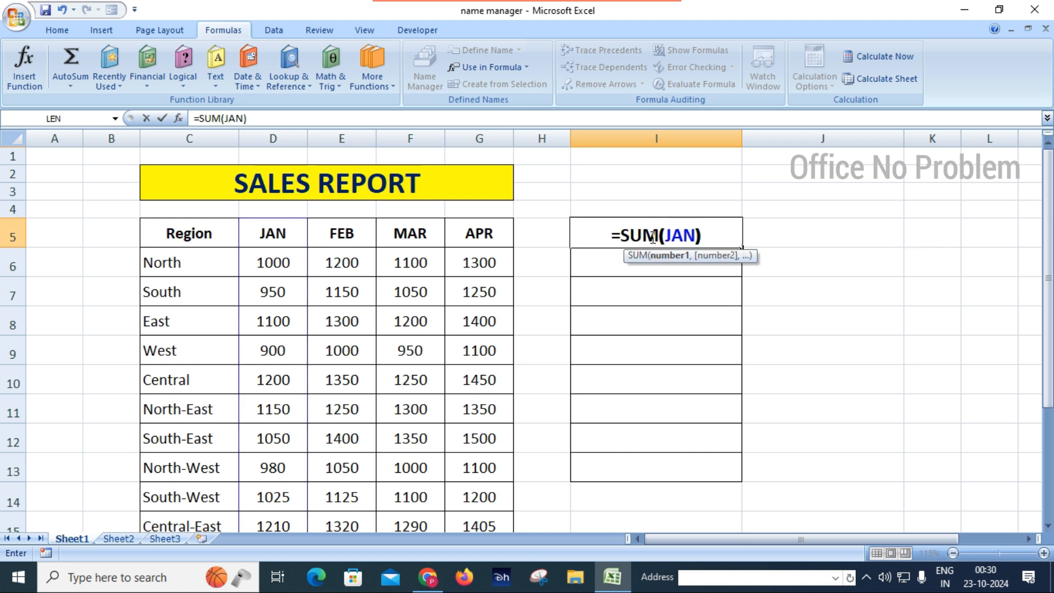
key(Return)
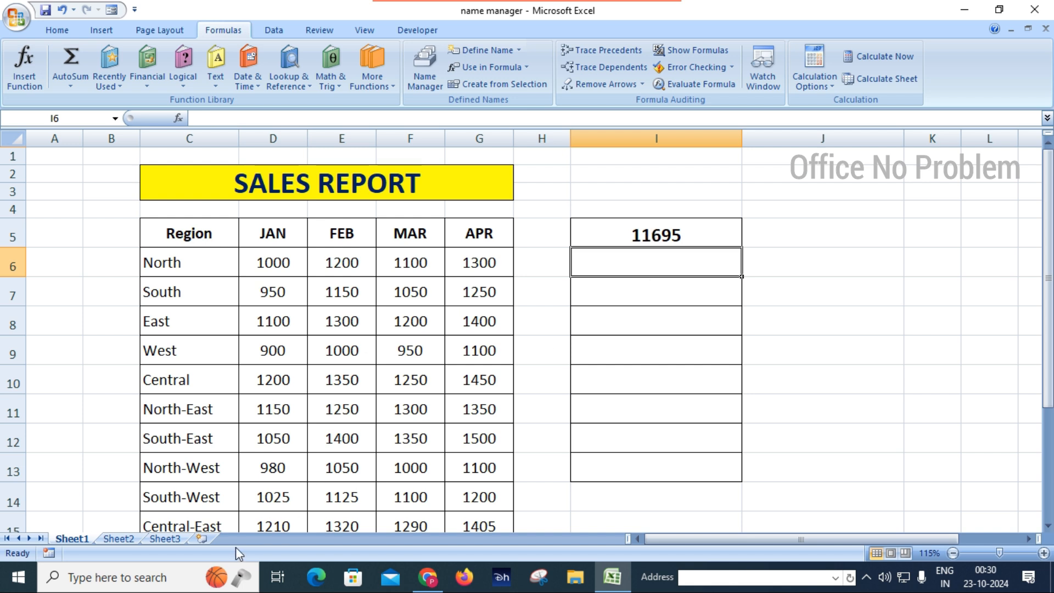
- Add a new worksheet after Sheet3 and total the January sales in its cell L6 with =SUM(JAN)
click(169, 536)
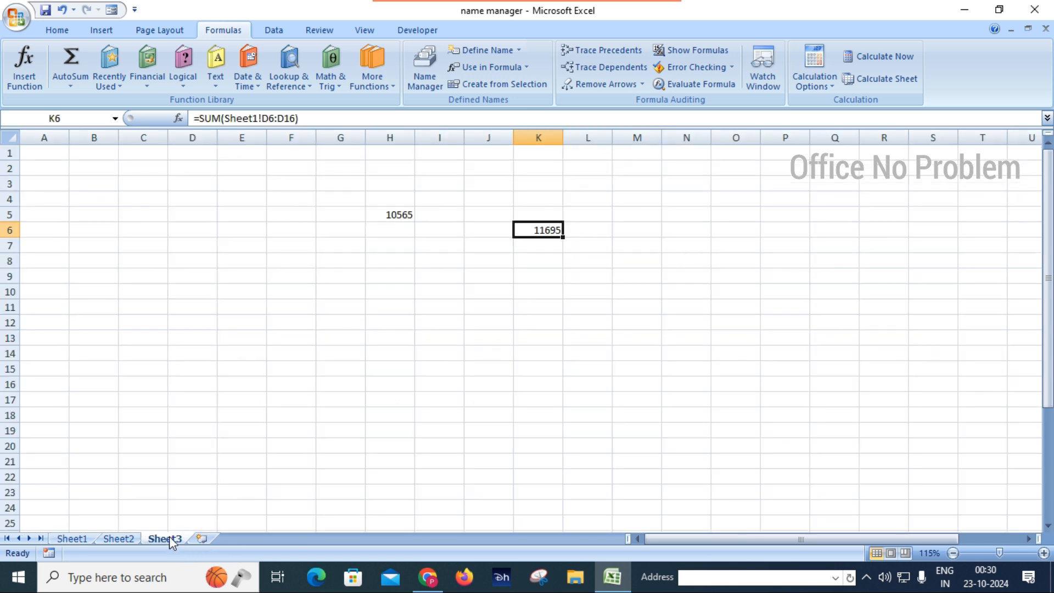
click(202, 538)
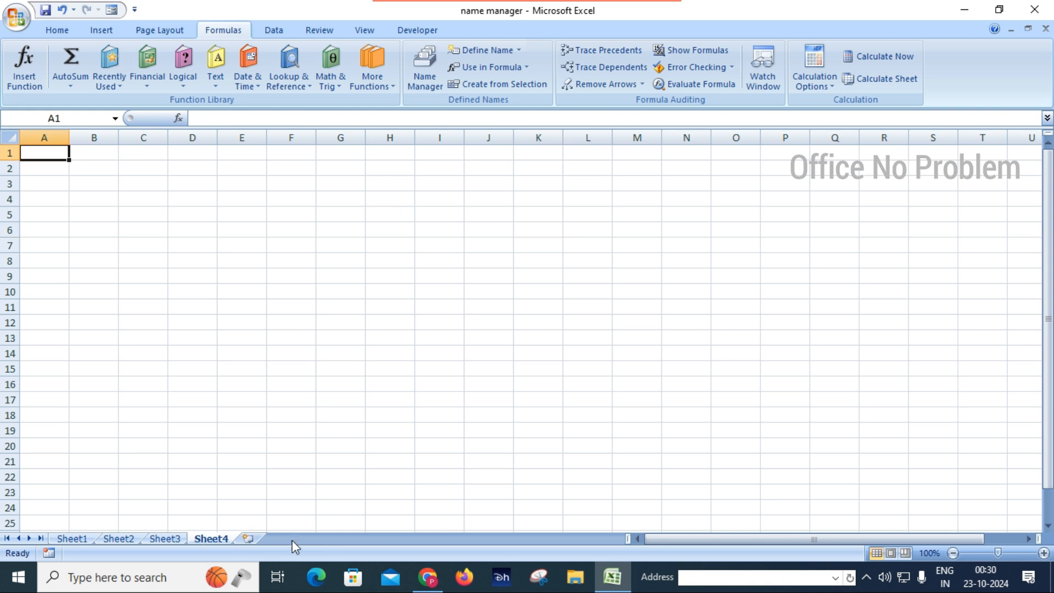
click(600, 227)
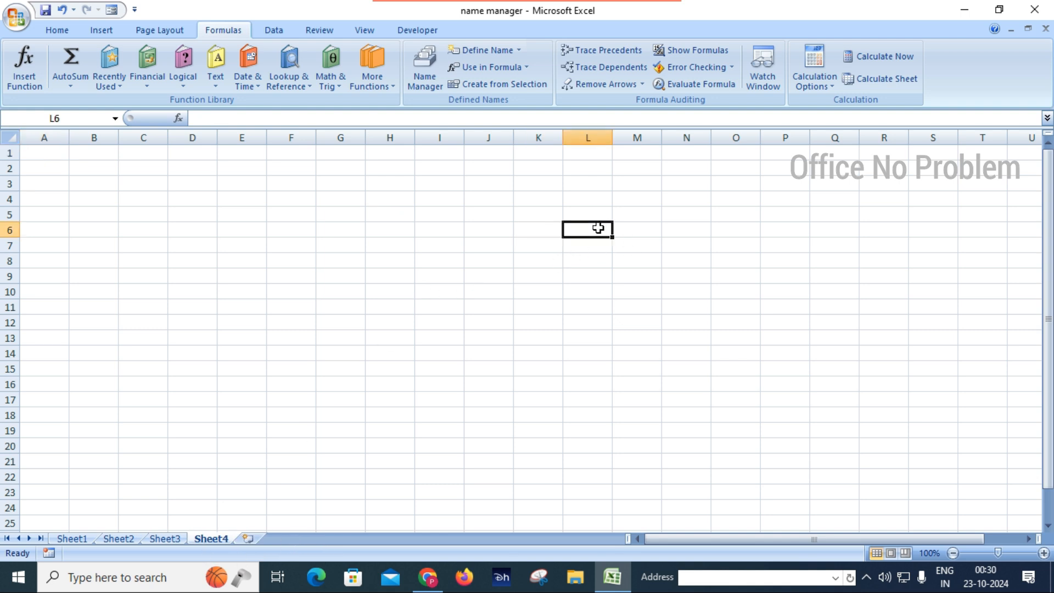
text(=SUM()
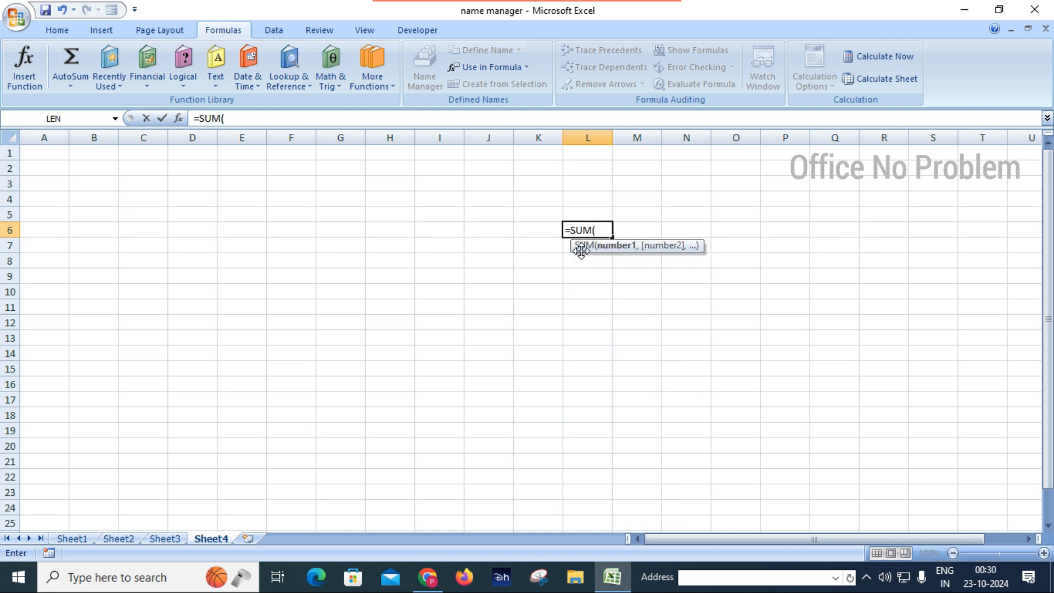
text(JAN))
key(Return)
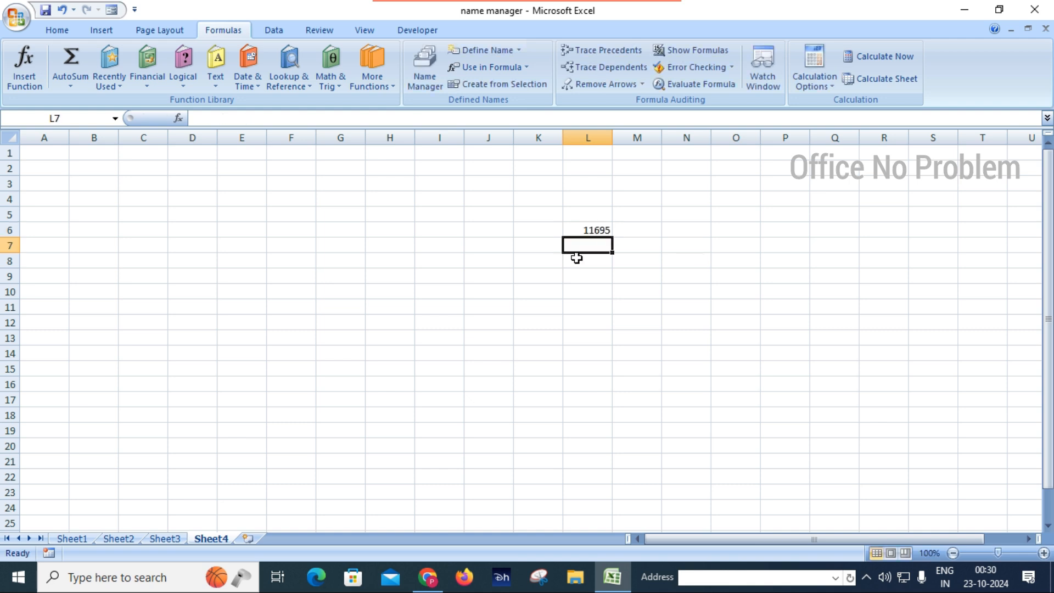
double_click(603, 233)
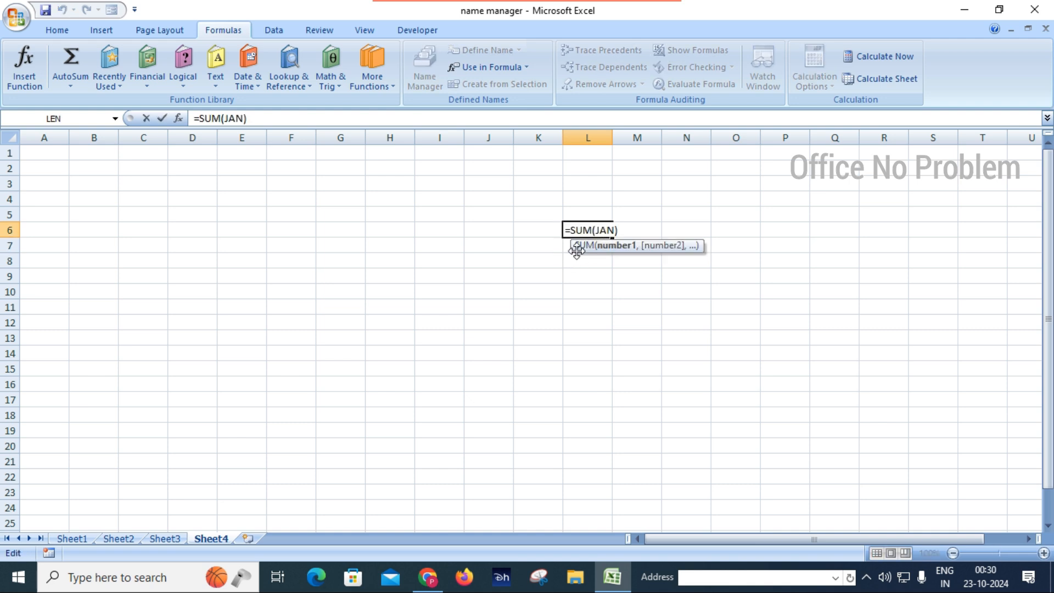
key(Return)
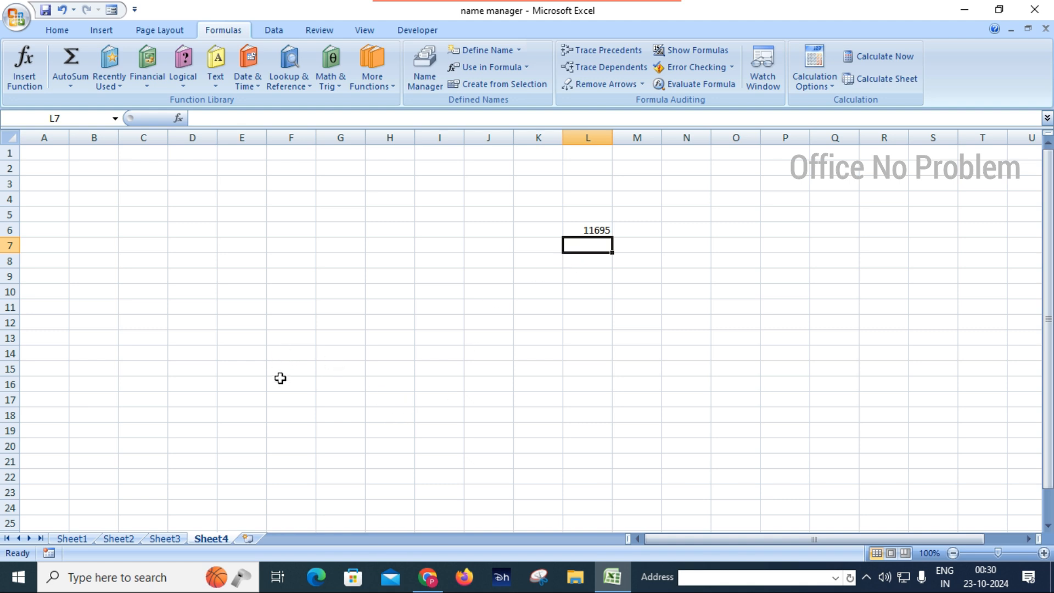
- Return to Sheet1 and define the name FEB with Workbook scope for the February column, header included, E5:E16
click(71, 539)
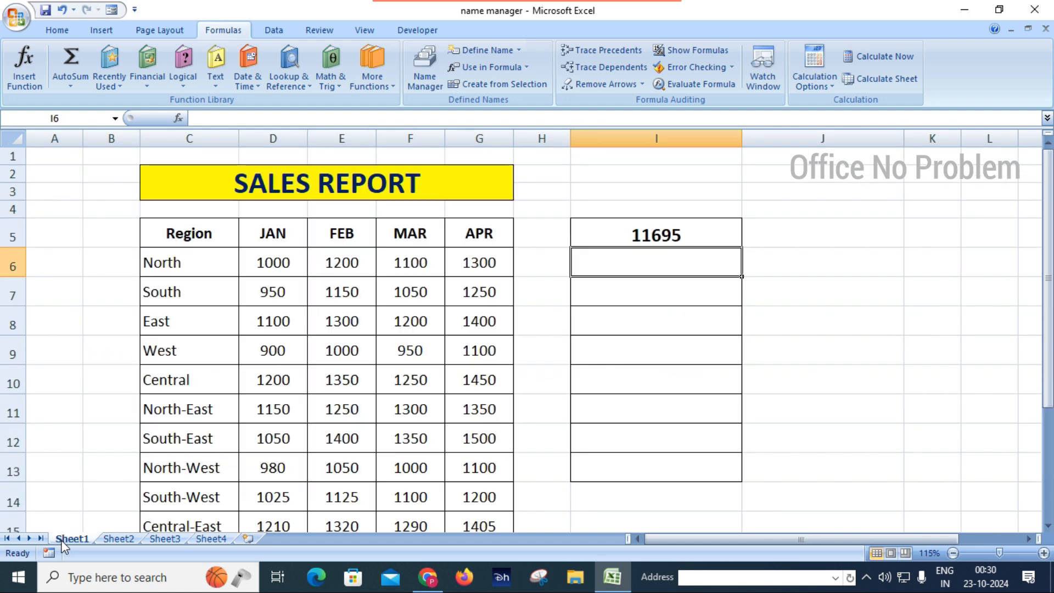
click(658, 236)
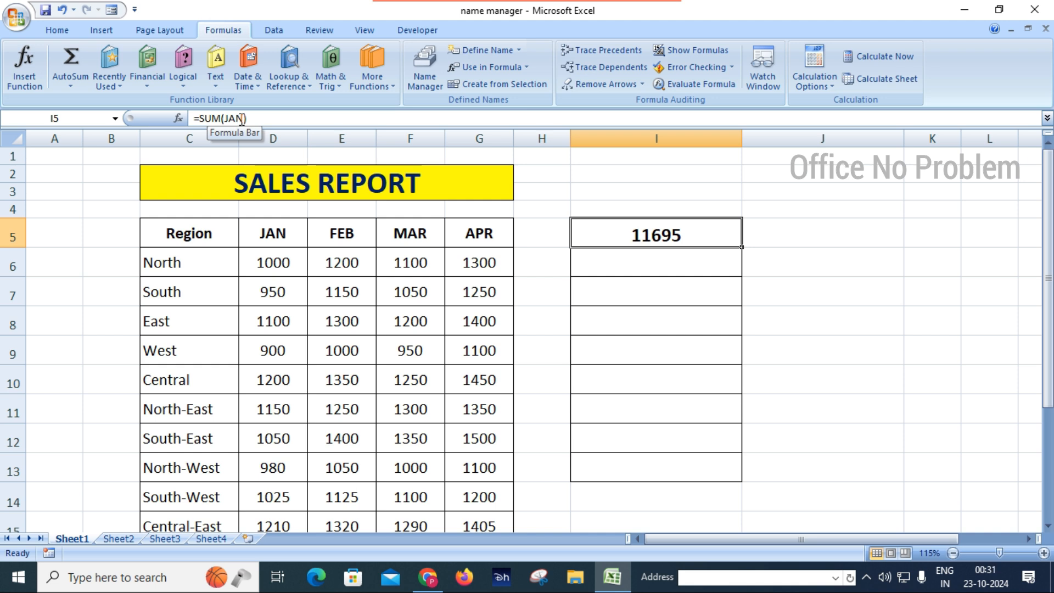
click(673, 267)
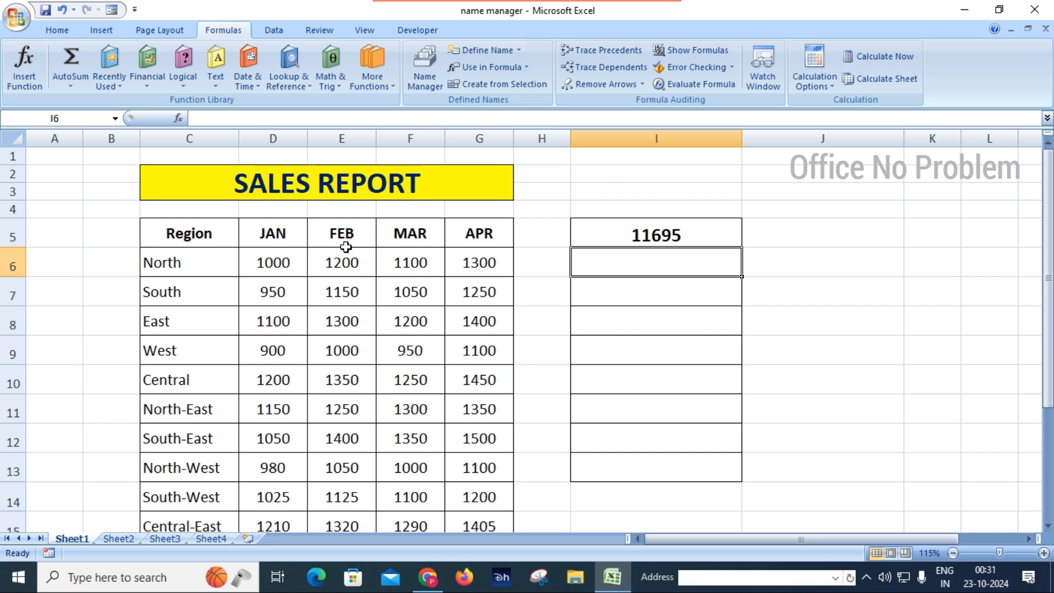
drag(346, 239, 351, 487)
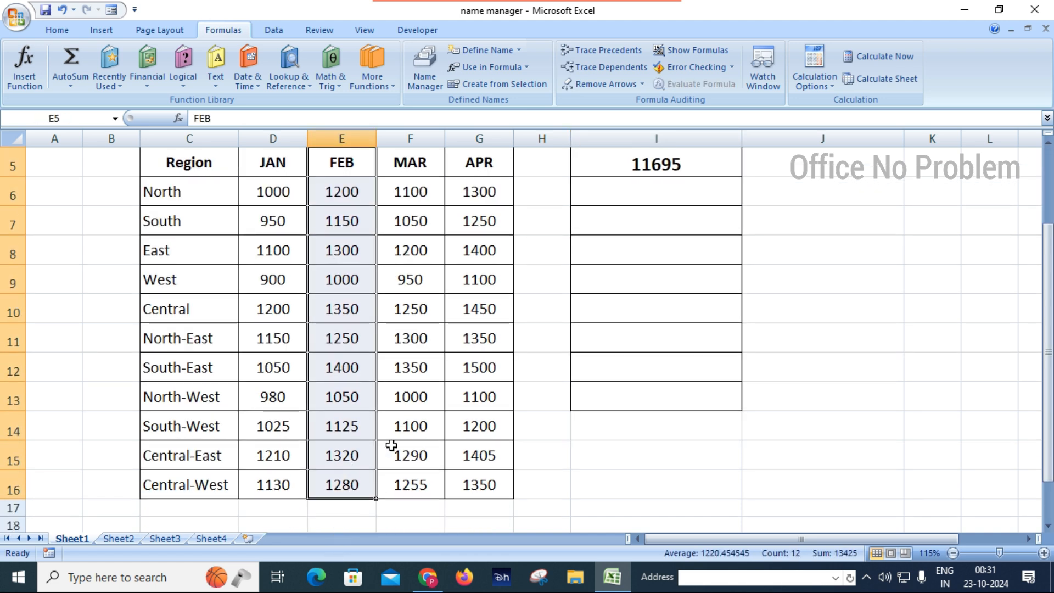
click(508, 52)
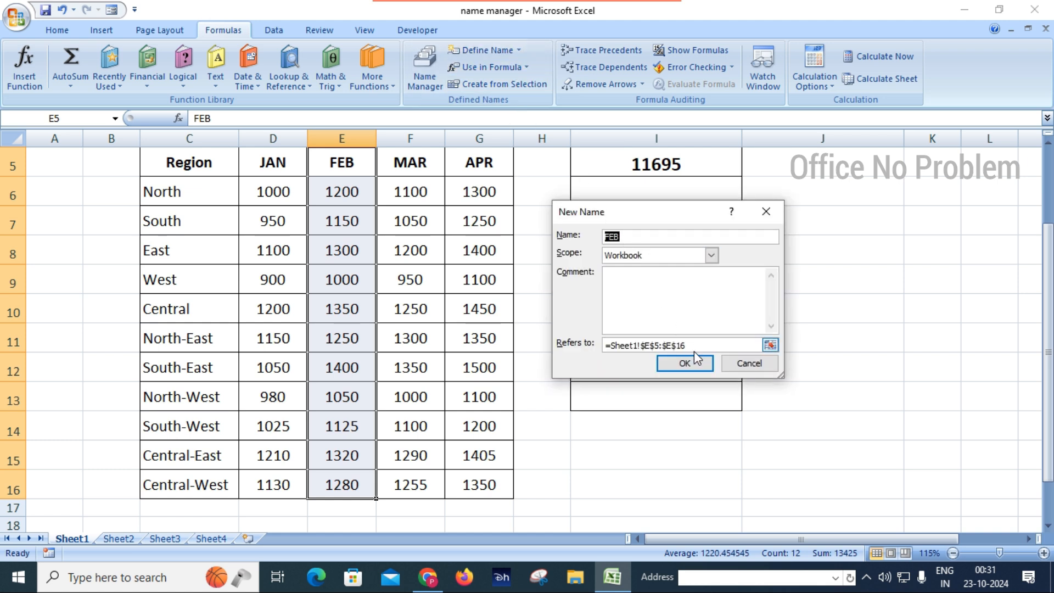
click(688, 364)
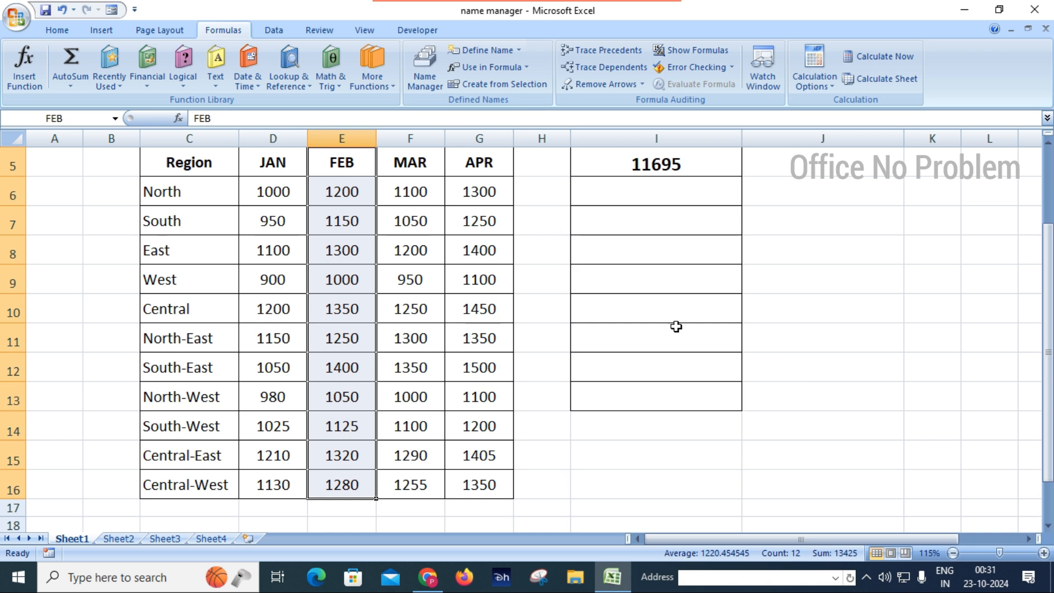
- Total the February sales in cell I6 with =SUM(FEB), picking FEB from the names available for formulas
click(637, 200)
scroll(686, 357, up, 2)
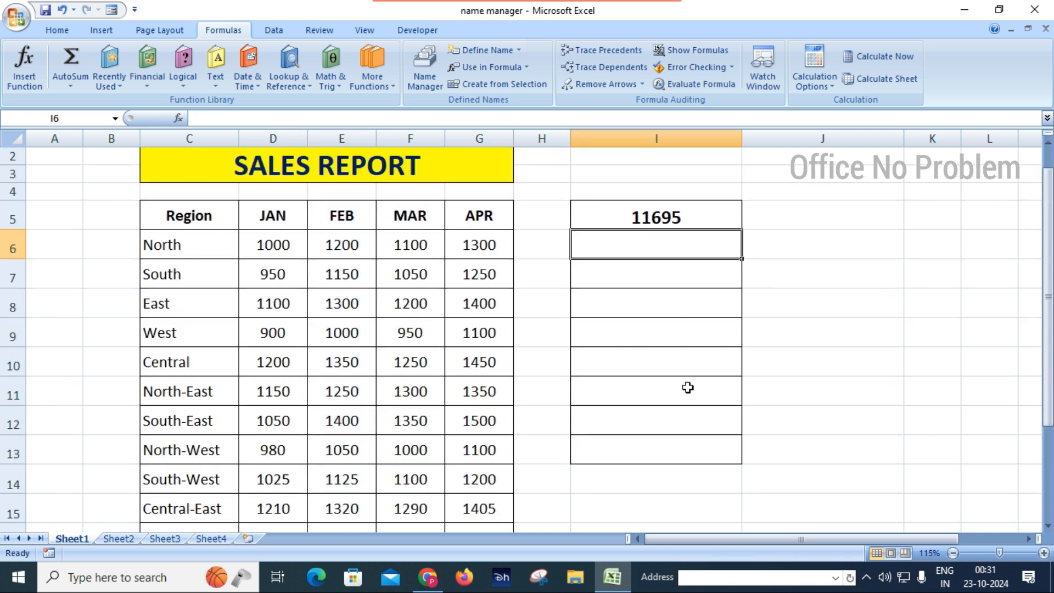
text(SUM)
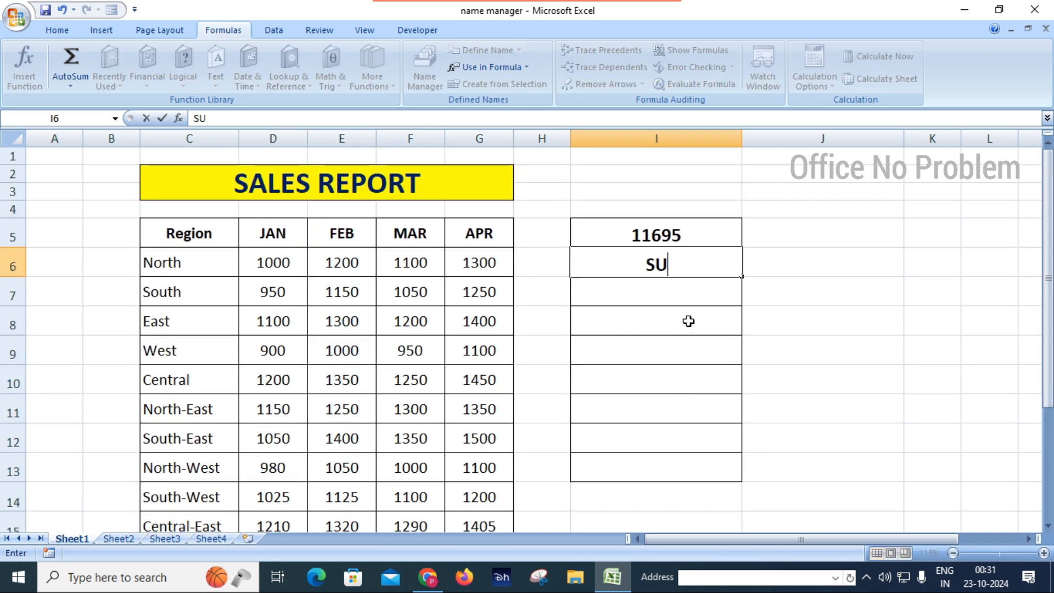
key(Tab)
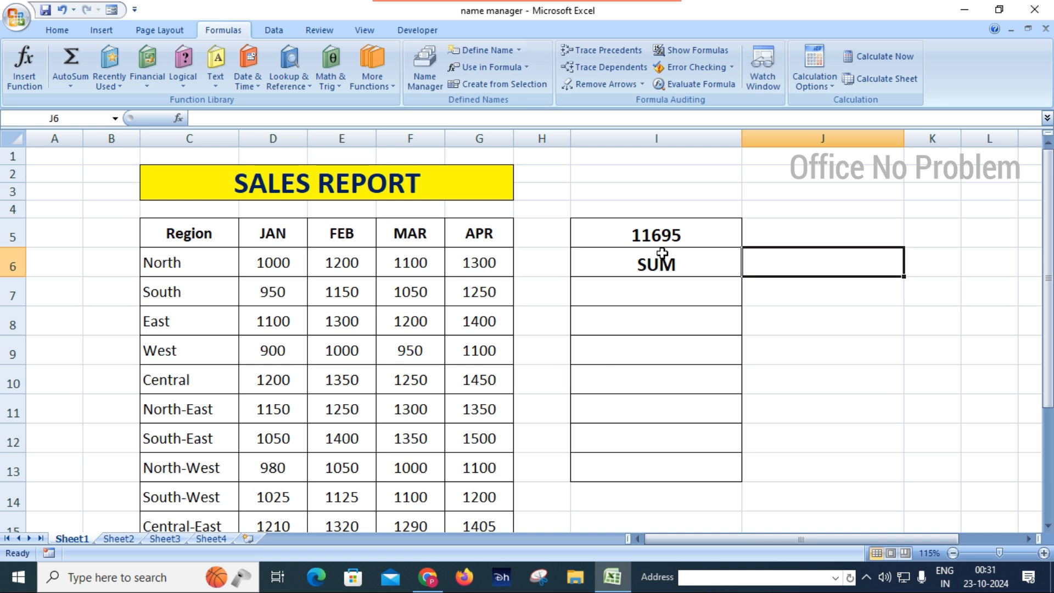
click(638, 265)
double_click(638, 265)
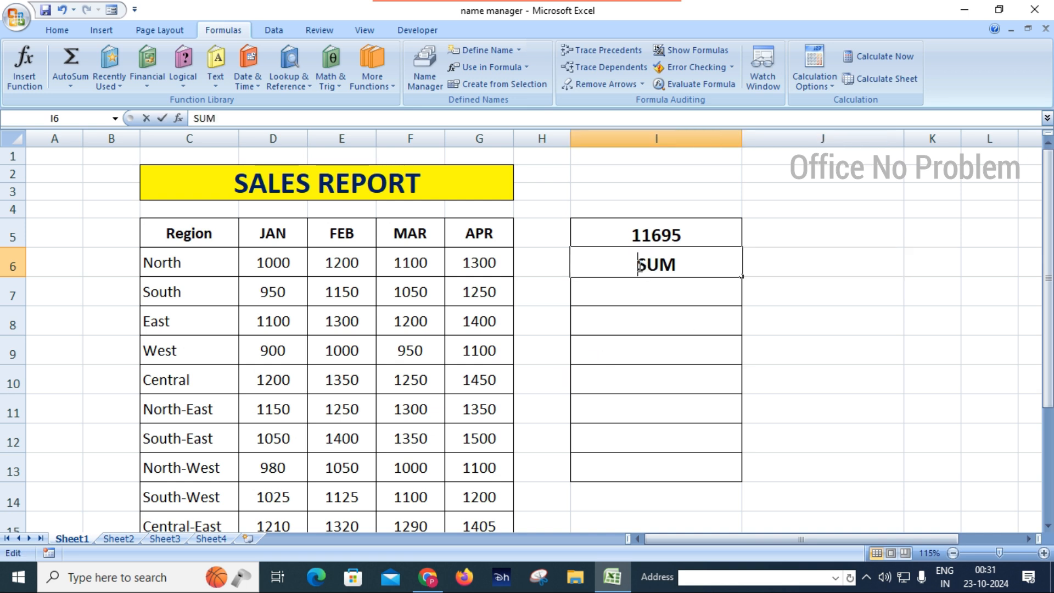
text(=)
click(683, 264)
text(()
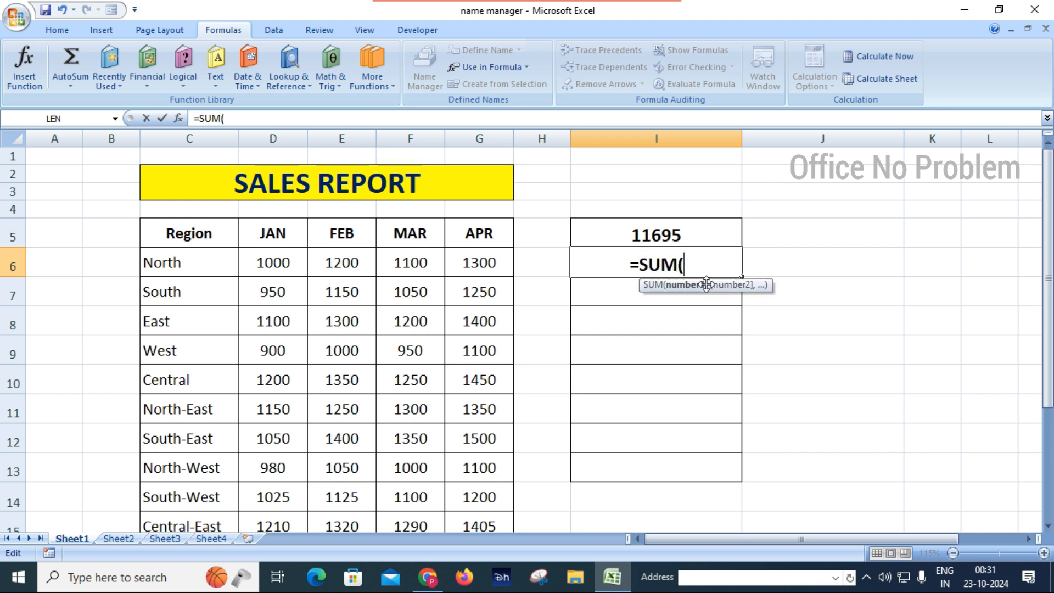
text(FE)
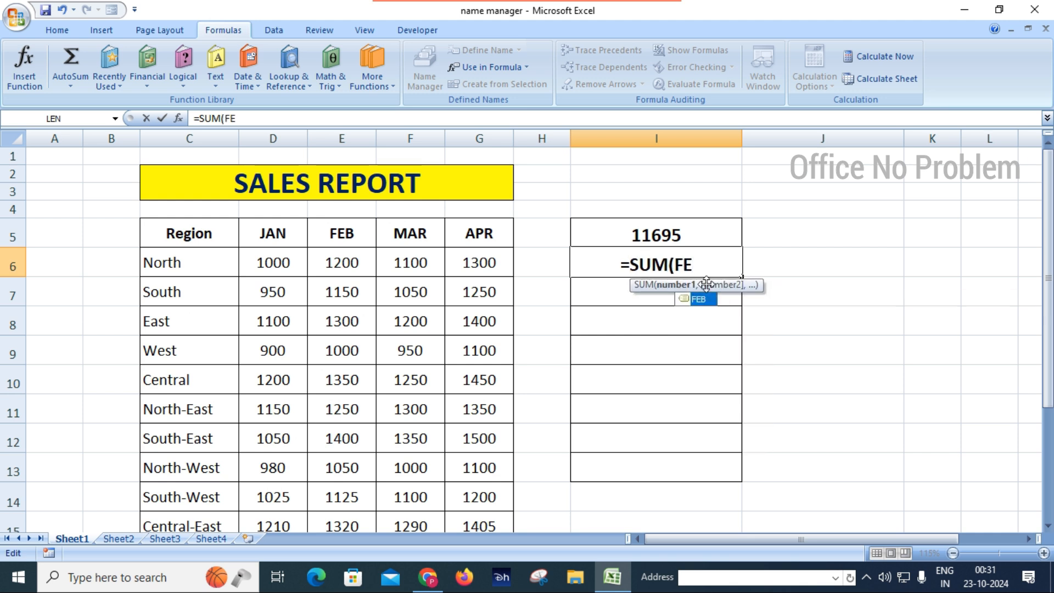
key(BackSpace)
key(BackSpace)
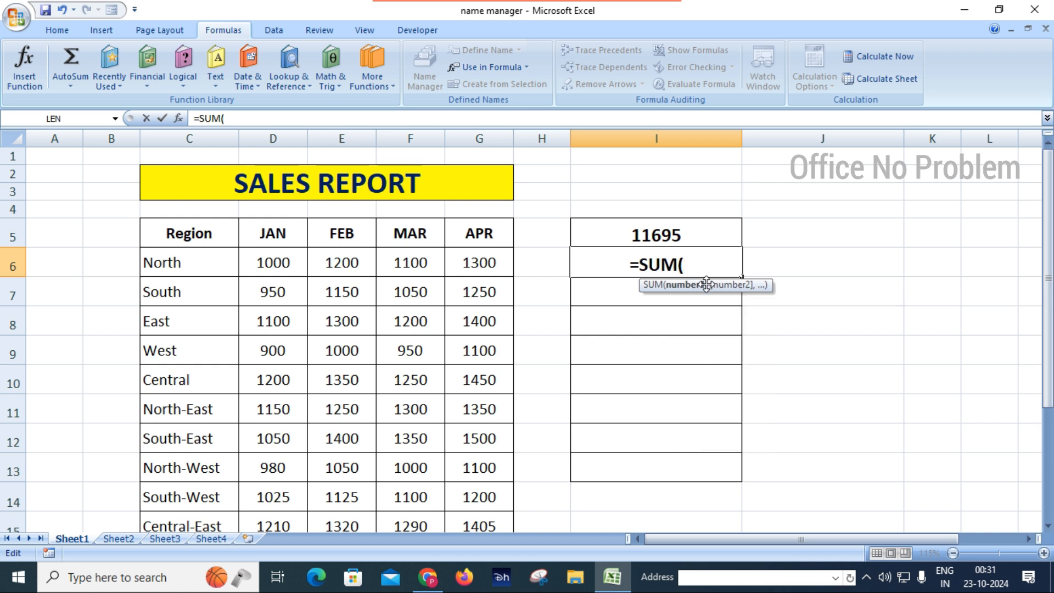
click(520, 68)
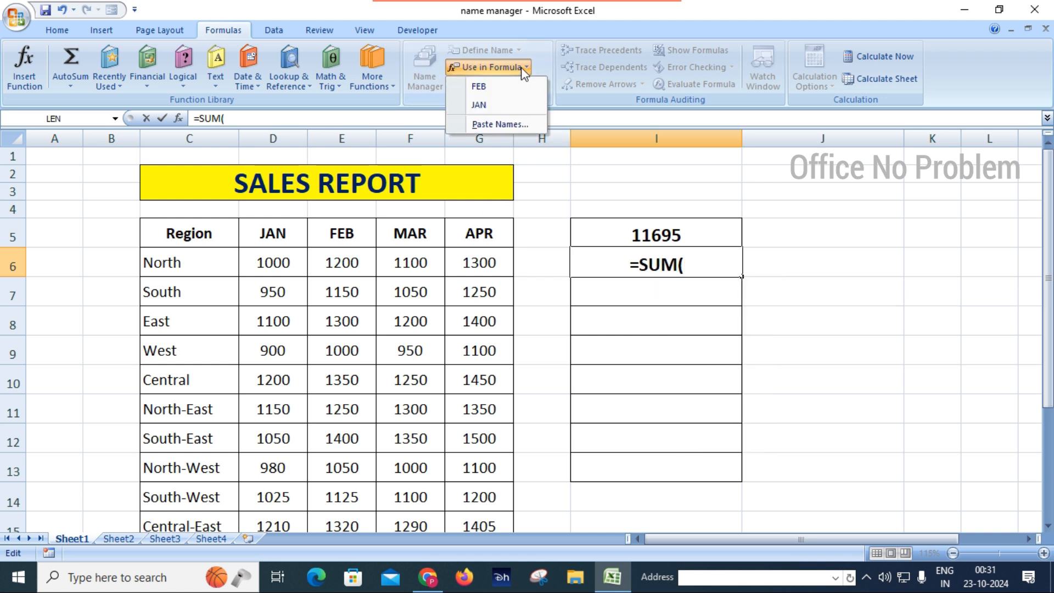
click(495, 85)
text())
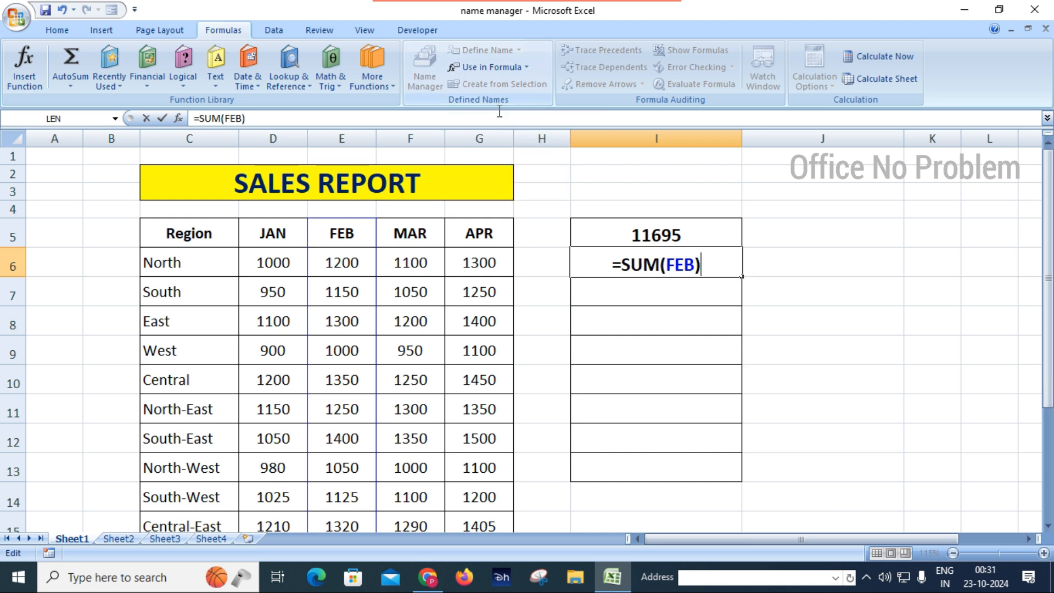
key(Return)
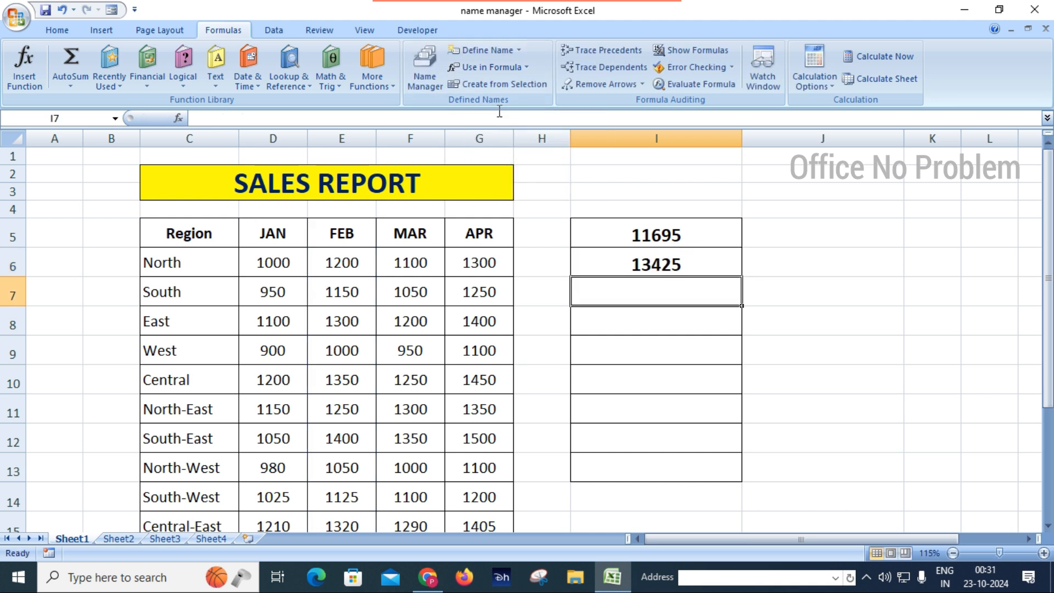
click(664, 269)
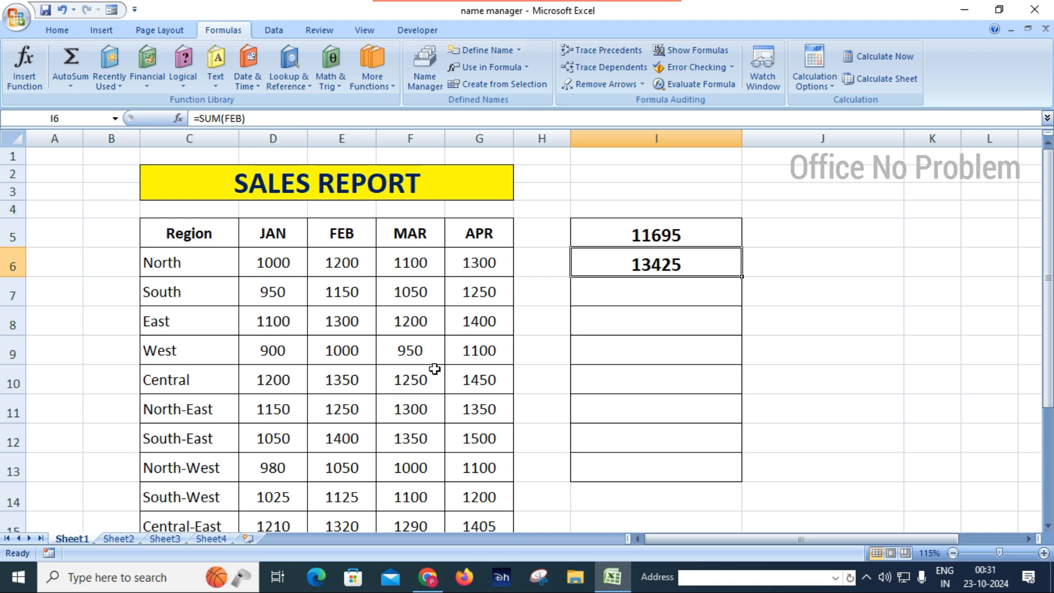
- Sum E6:E16 below the February column in cell E17 and compare it with the named-range total in I6
click(360, 373)
scroll(397, 345, down, 2)
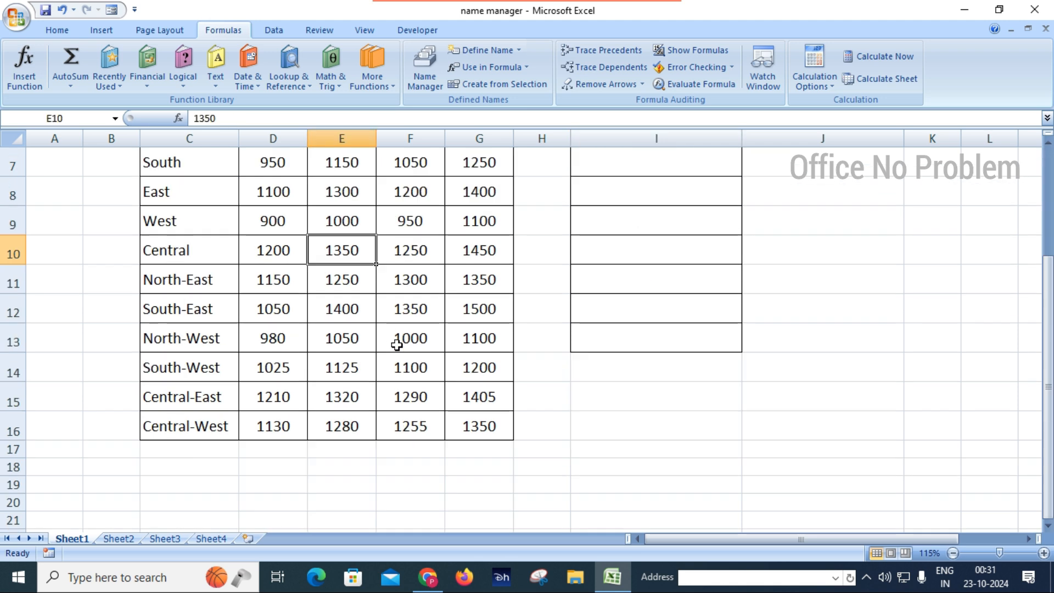
click(351, 453)
key(alt+equal)
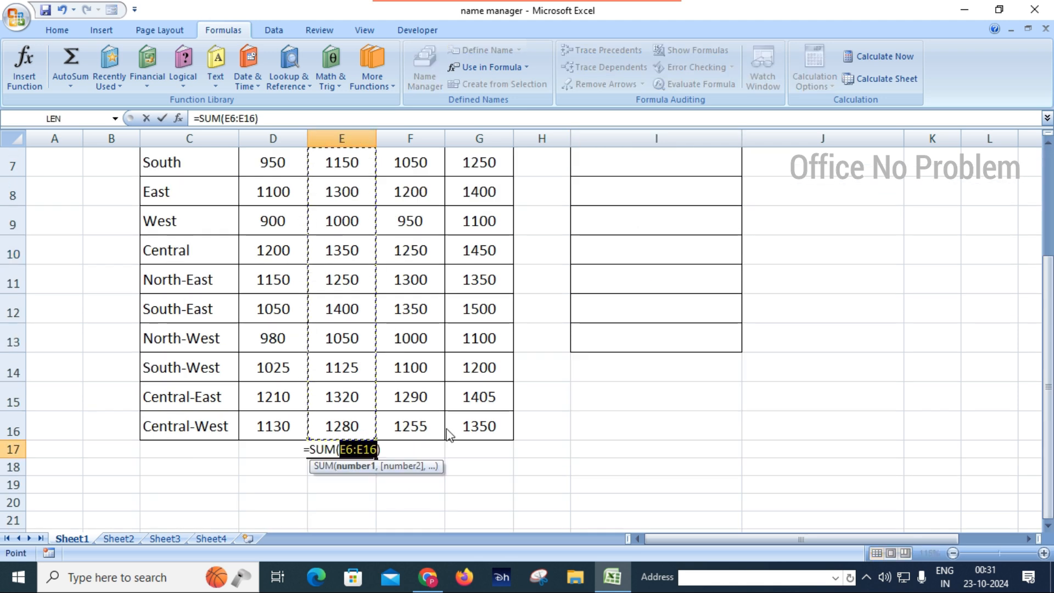
key(Return)
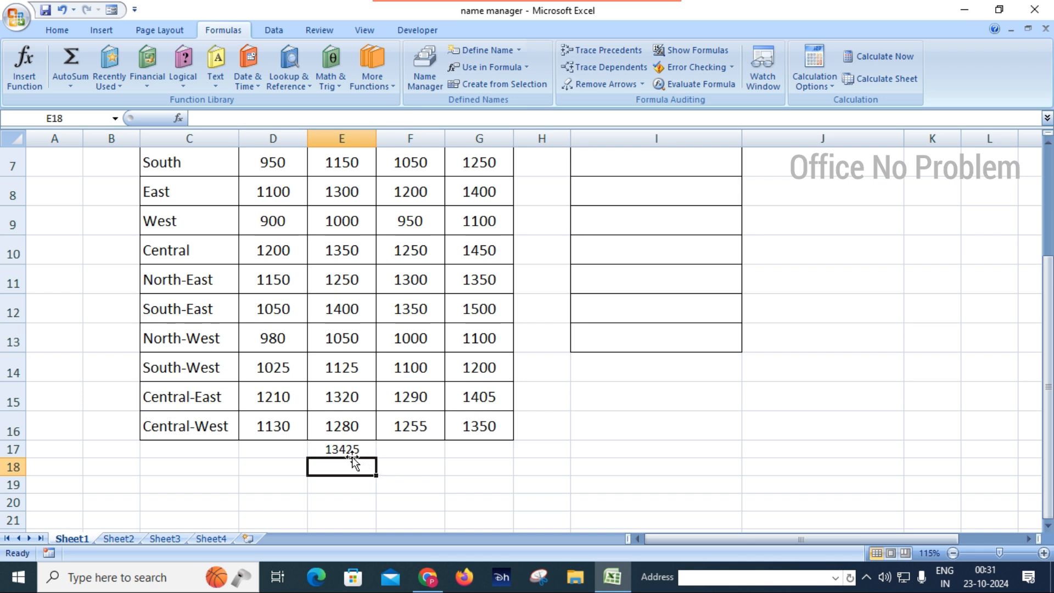
scroll(448, 469, up, 2)
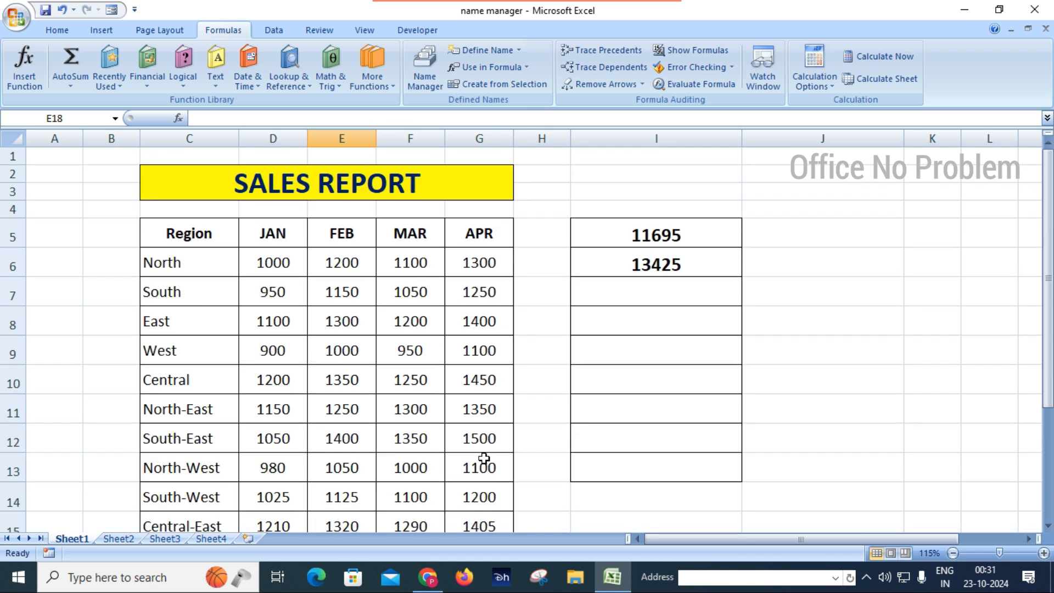
click(685, 268)
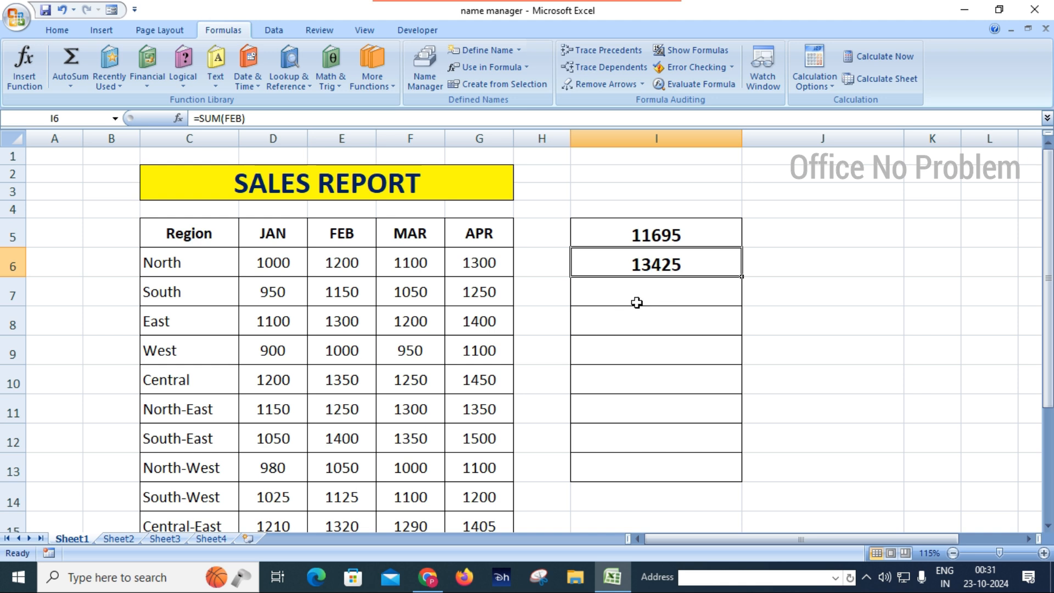
- Open the Name Manager and examine the references and scopes of the JAN and FEB names
click(393, 282)
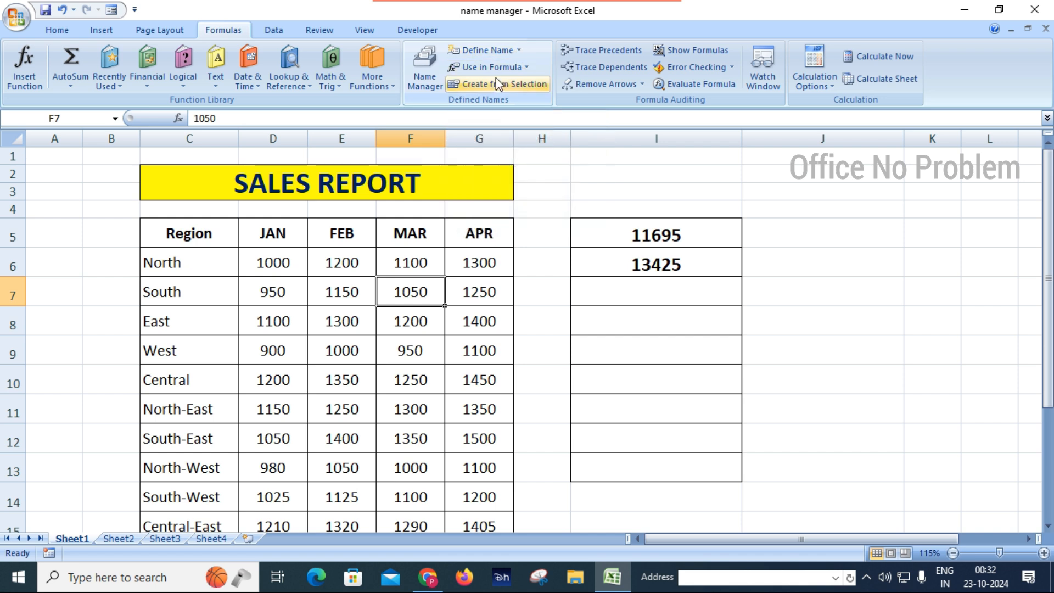
click(526, 68)
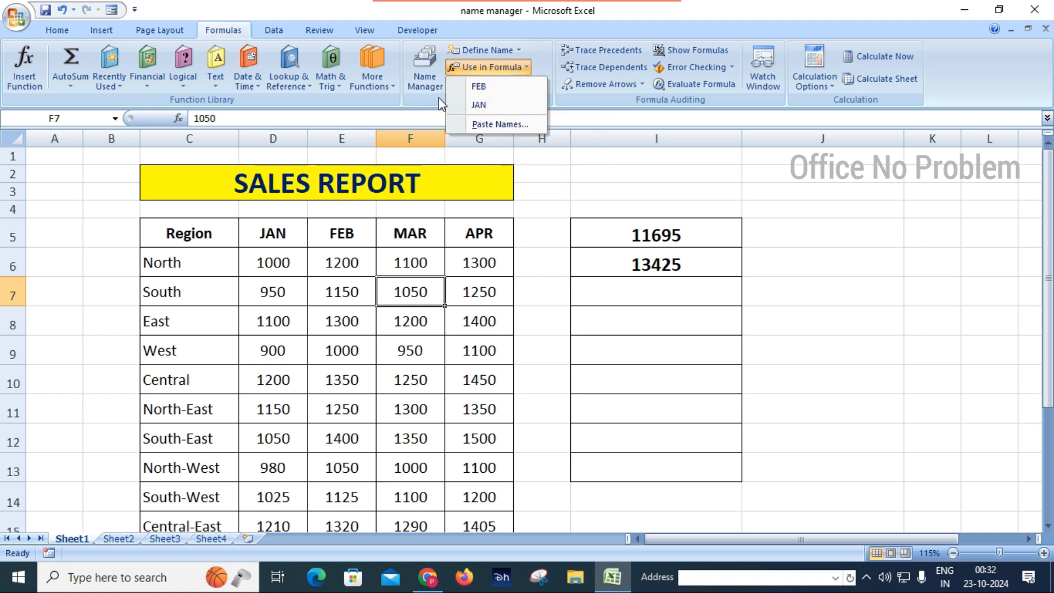
click(421, 105)
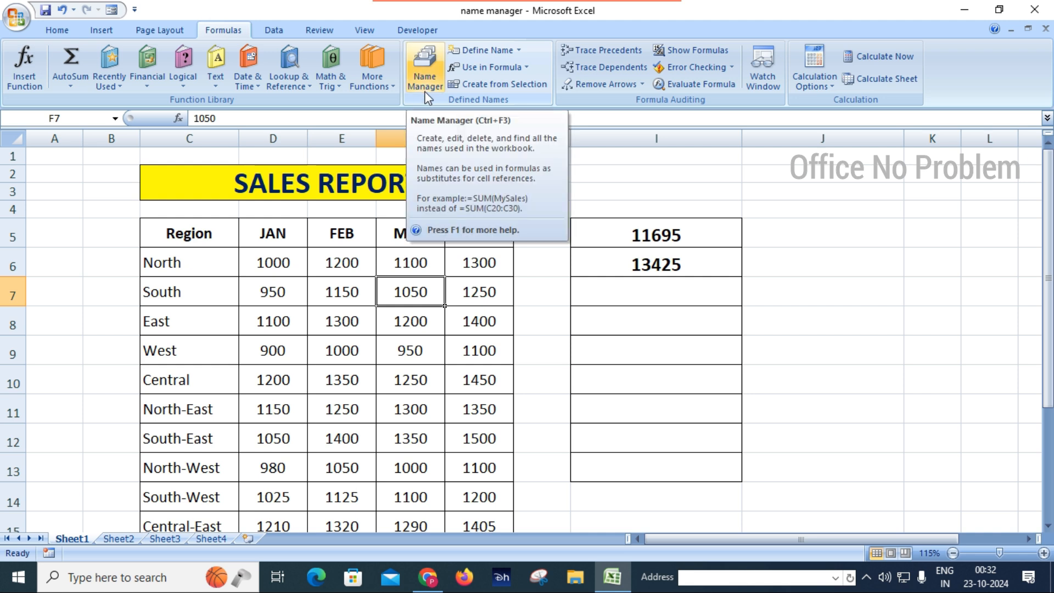
click(645, 288)
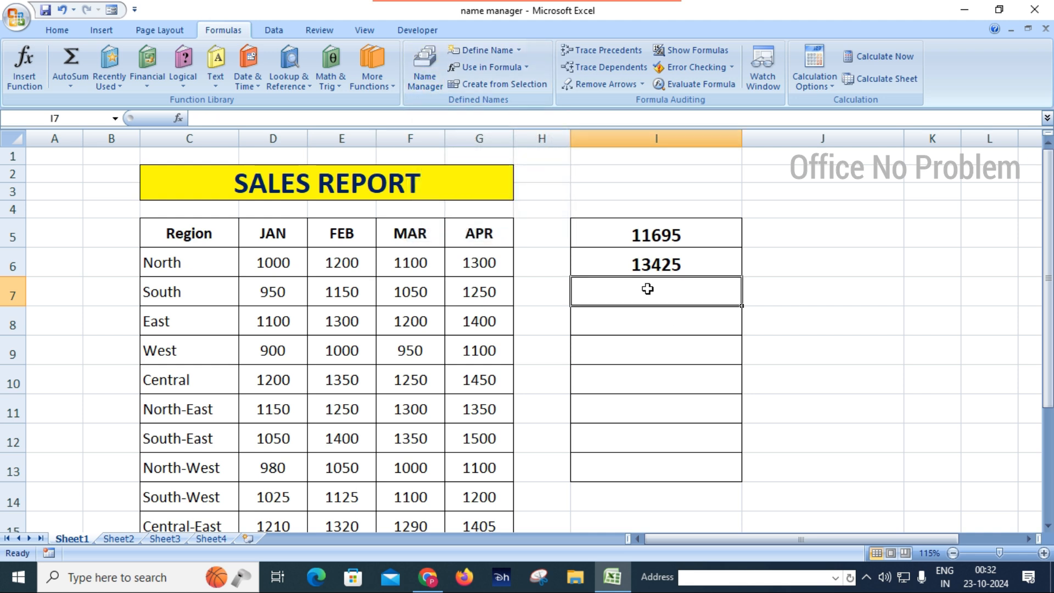
click(424, 77)
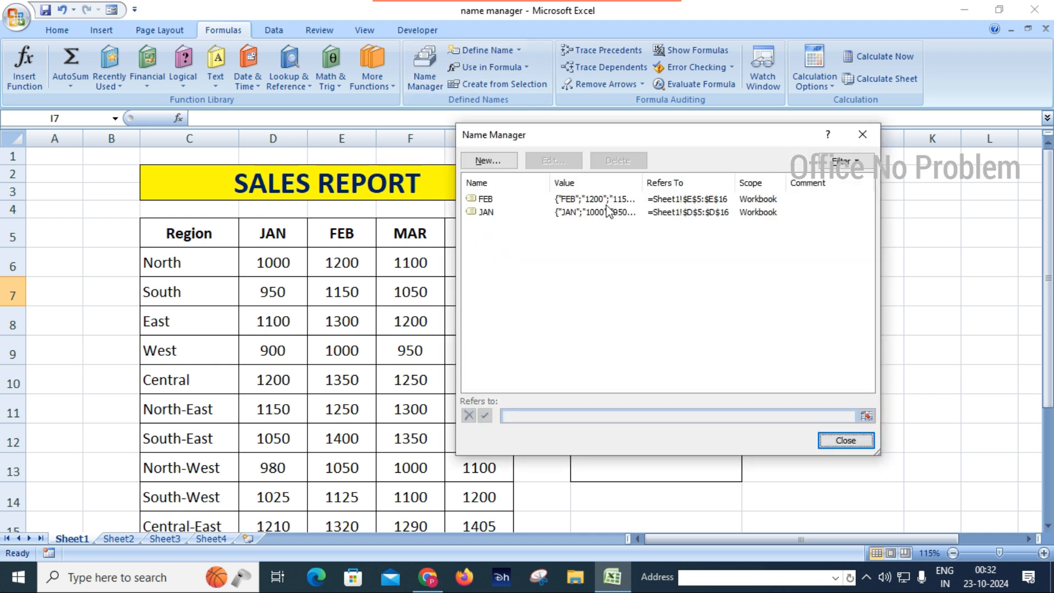
drag(647, 143, 690, 142)
double_click(746, 137)
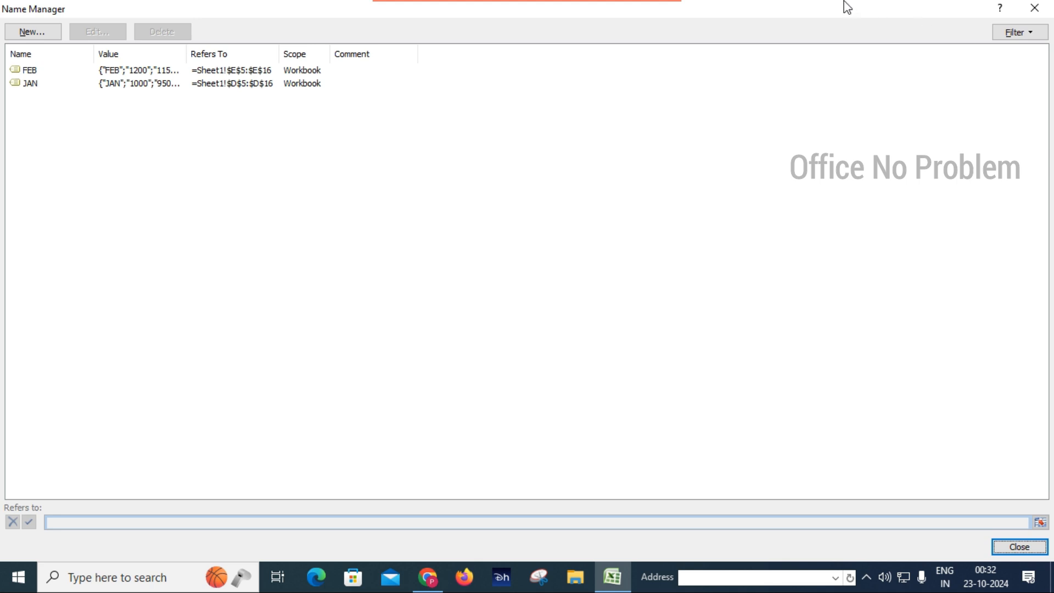
double_click(835, 17)
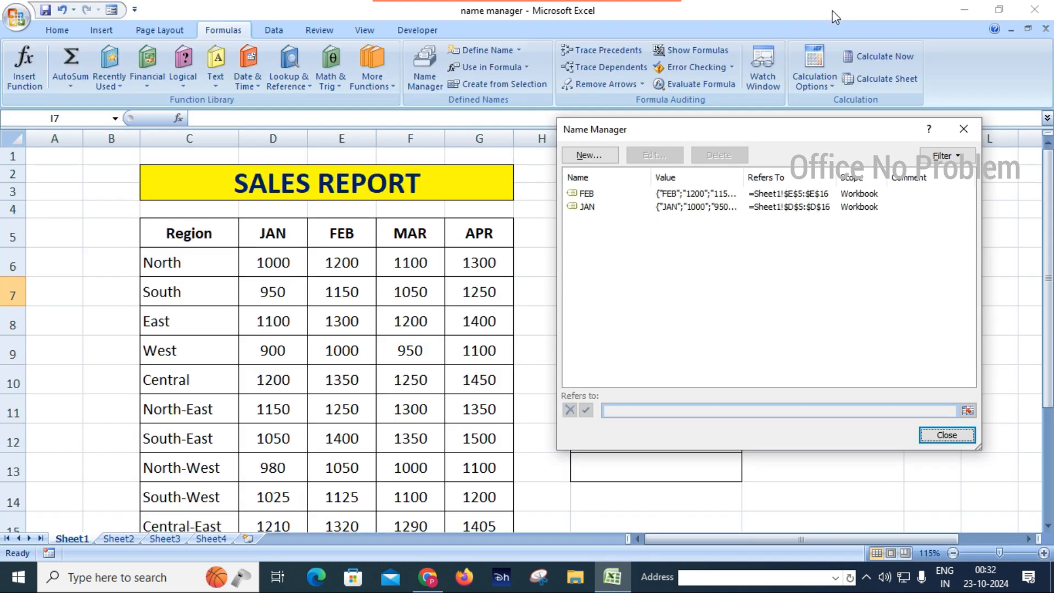
click(586, 207)
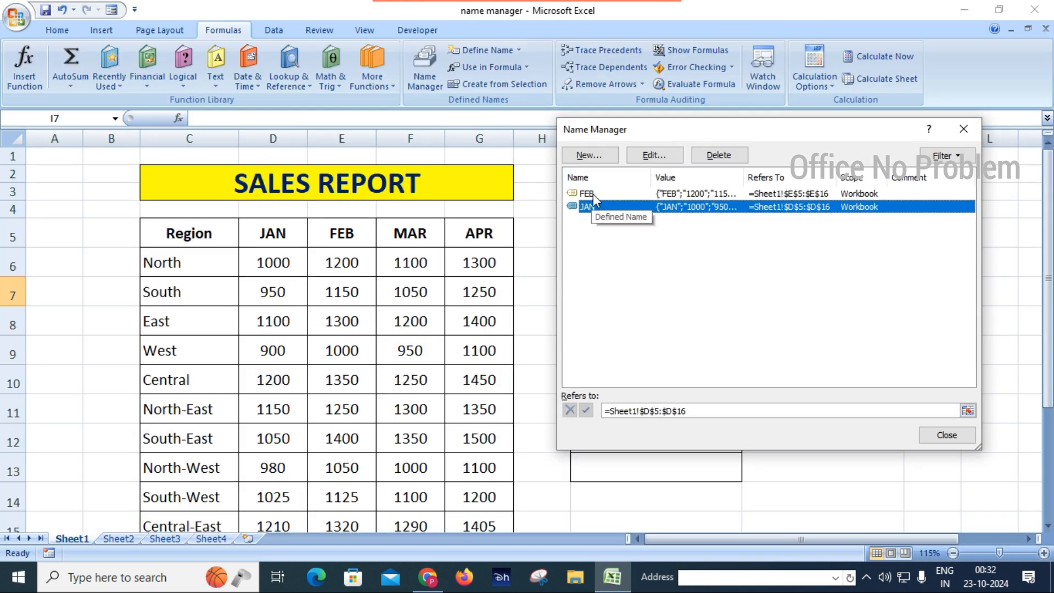
click(592, 193)
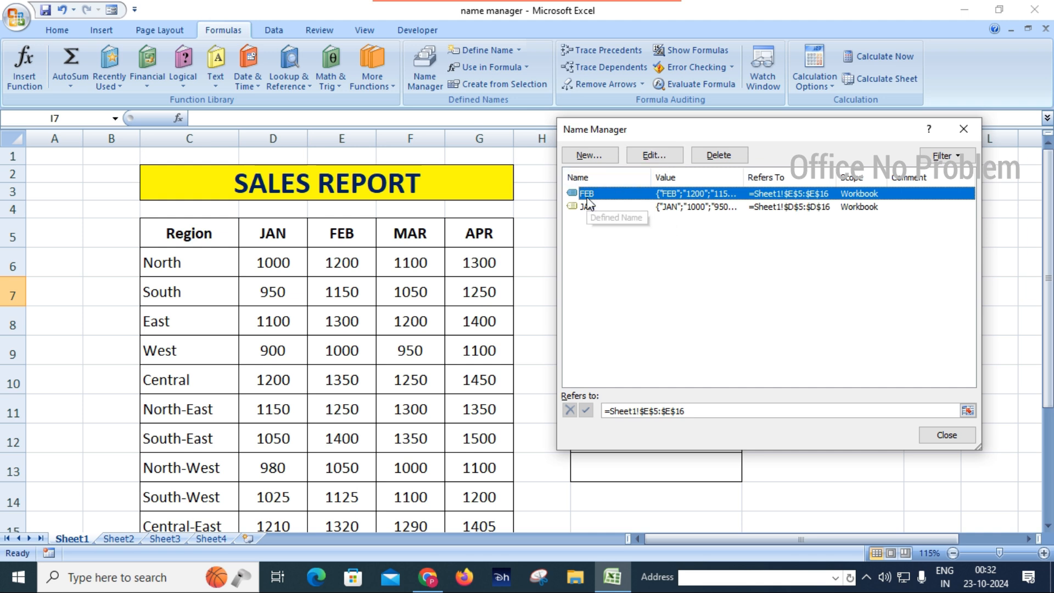
- Create the name MAR with Workbook scope for the March column, header included, F5:F16, and leave the Name Manager
click(598, 157)
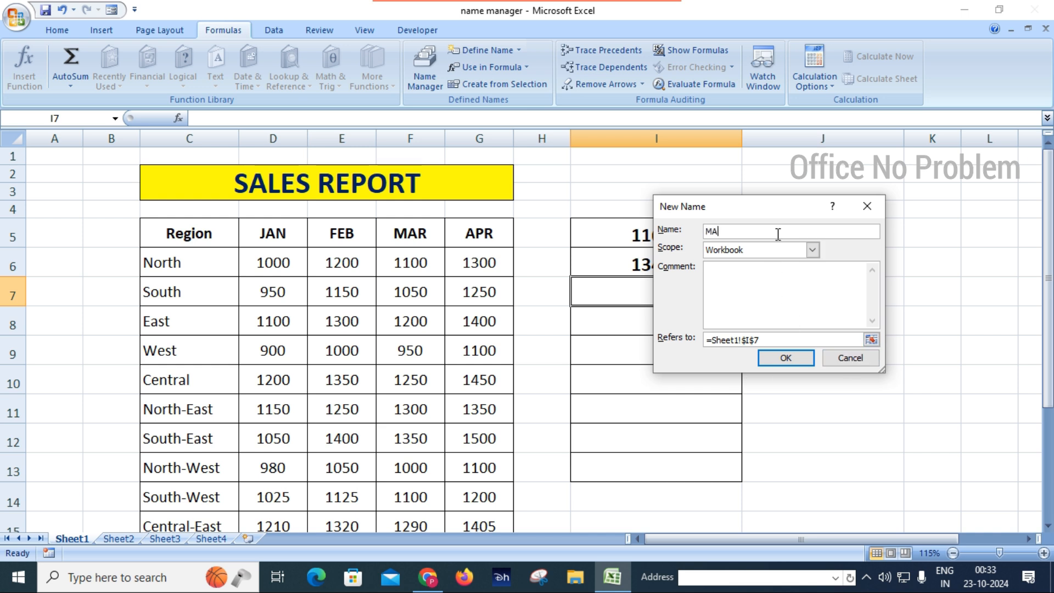
click(771, 340)
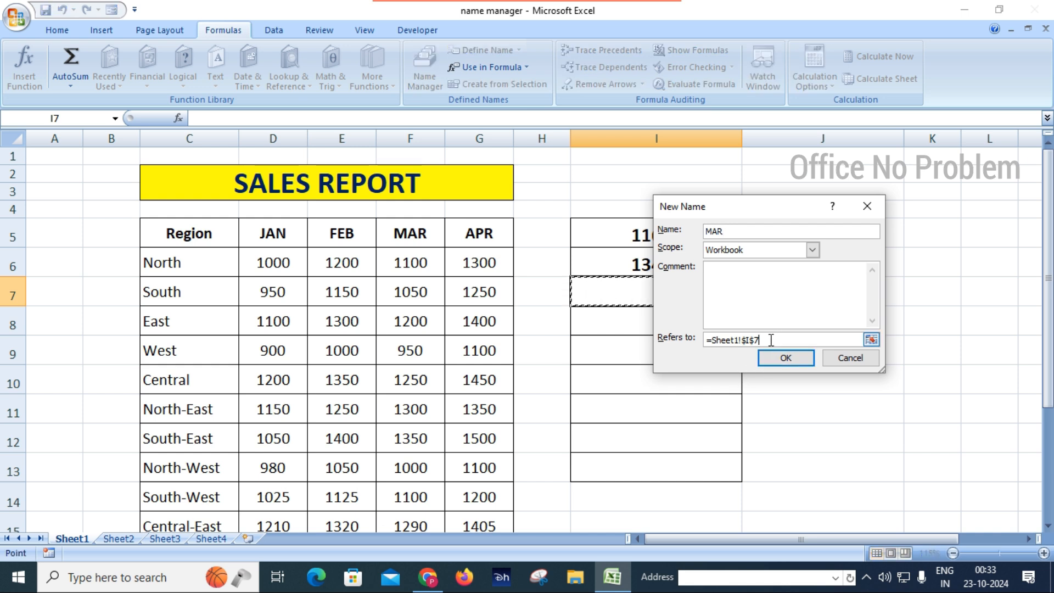
key(BackSpace)
key(BackSpace)
key(BackSpace)
key(BackSpace)
key(BackSpace)
key(BackSpace)
key(BackSpace)
key(BackSpace)
key(BackSpace)
key(BackSpace)
key(BackSpace)
key(BackSpace)
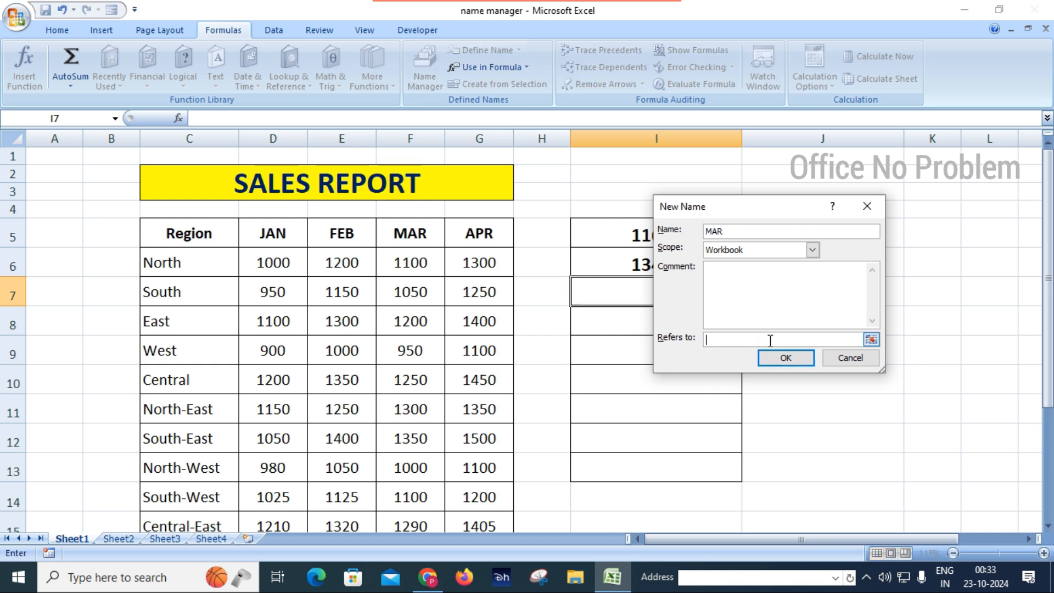
drag(409, 257, 420, 481)
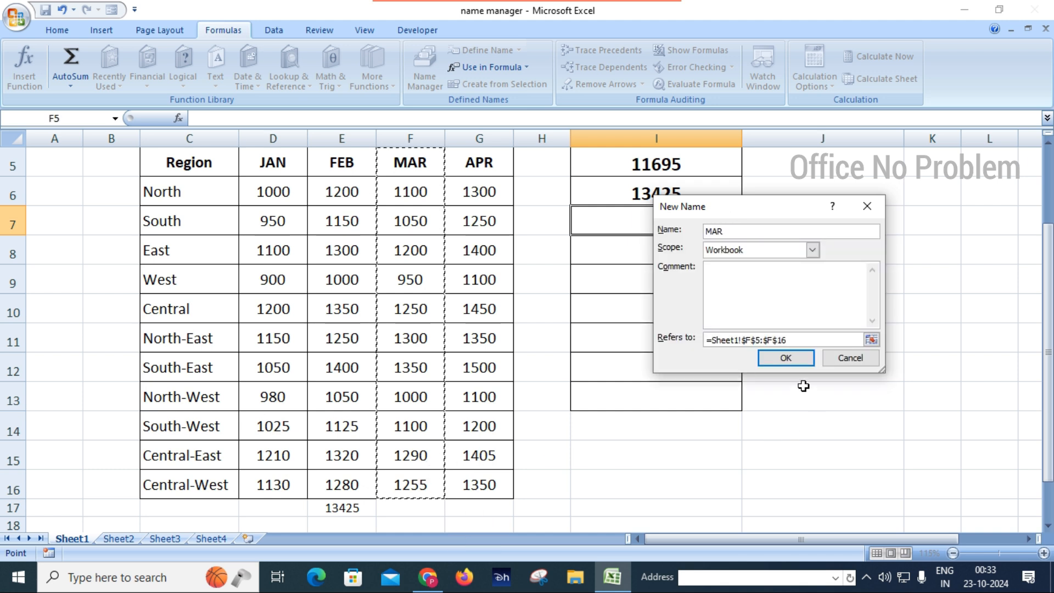
click(795, 360)
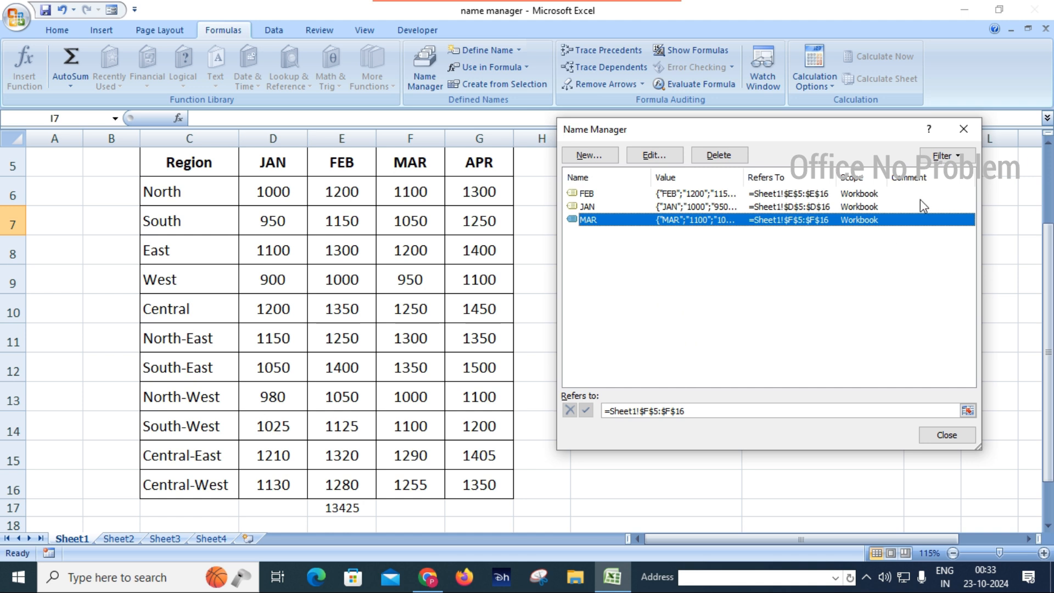
click(963, 128)
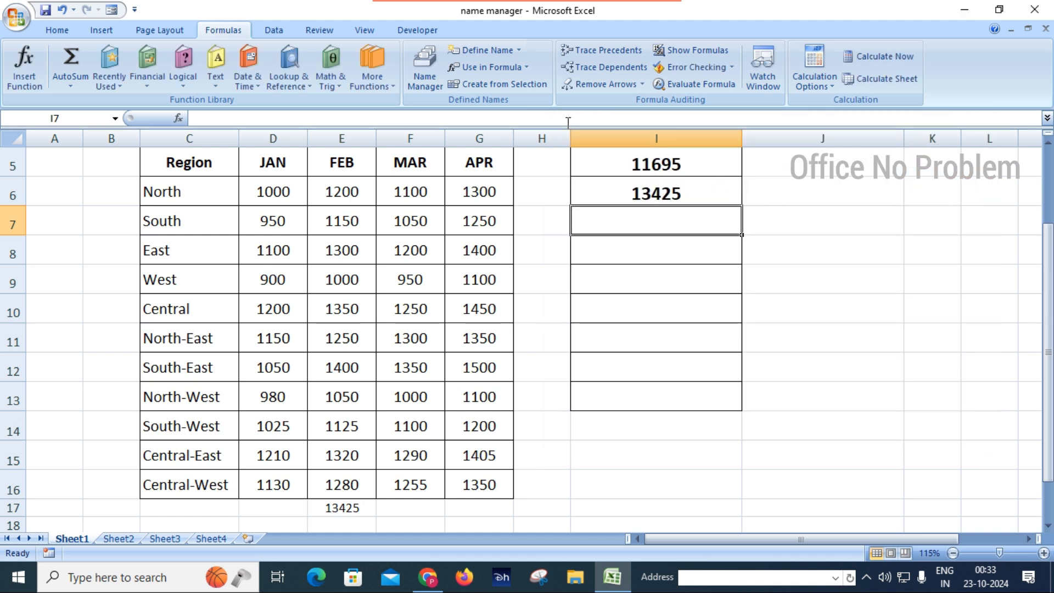
- Average the March sales in cell I7 with =AVERAGE(MAR), picking MAR from the names available for formulas
click(526, 67)
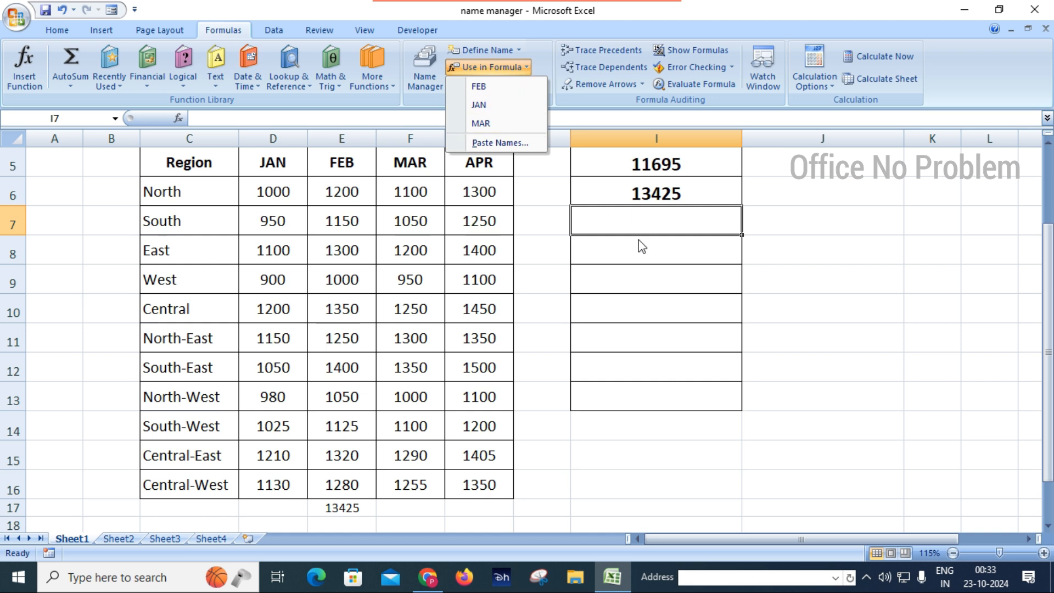
click(653, 218)
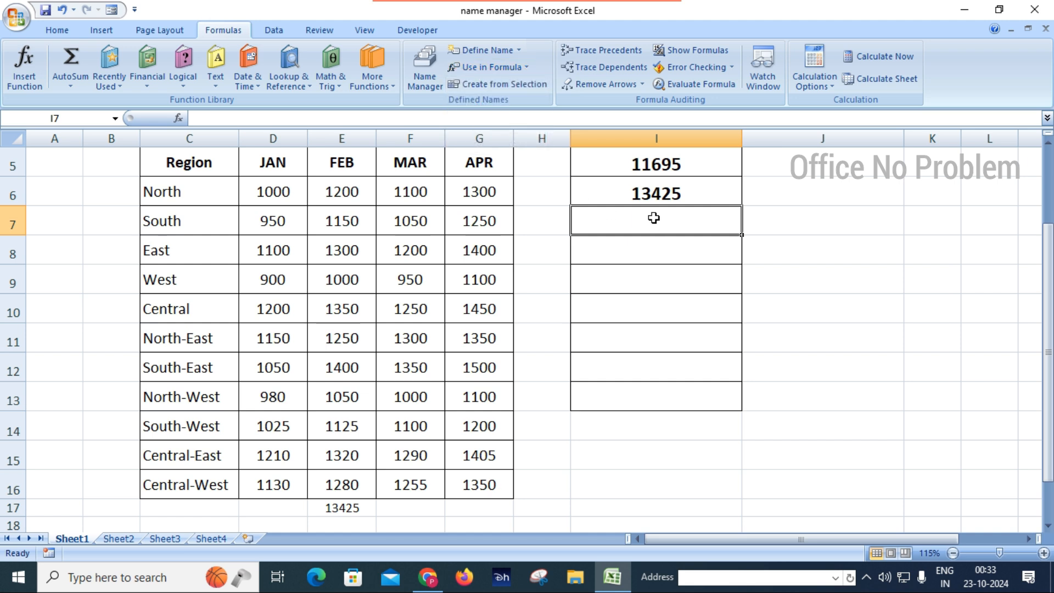
text(=AVER)
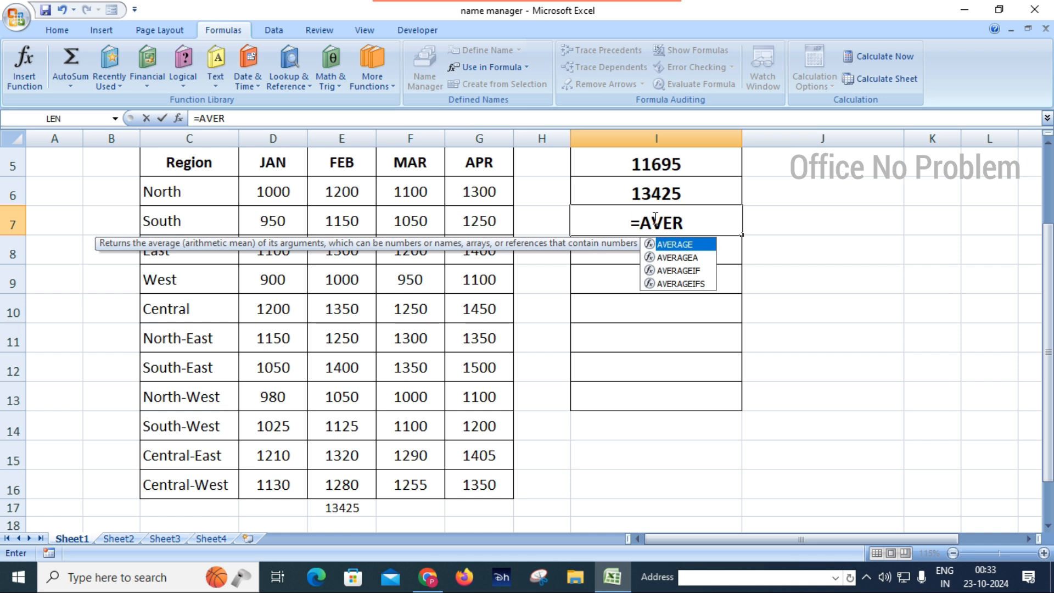
key(Tab)
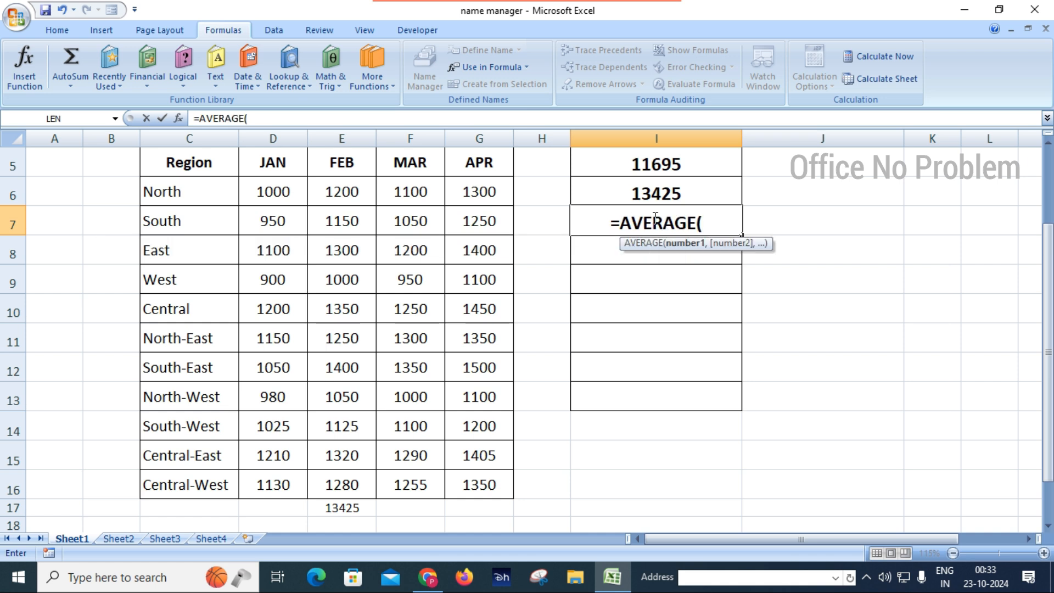
click(524, 68)
click(499, 123)
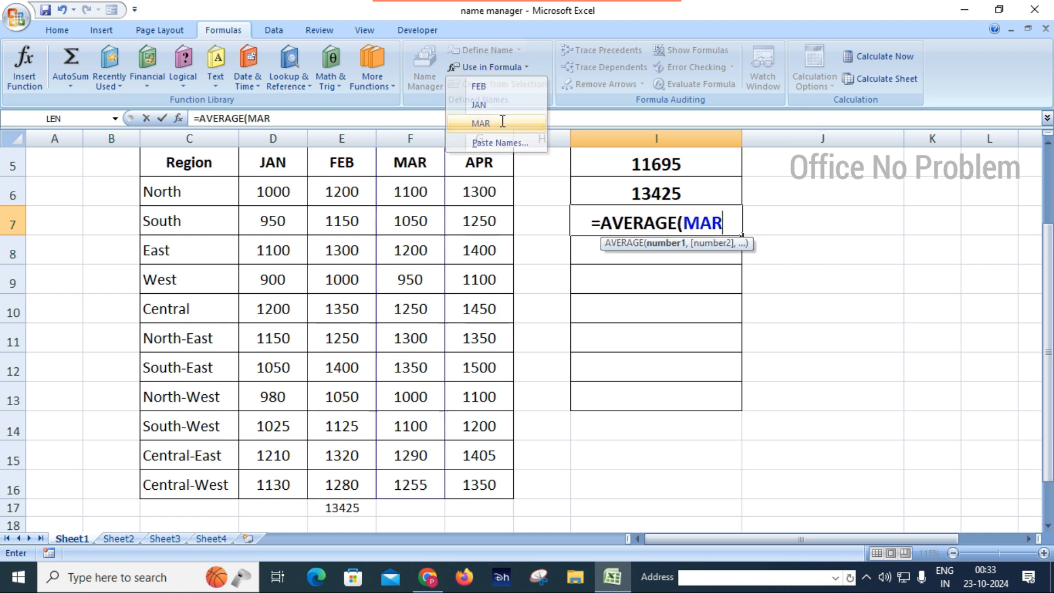
text())
key(Return)
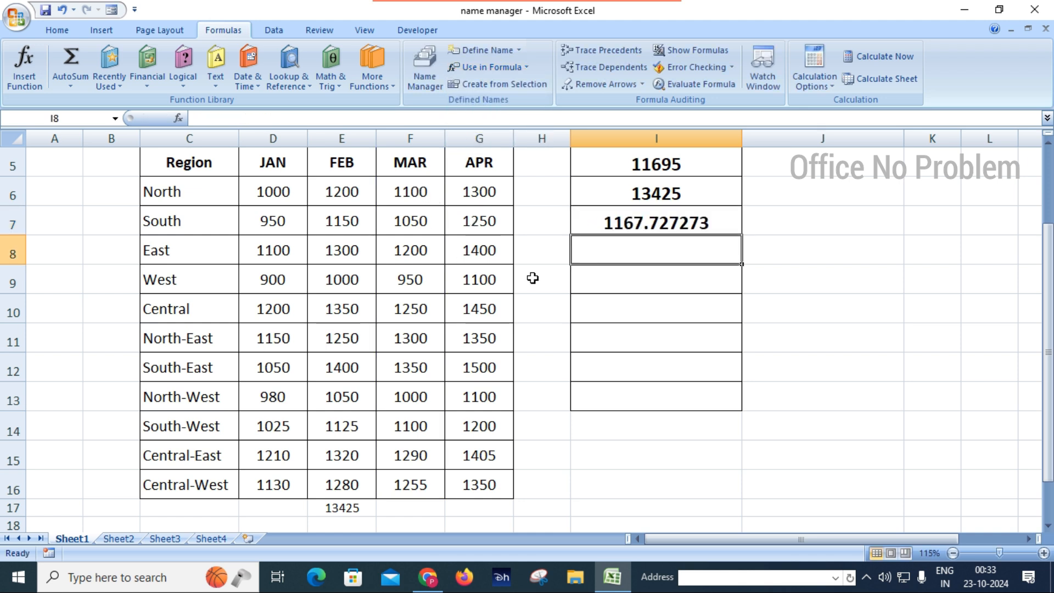
click(658, 223)
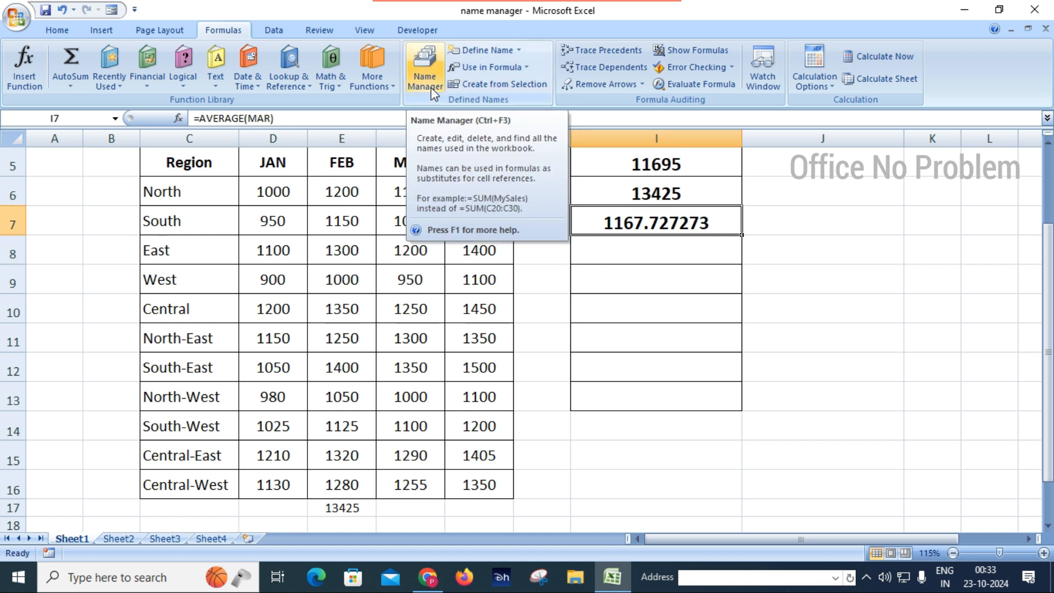
- Clear the February total in E17 and add 18000, 11300 and 26000 below the January column in D17:D19
click(350, 508)
key(Delete)
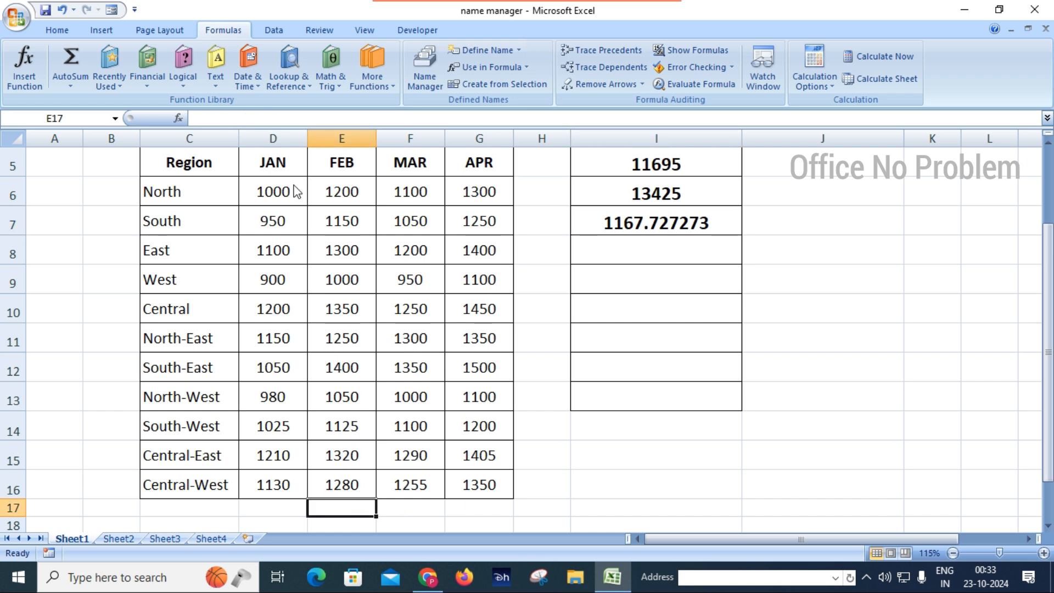
drag(274, 193, 269, 483)
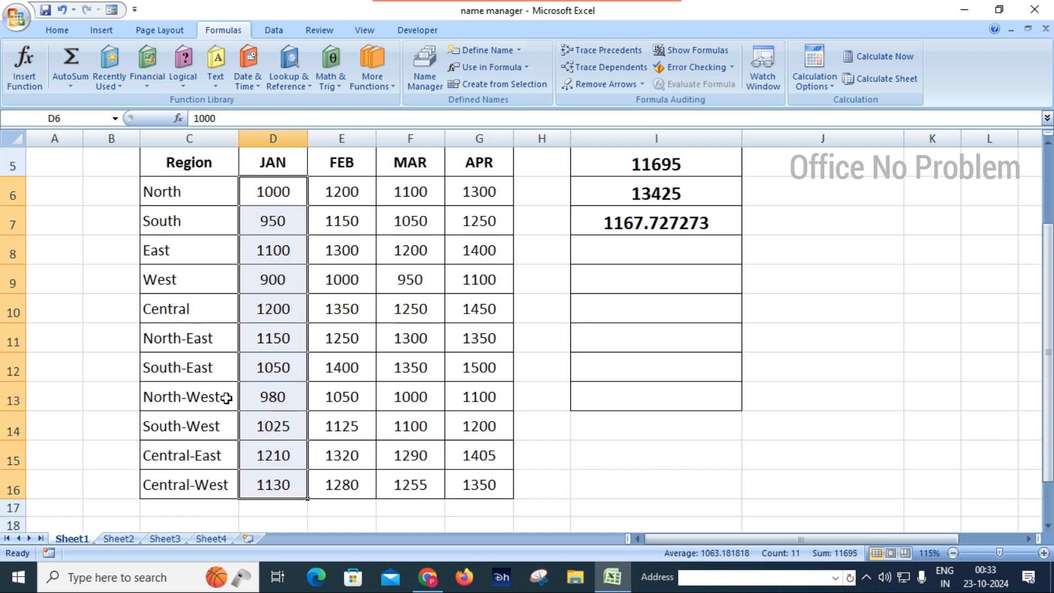
click(274, 510)
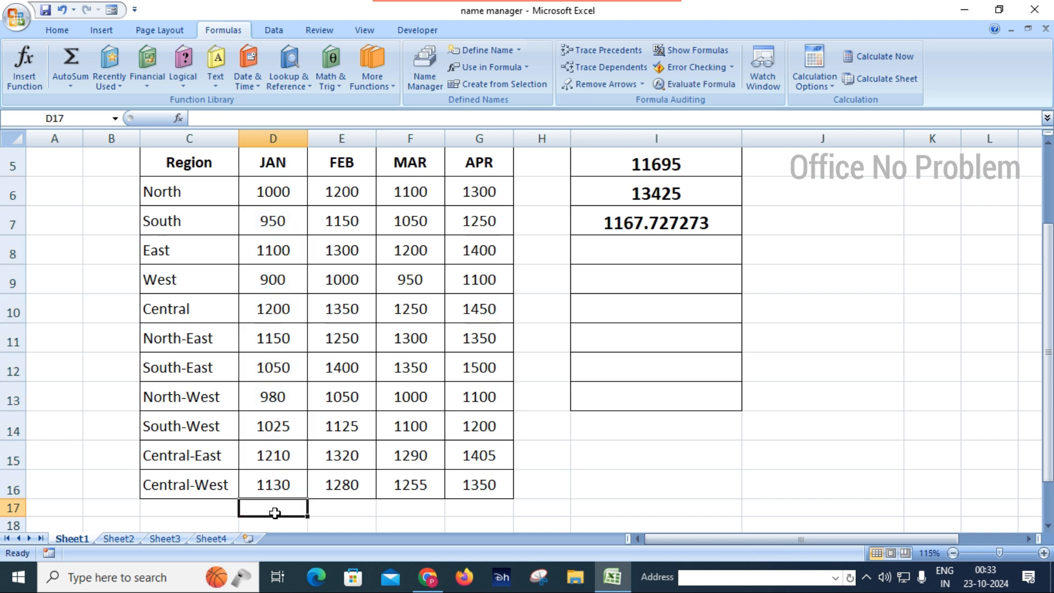
scroll(248, 456, down, 1)
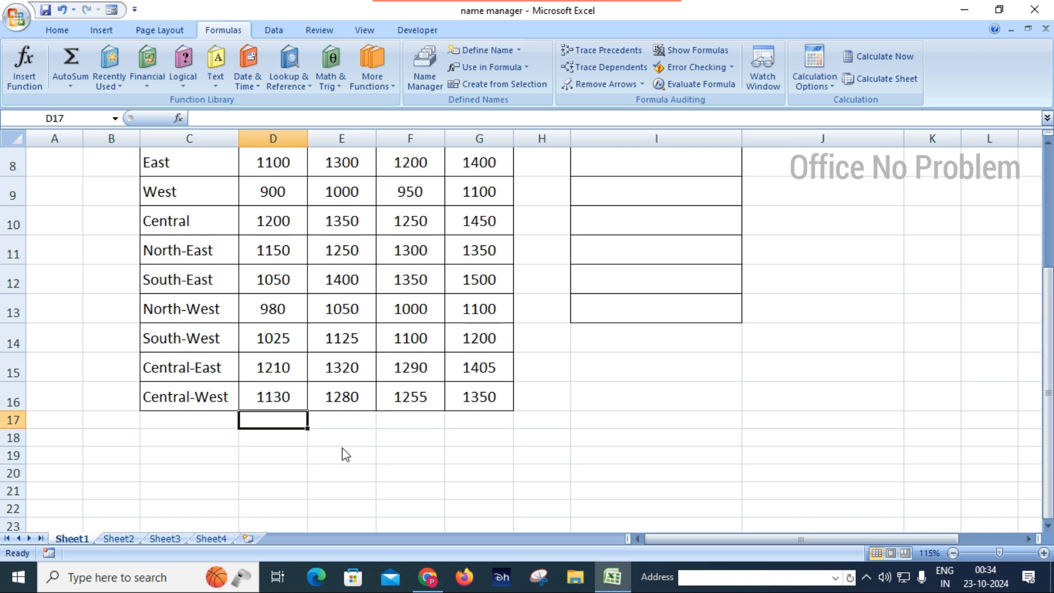
text(18000)
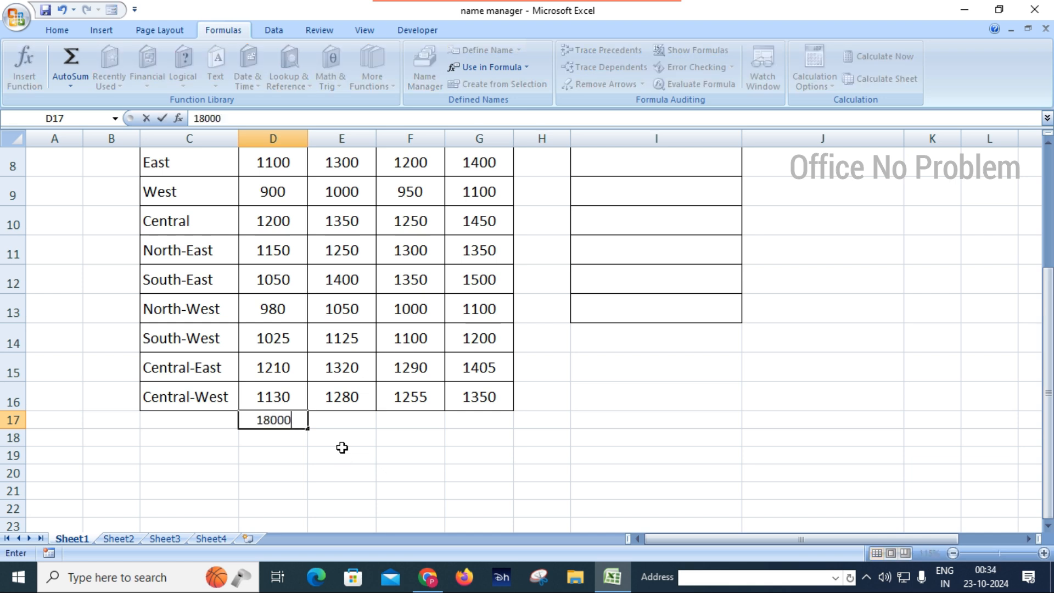
key(Return)
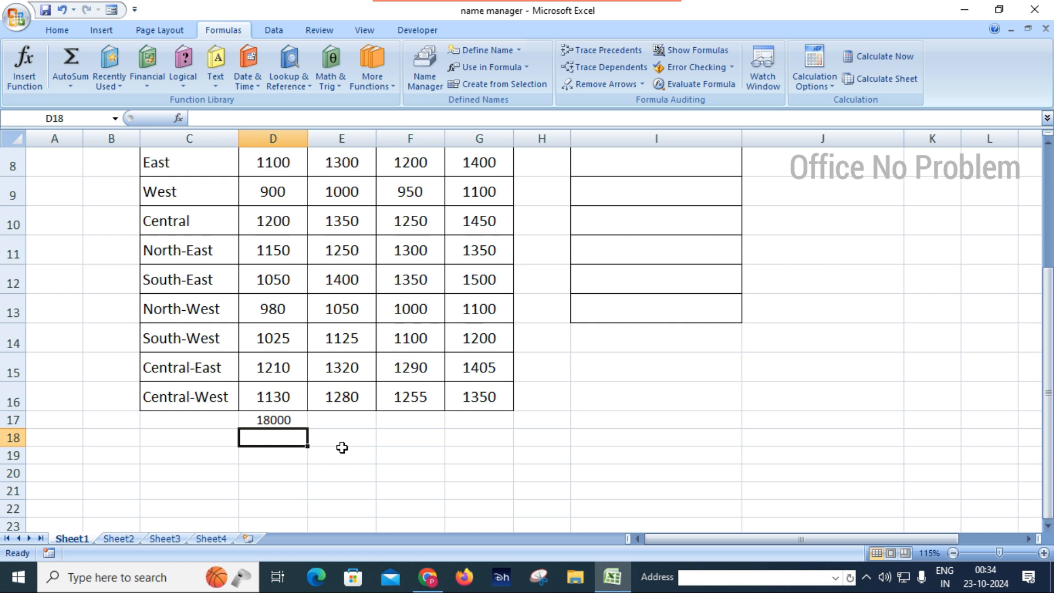
text(11300)
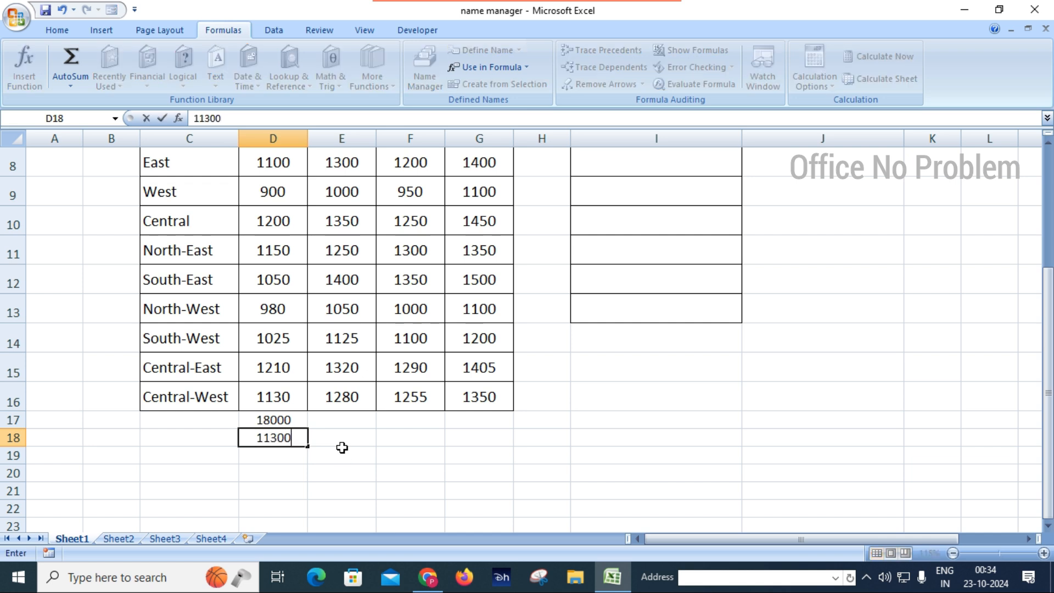
key(Return)
text(26000)
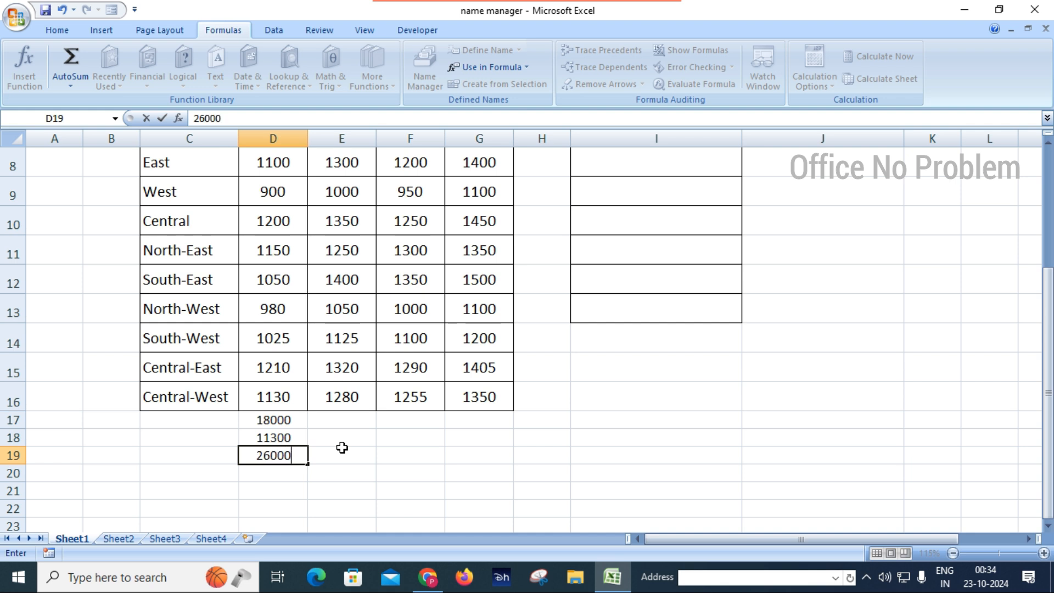
key(Return)
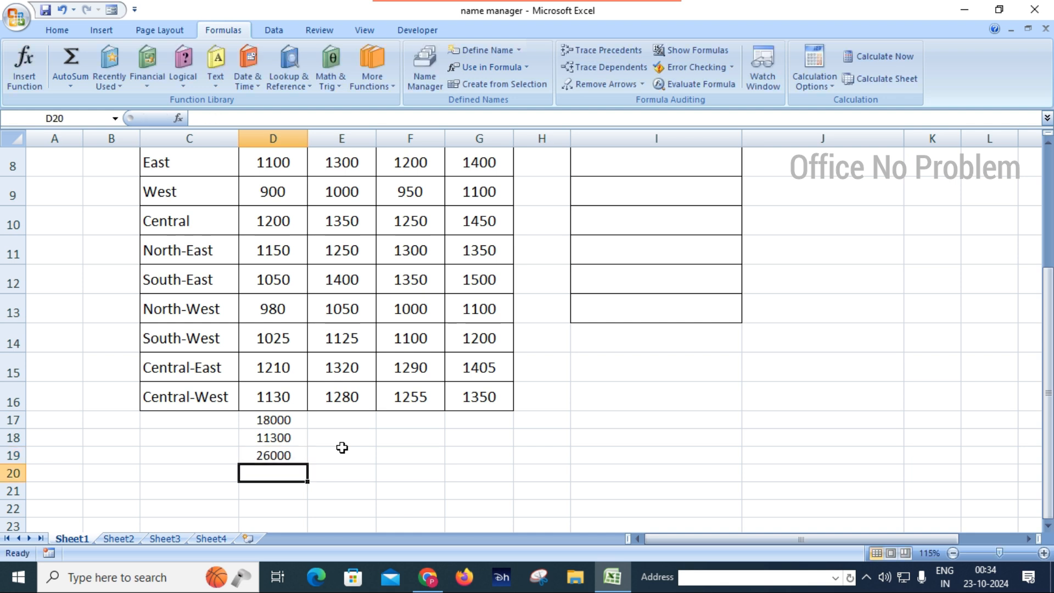
click(340, 447)
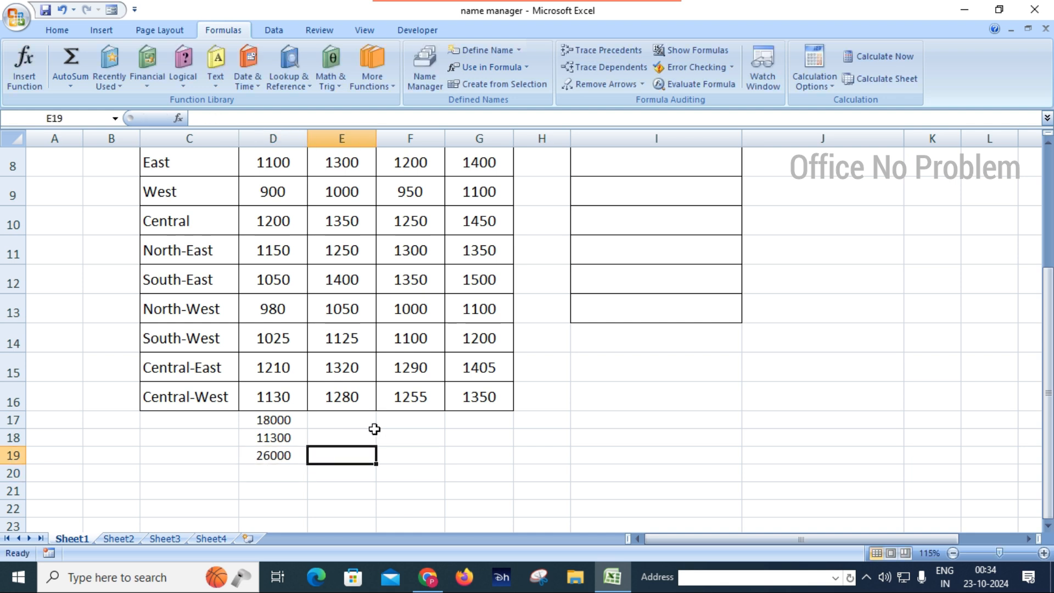
- Check the JAN total in I5 against the January cells D6 to D16 and the values added below them
scroll(374, 429, up, 3)
click(669, 237)
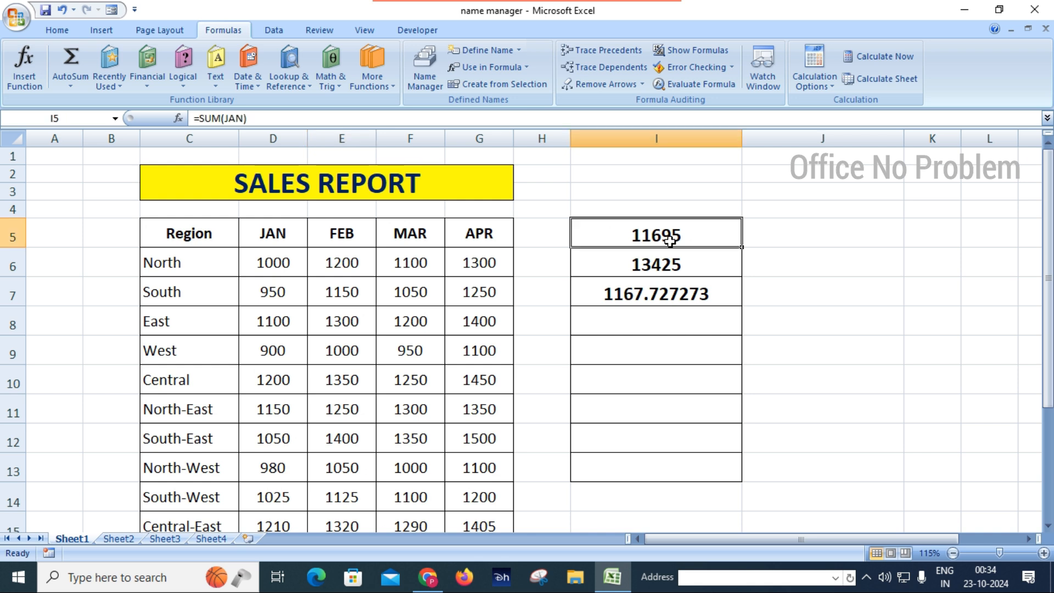
click(293, 263)
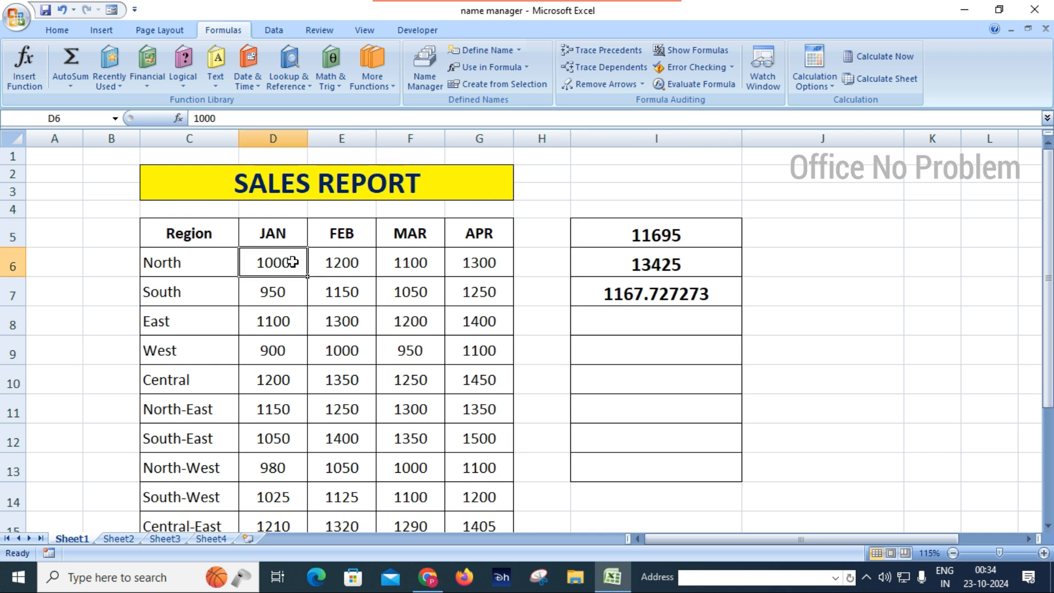
scroll(296, 313, down, 2)
scroll(296, 318, down, 2)
click(288, 255)
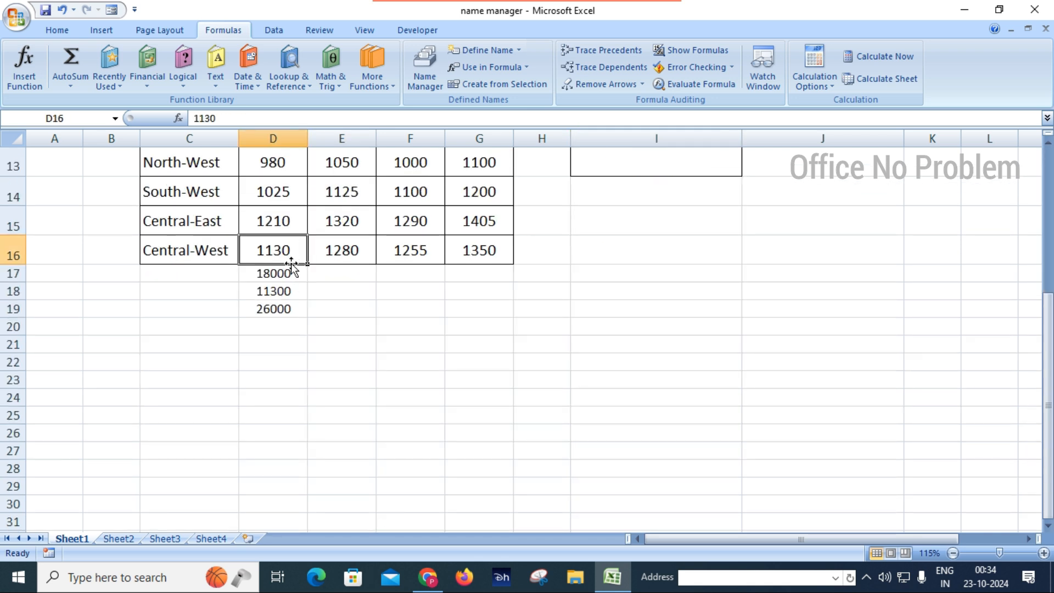
scroll(294, 309, up, 4)
click(289, 265)
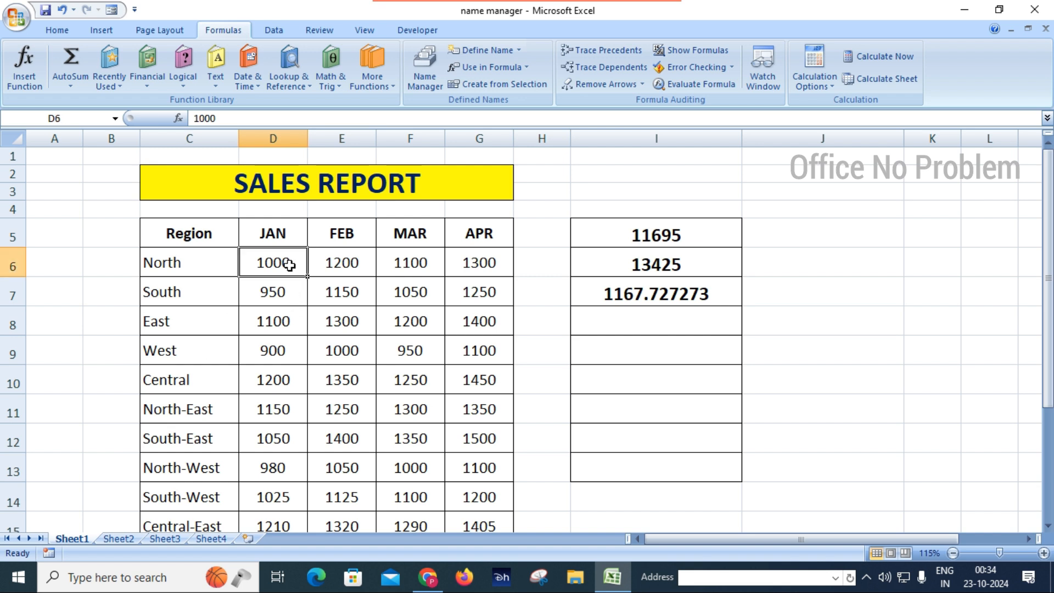
scroll(293, 272, down, 2)
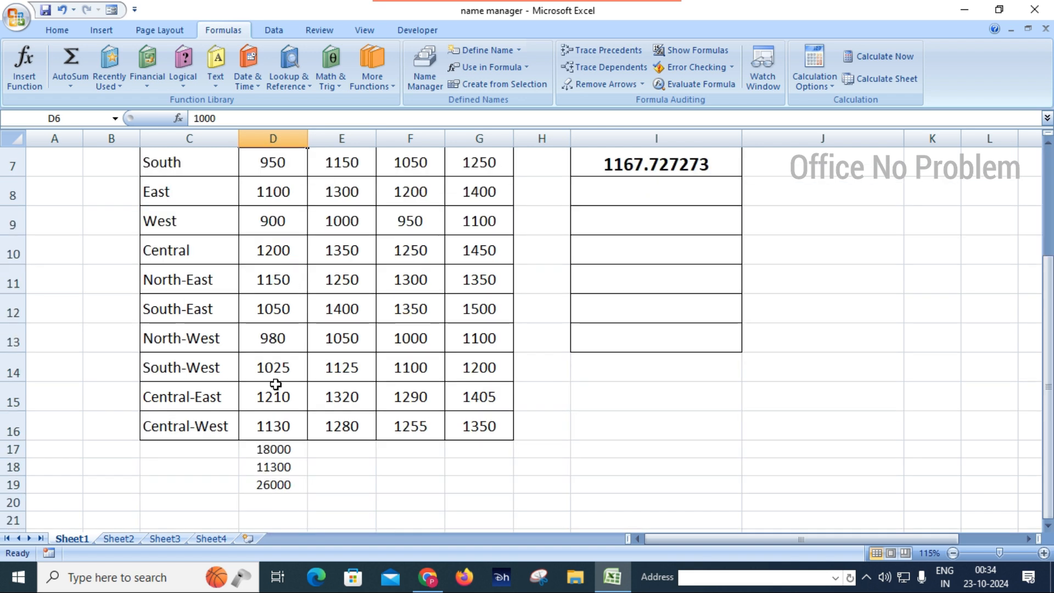
click(274, 426)
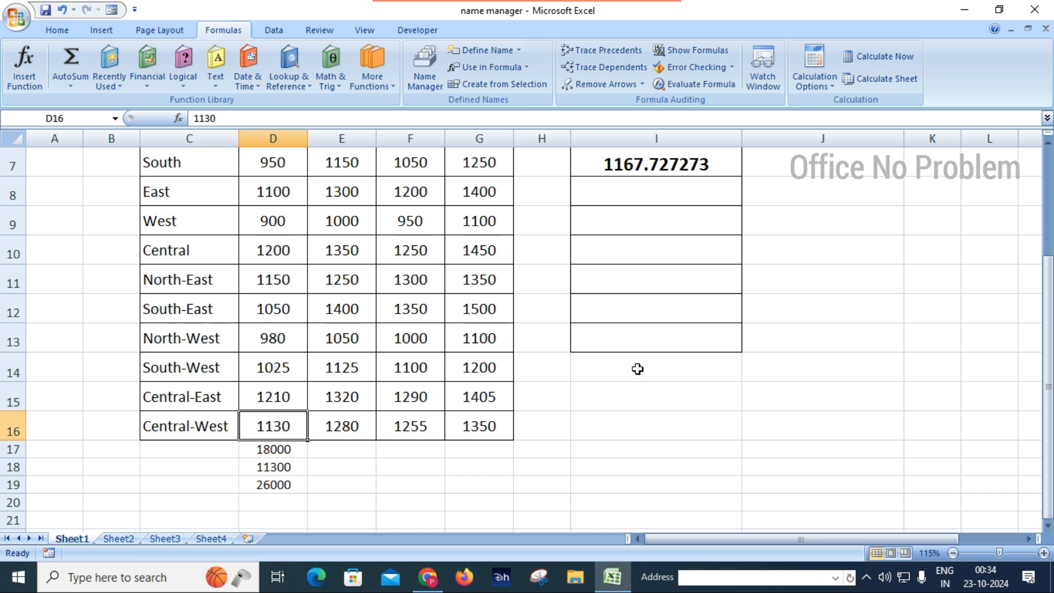
click(293, 452)
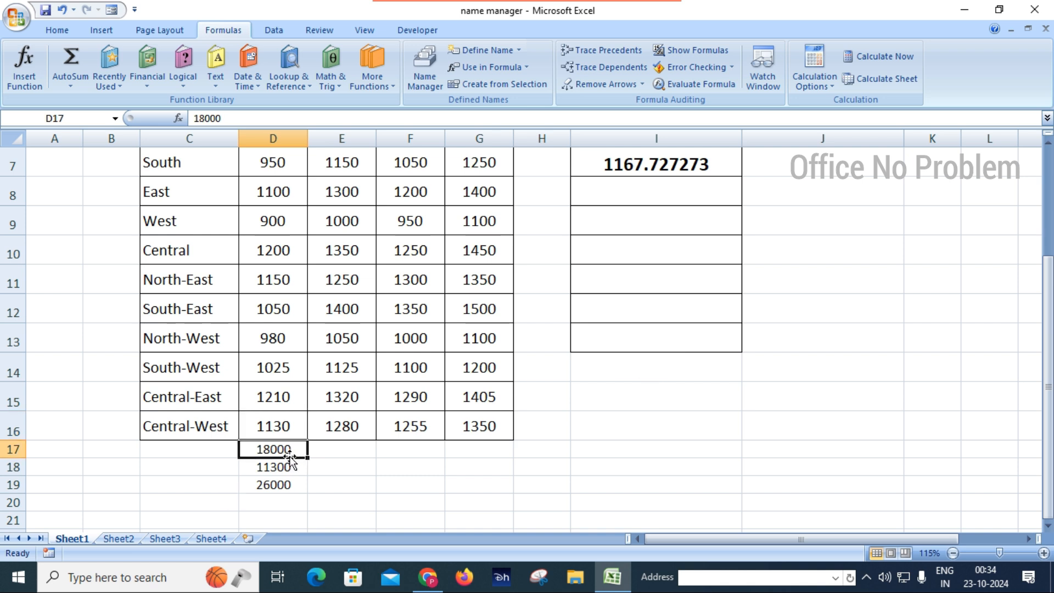
scroll(290, 490, down, 1)
scroll(291, 479, up, 3)
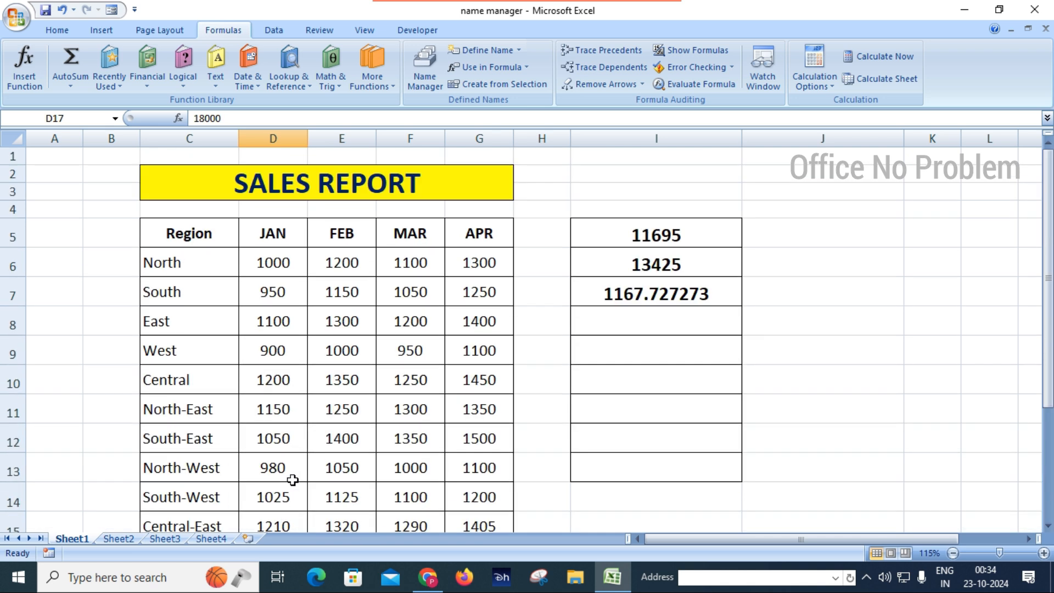
- Extend the name JAN in the Name Manager to refer to =Sheet1!$D$5:$D$19, and leave the Name Manager
click(426, 86)
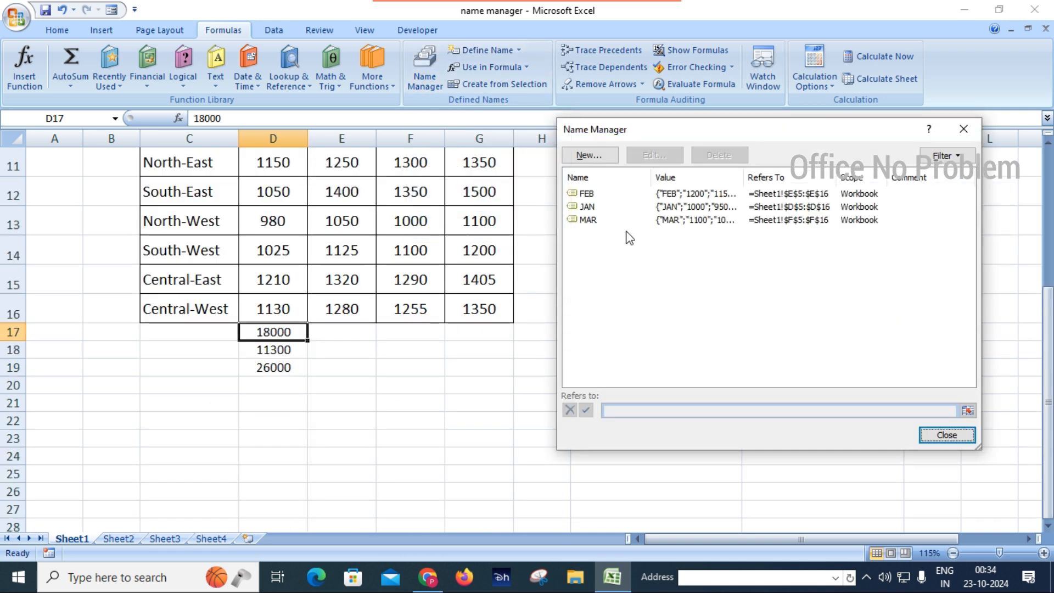
click(587, 207)
click(653, 156)
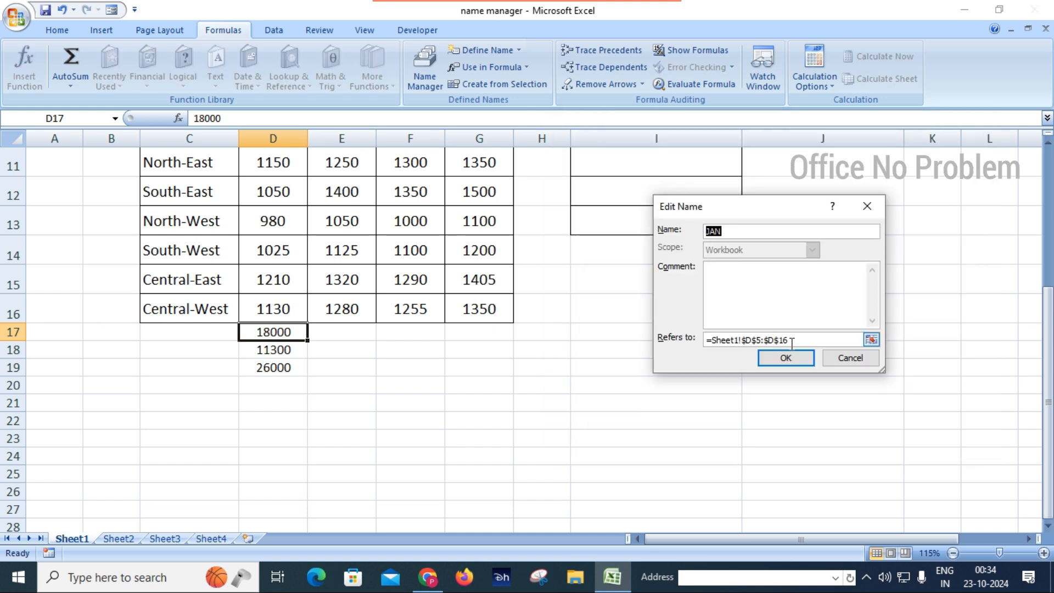
click(800, 339)
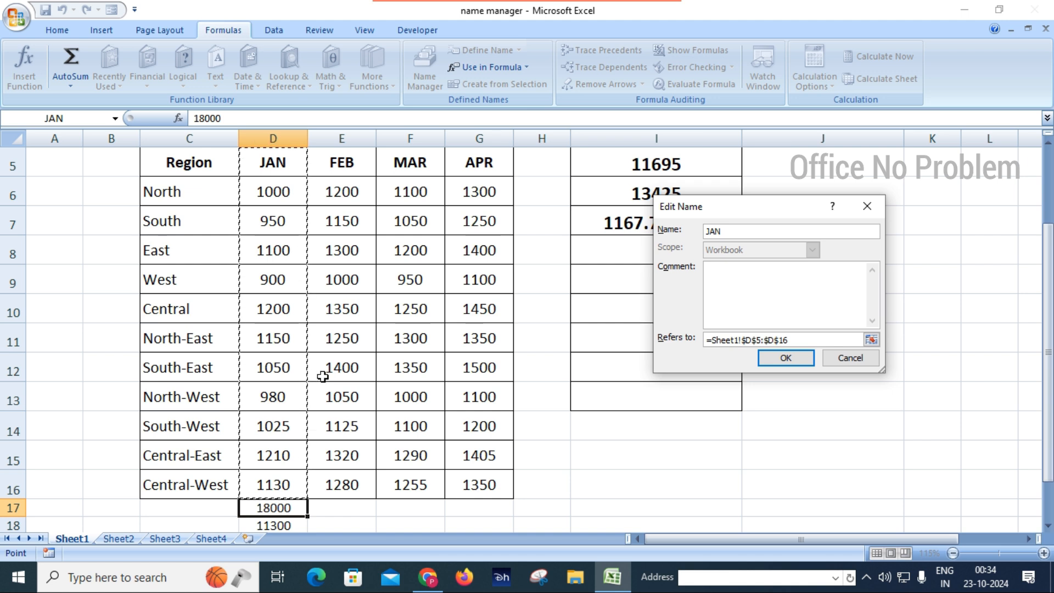
scroll(309, 467, down, 1)
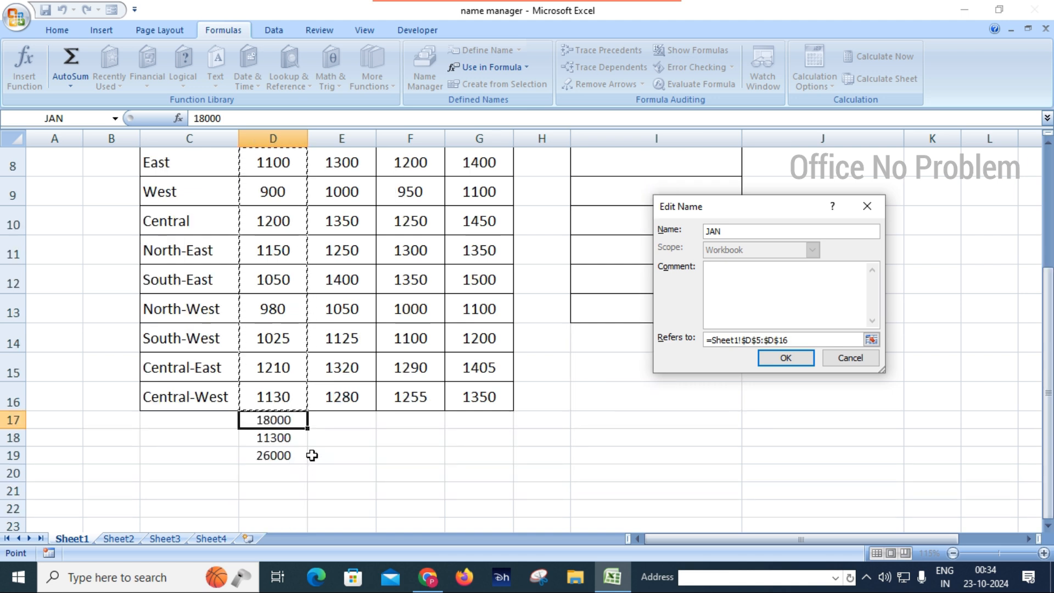
key(shift+Down)
key(shift+Down)
key(shift+Down)
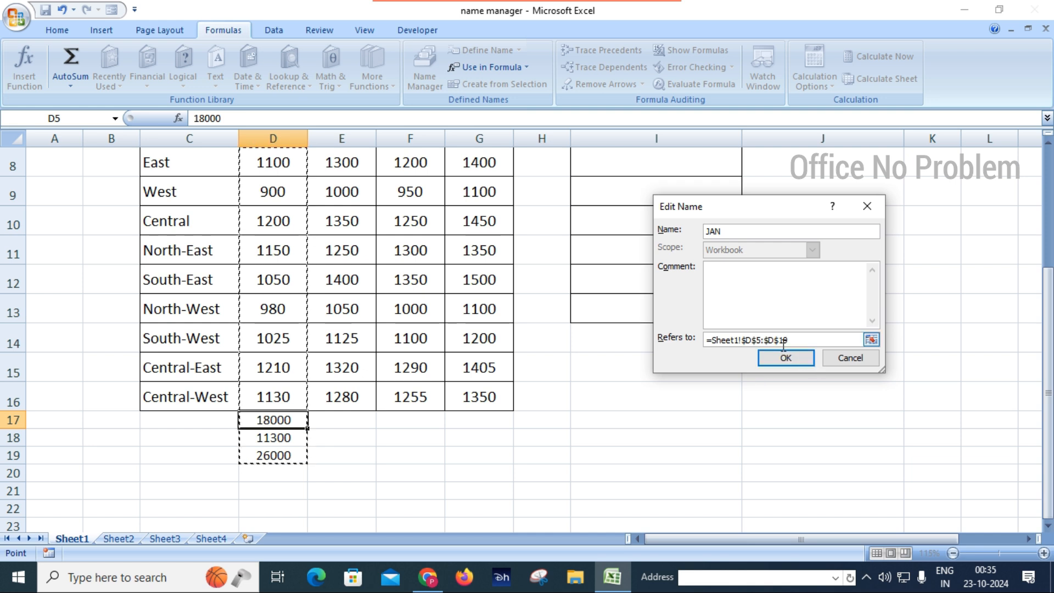
click(791, 360)
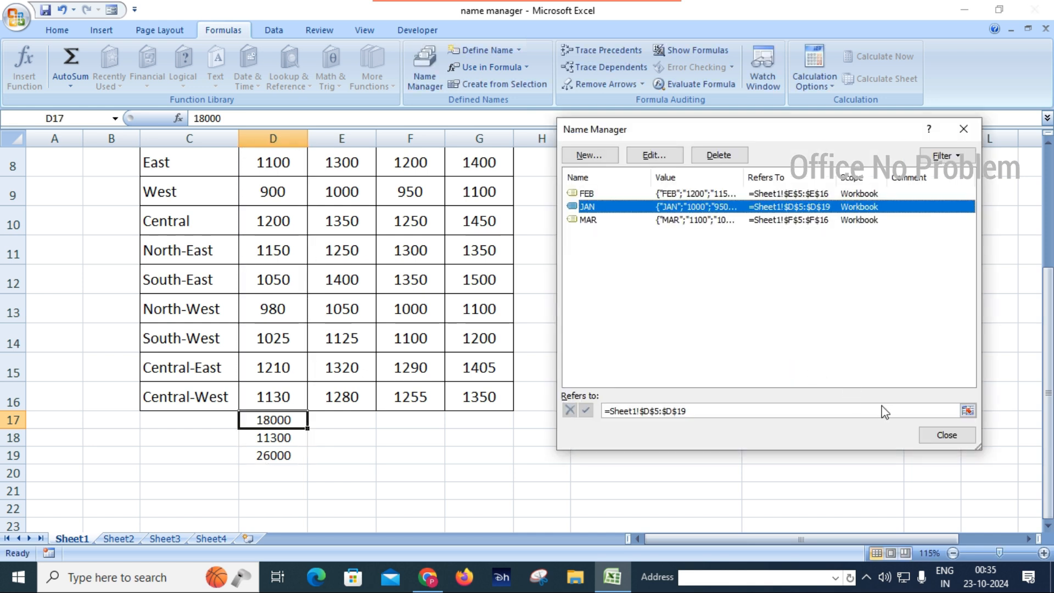
click(940, 433)
- Check the JAN total in I5 and the matching SUM(JAN) formula in cell L6 of Sheet4
scroll(817, 381, up, 2)
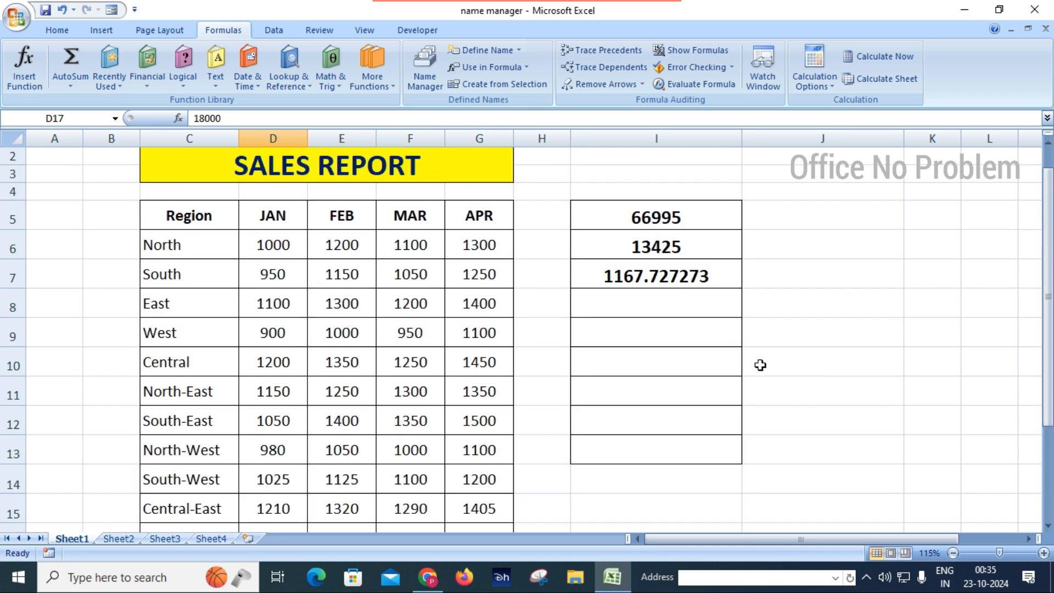
click(670, 224)
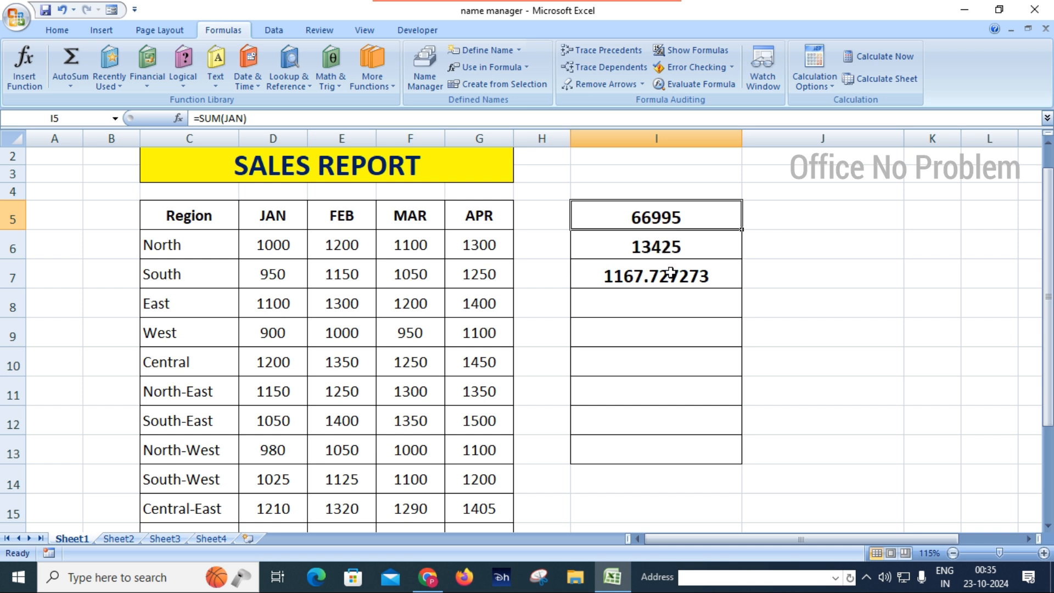
click(218, 539)
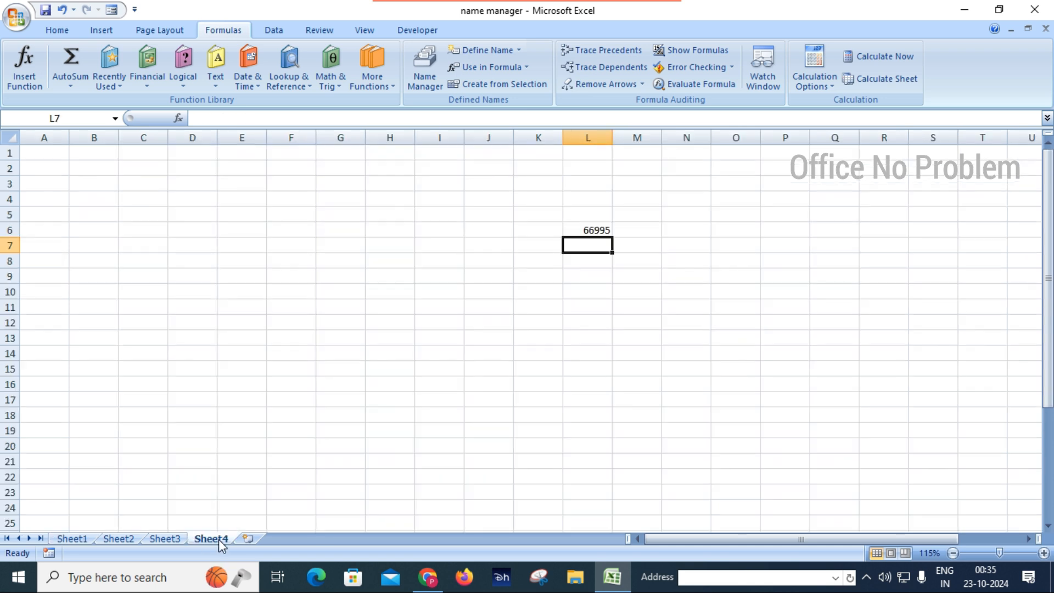
click(587, 230)
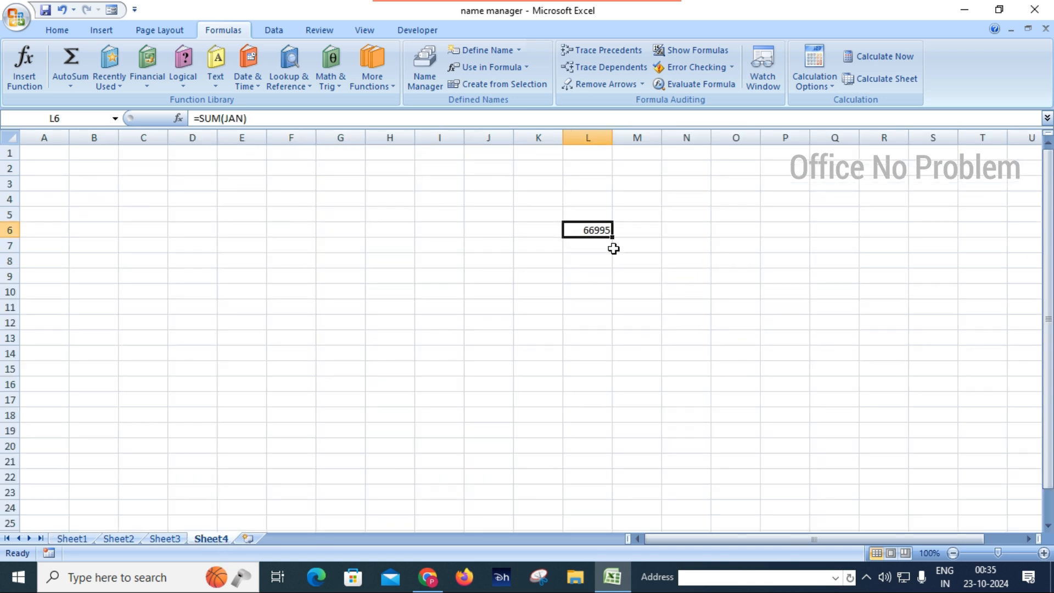
- Enlarge the font of the JAN total in Sheet4 cell L6 to size 20
click(58, 30)
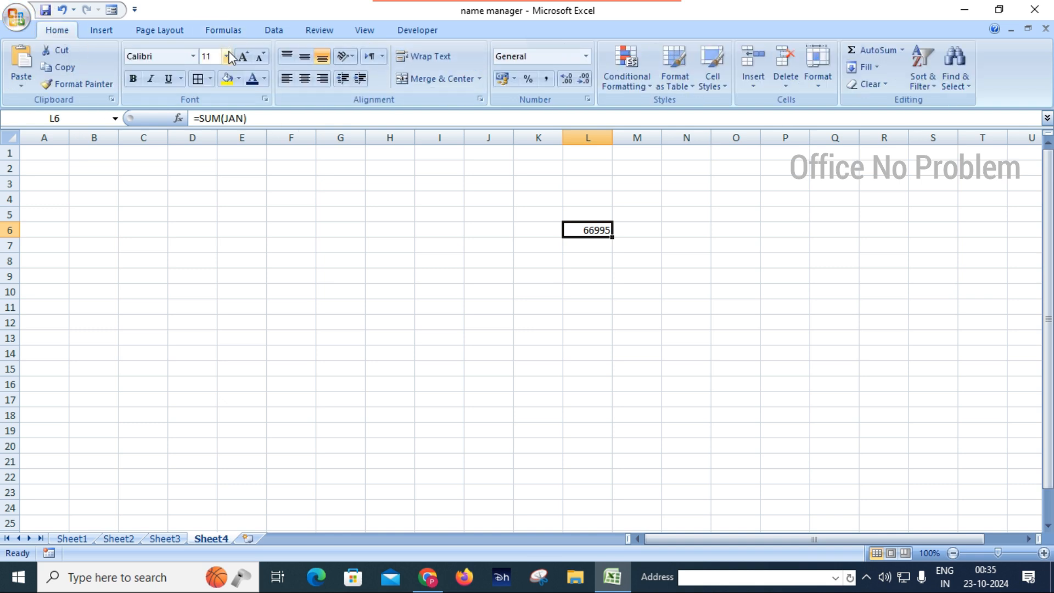
click(243, 57)
click(243, 56)
click(243, 57)
click(243, 57)
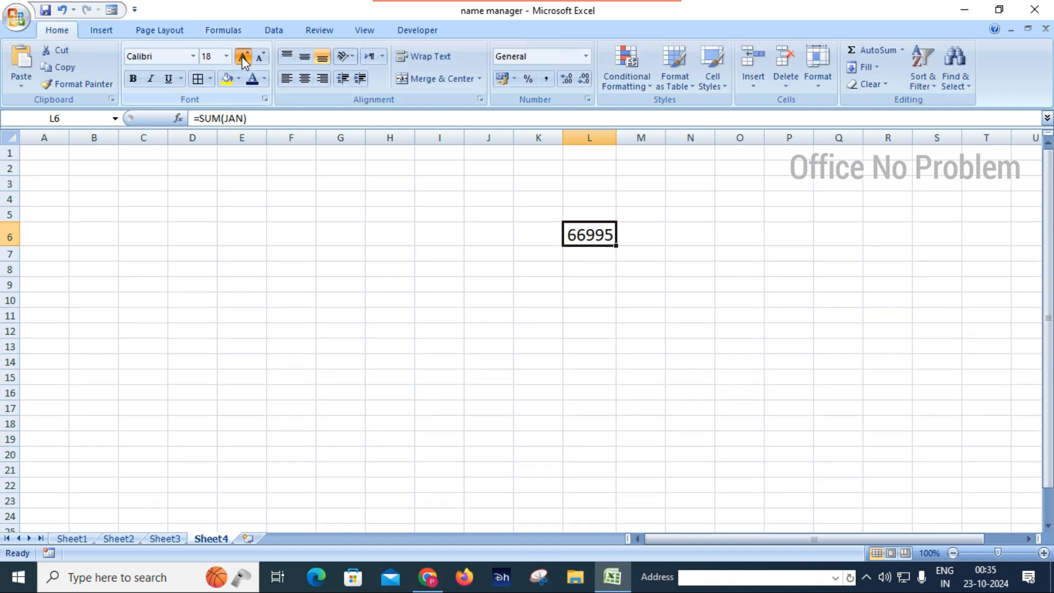
click(243, 57)
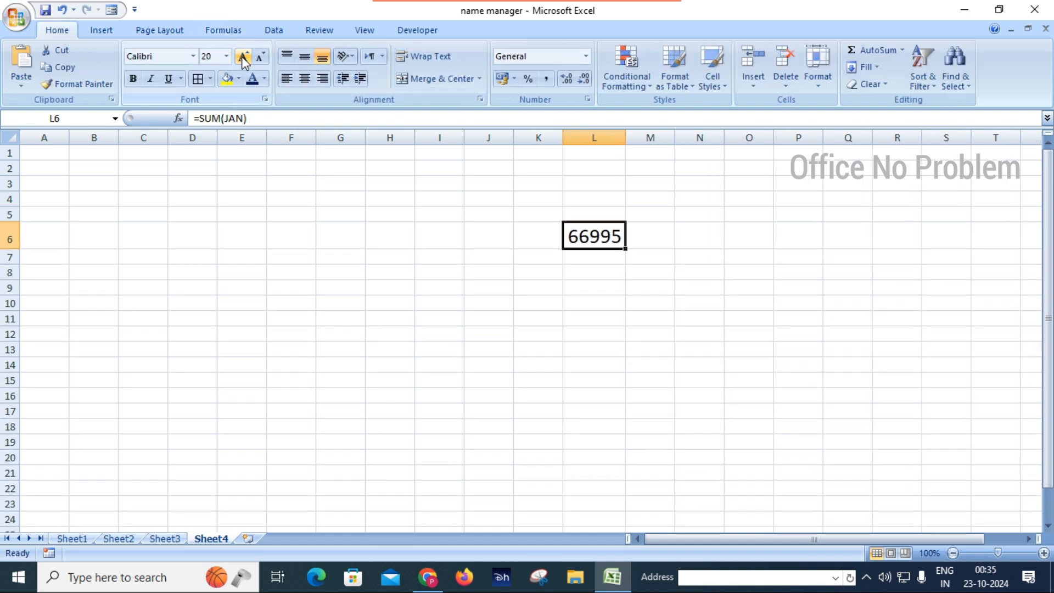
- Clear the value 26000 from cell D19 below the January column on Sheet1
click(71, 538)
scroll(256, 429, down, 3)
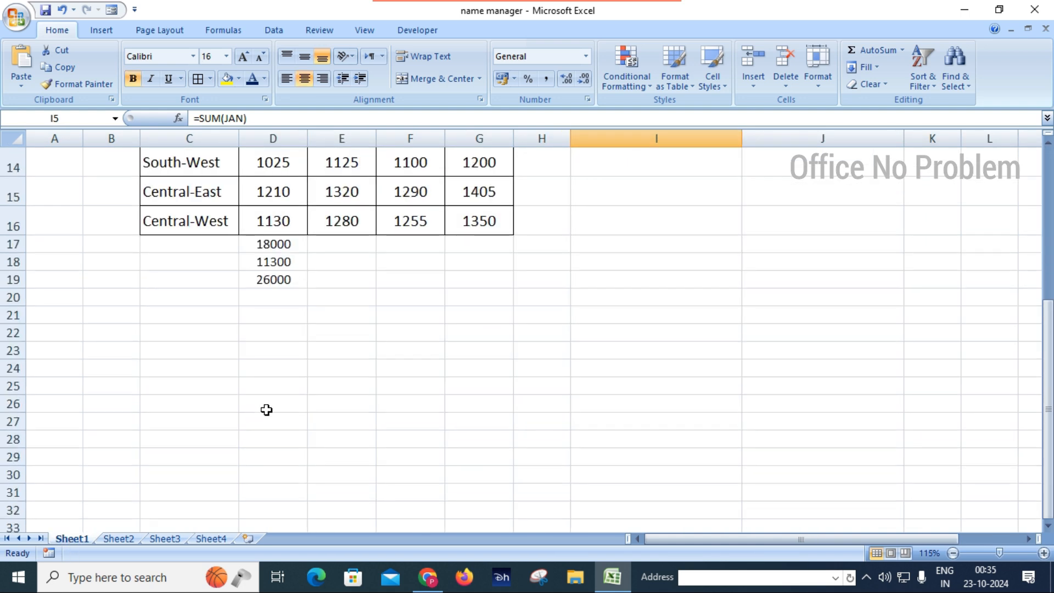
click(280, 278)
key(Delete)
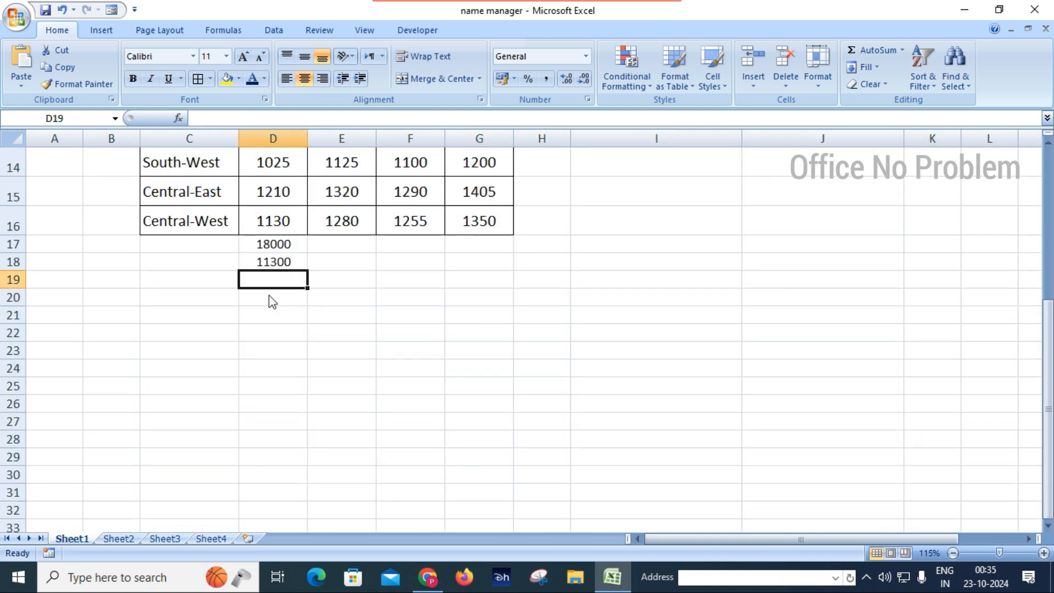
- Compare the JAN totals in I5 and Sheet4's L6 with the direct-reference sums in H5 and K6 of Sheet3
scroll(472, 357, up, 1)
scroll(479, 345, up, 4)
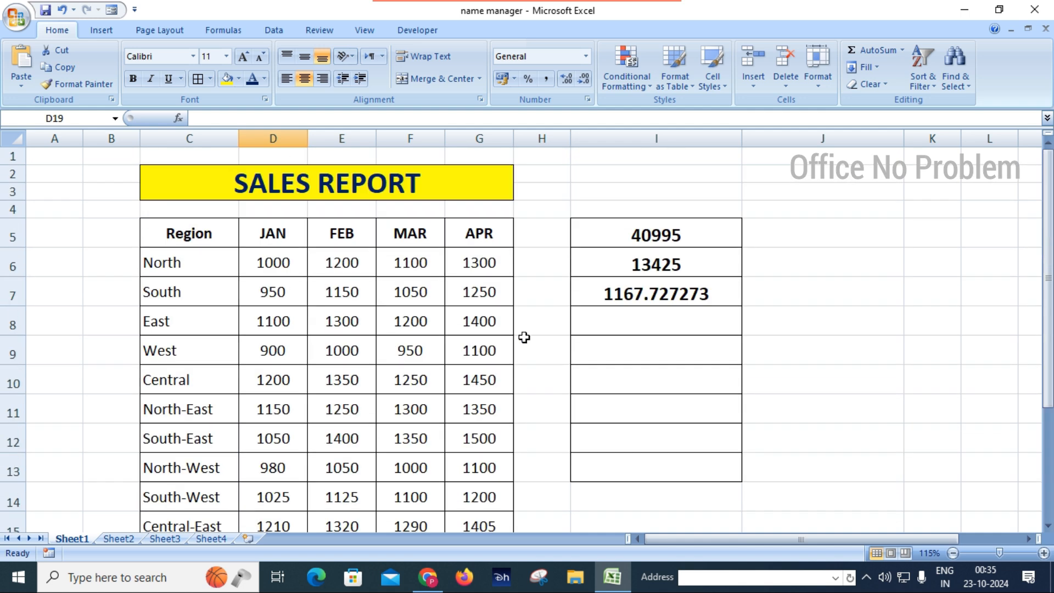
click(677, 237)
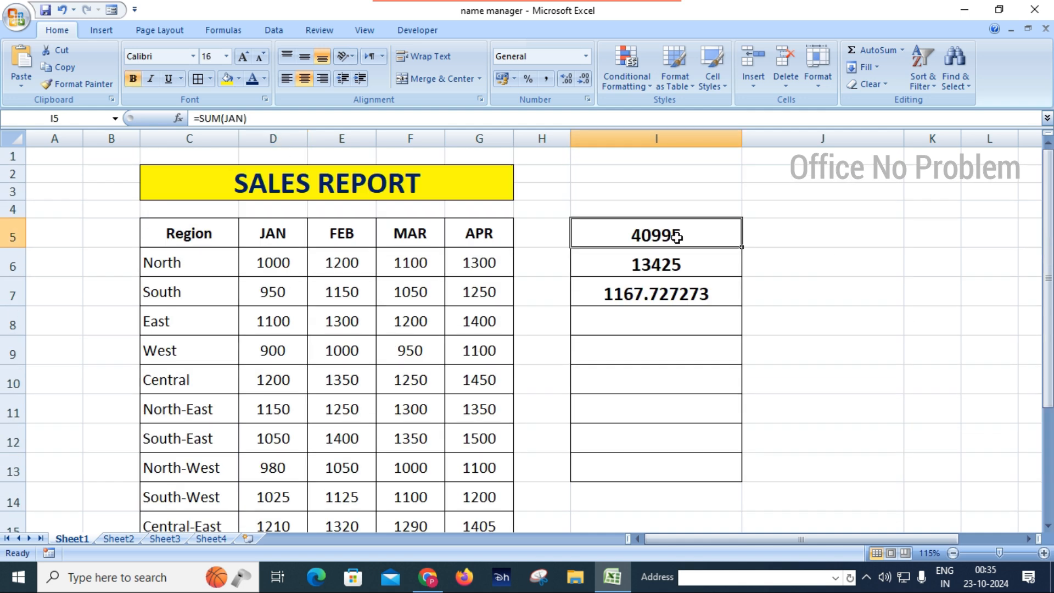
click(211, 538)
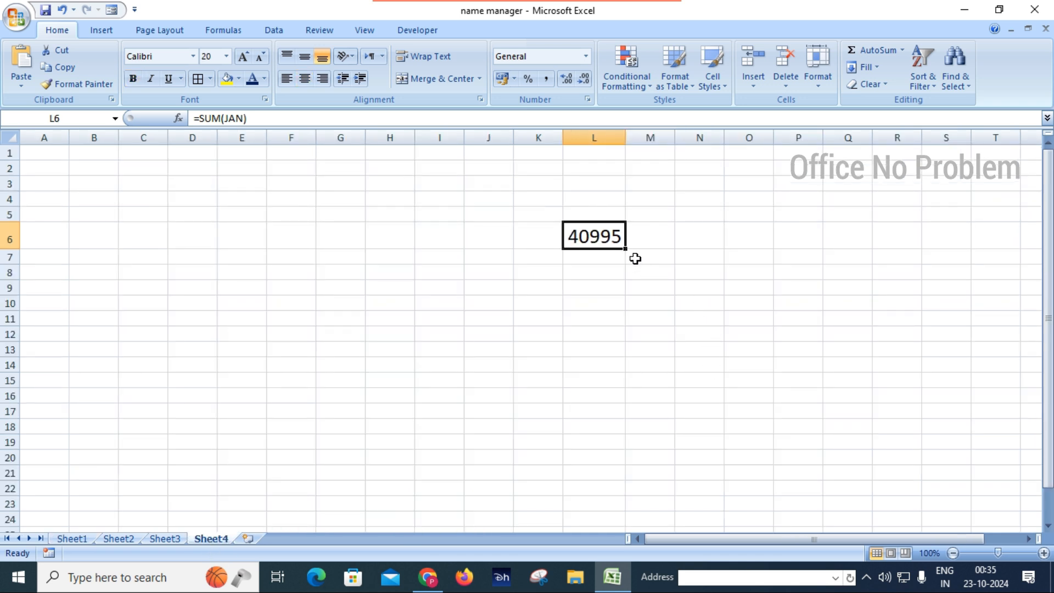
click(166, 539)
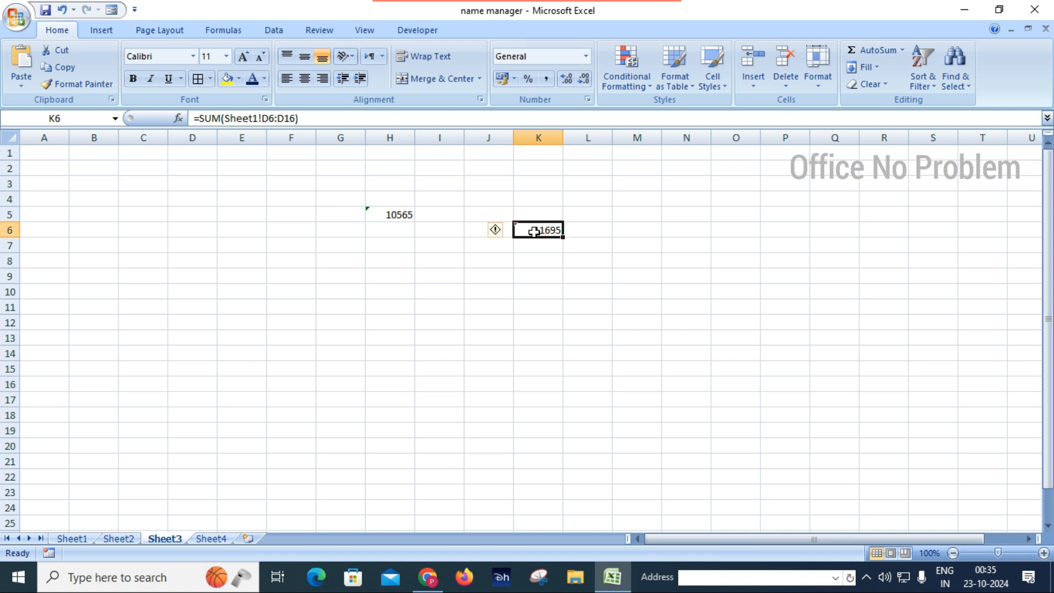
click(403, 215)
click(538, 231)
click(210, 538)
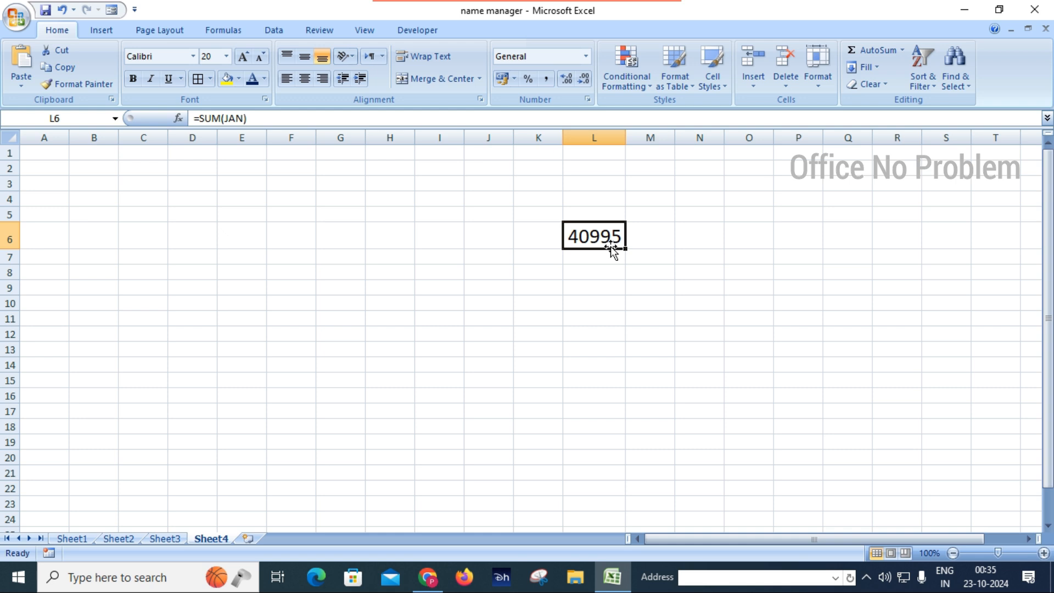
click(77, 540)
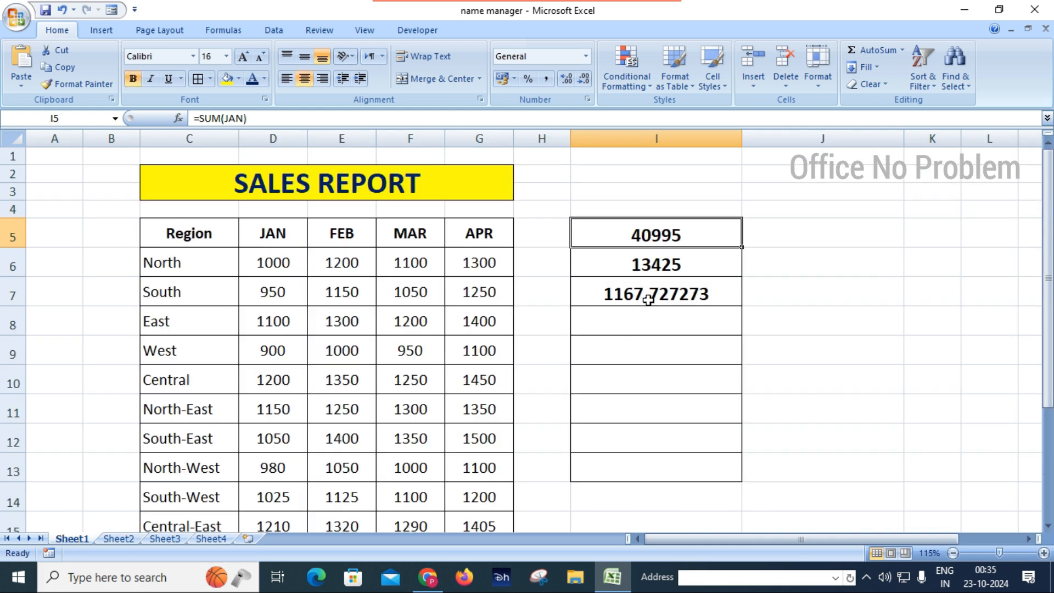
- Review the JAN, FEB, MAR and APR columns one by one, each from its header in row 5 to row 16
click(225, 28)
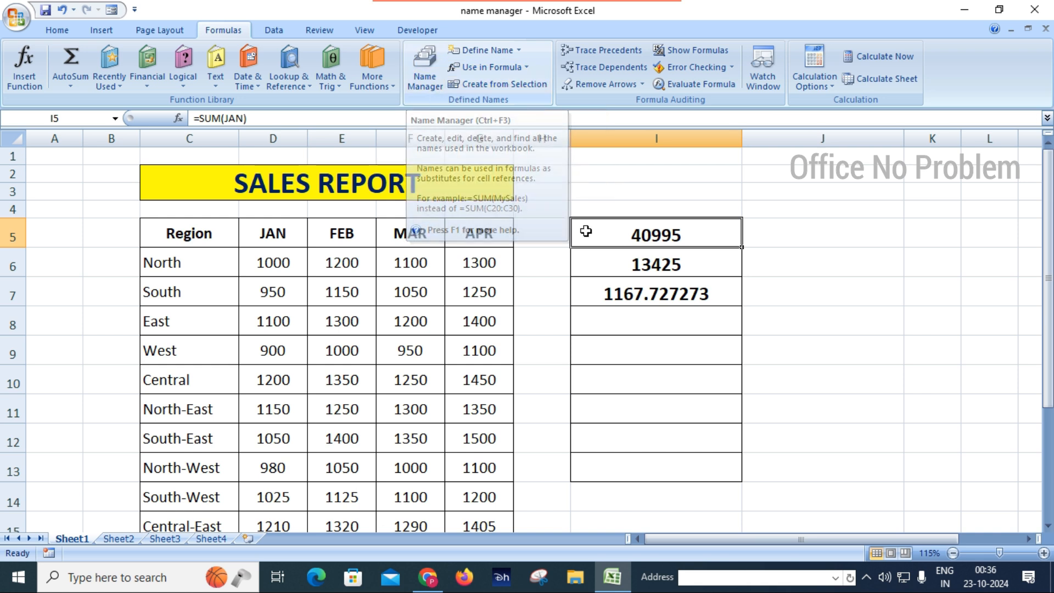
click(686, 329)
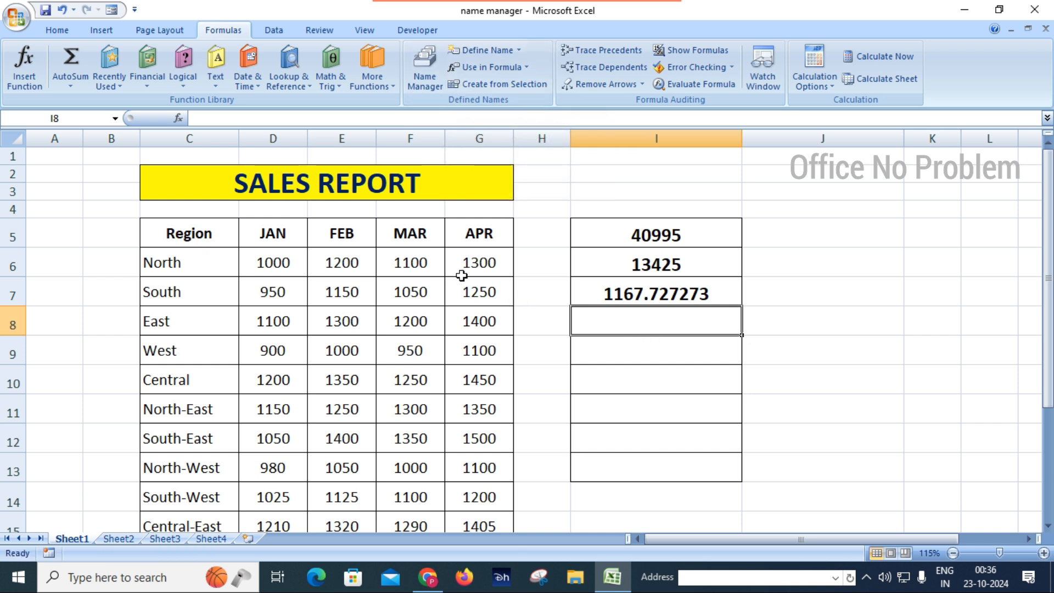
drag(275, 234, 287, 442)
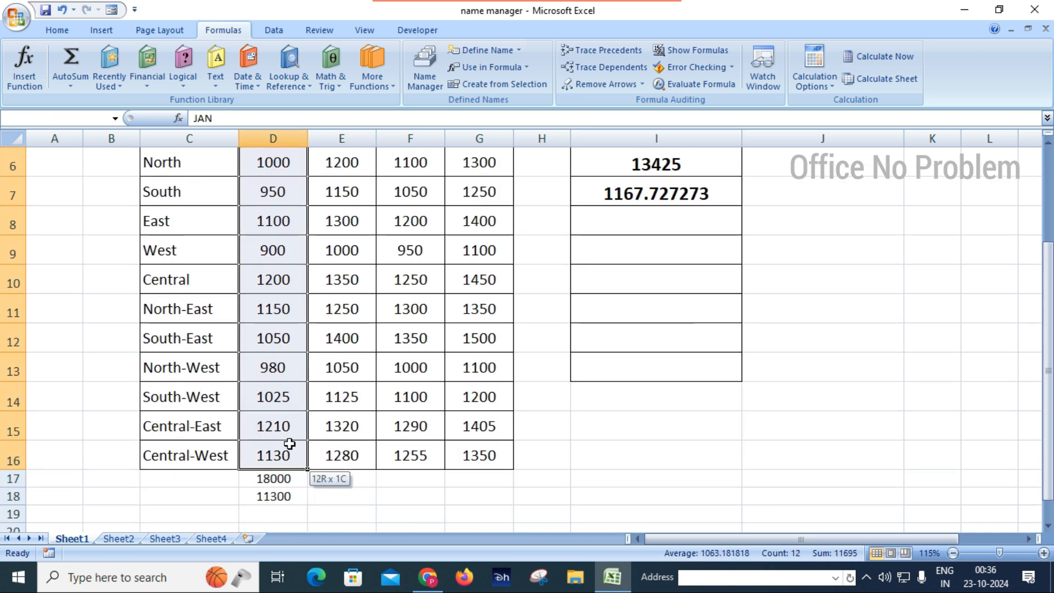
scroll(336, 426, up, 2)
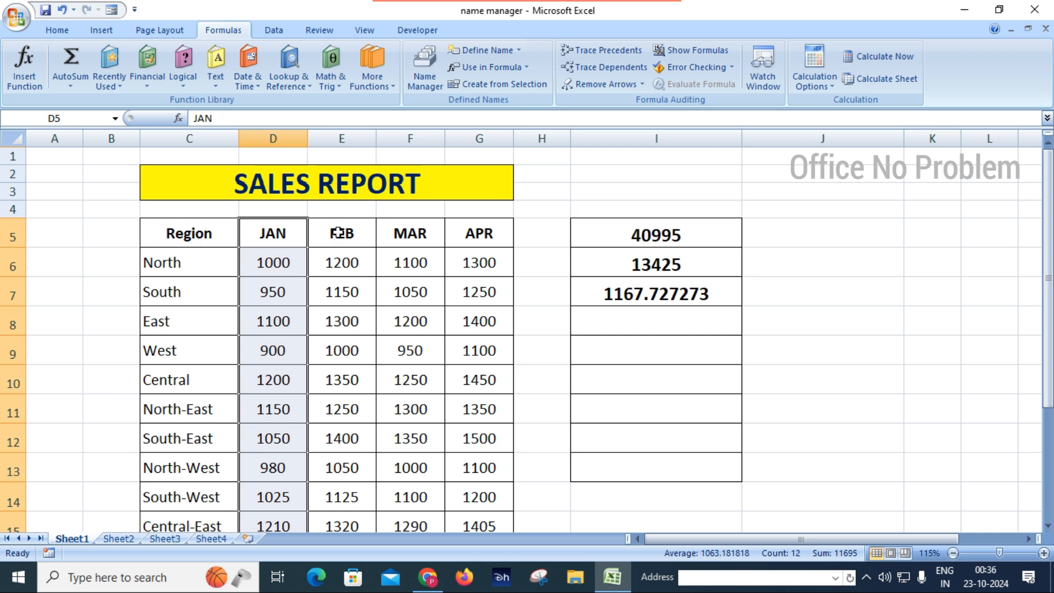
drag(338, 230, 371, 461)
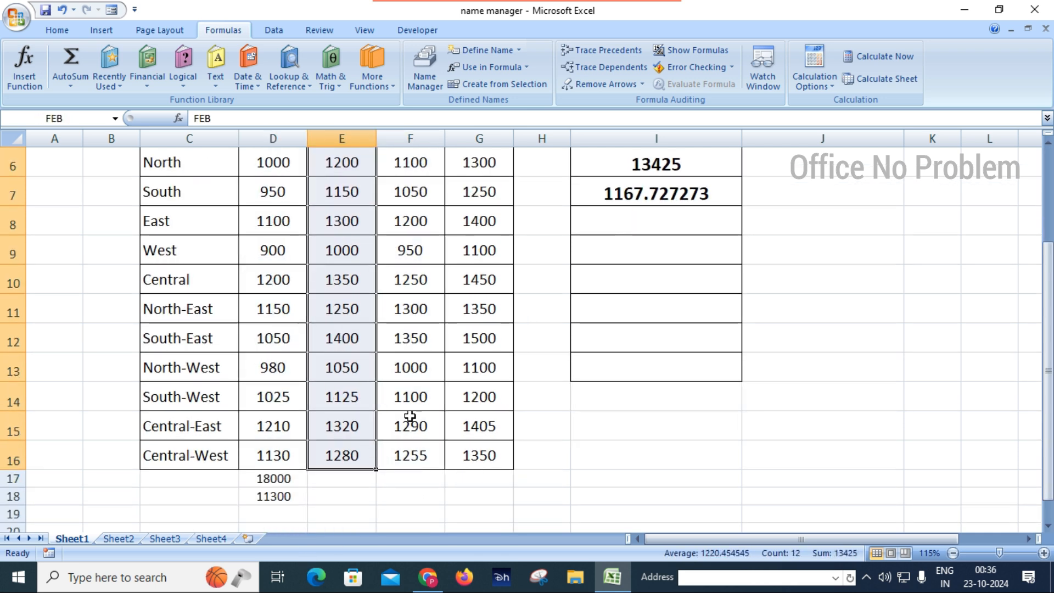
scroll(470, 419, up, 2)
drag(412, 233, 401, 495)
scroll(474, 405, up, 2)
drag(489, 236, 477, 472)
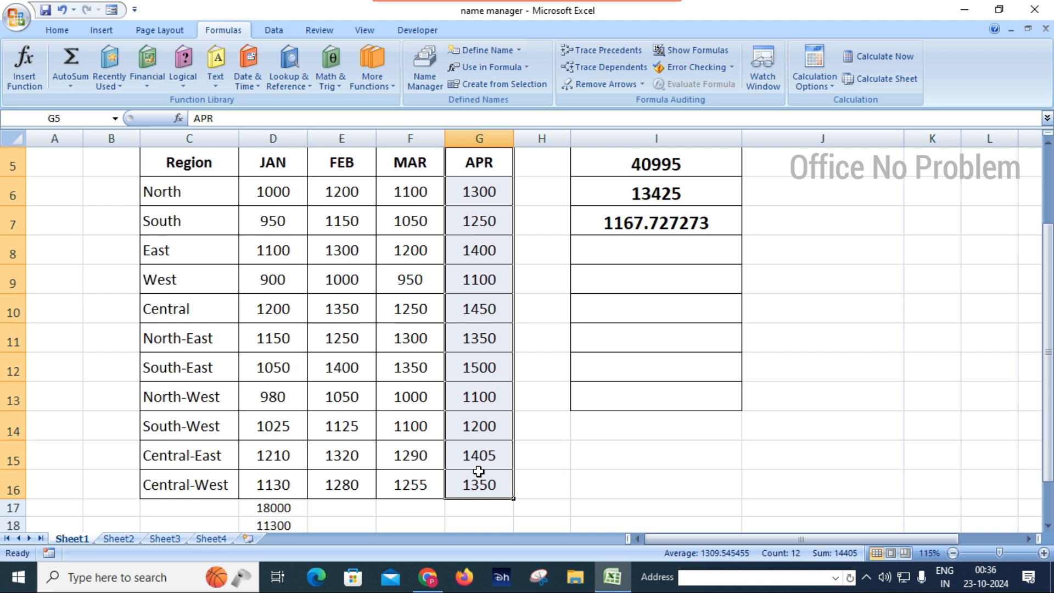
click(637, 453)
scroll(659, 395, up, 2)
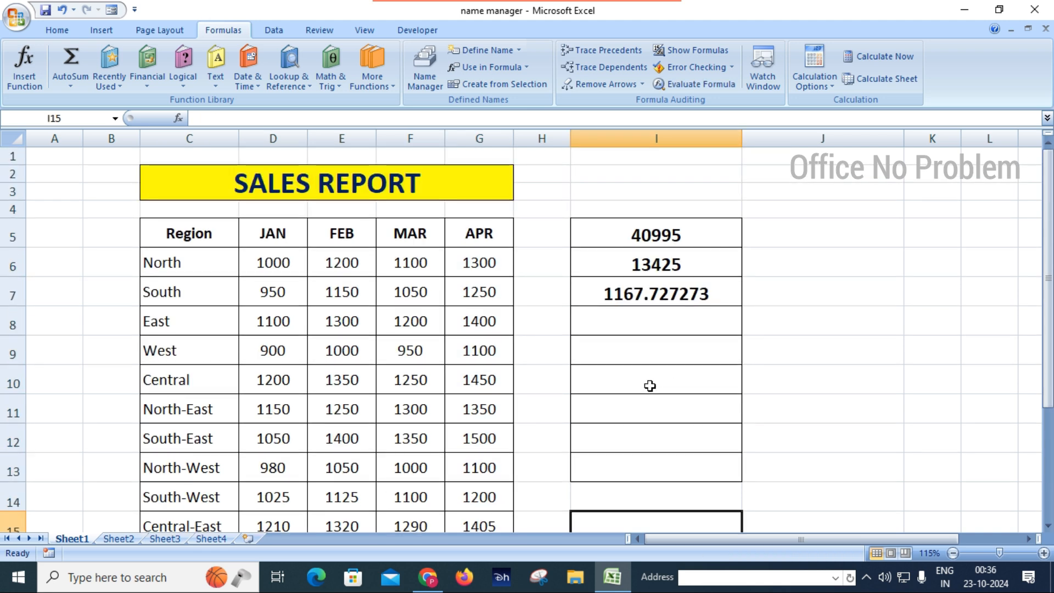
- Clear the three named-range formula results in I5:I7
drag(663, 235, 656, 282)
click(657, 283)
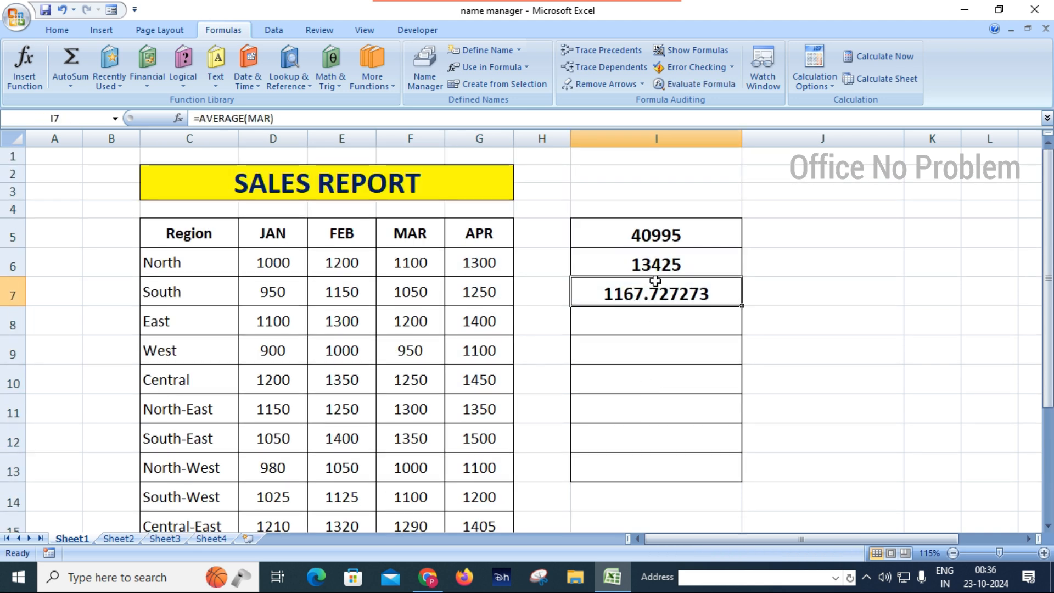
drag(663, 233, 663, 289)
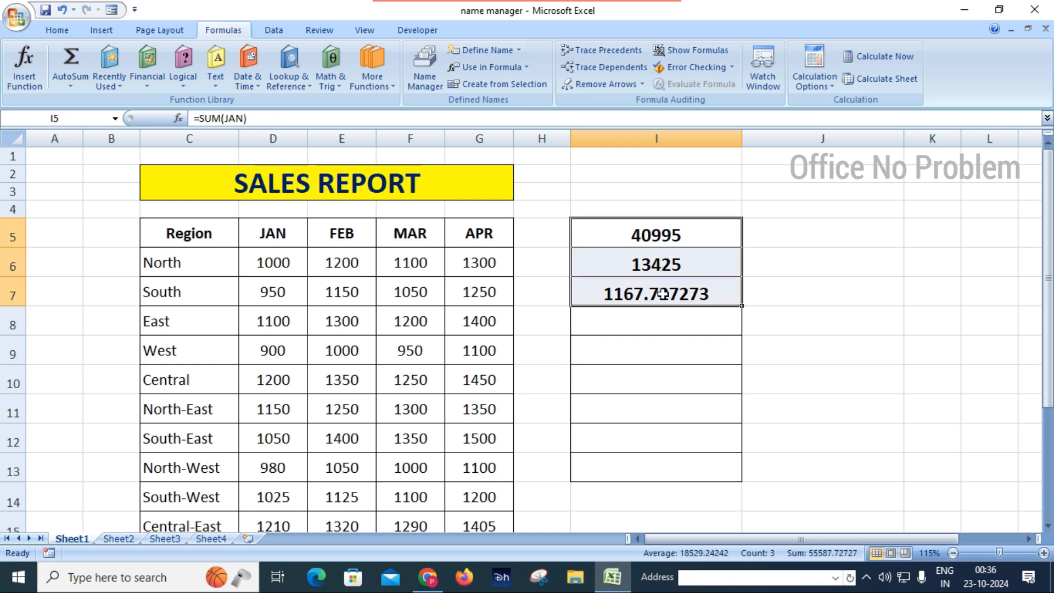
key(Delete)
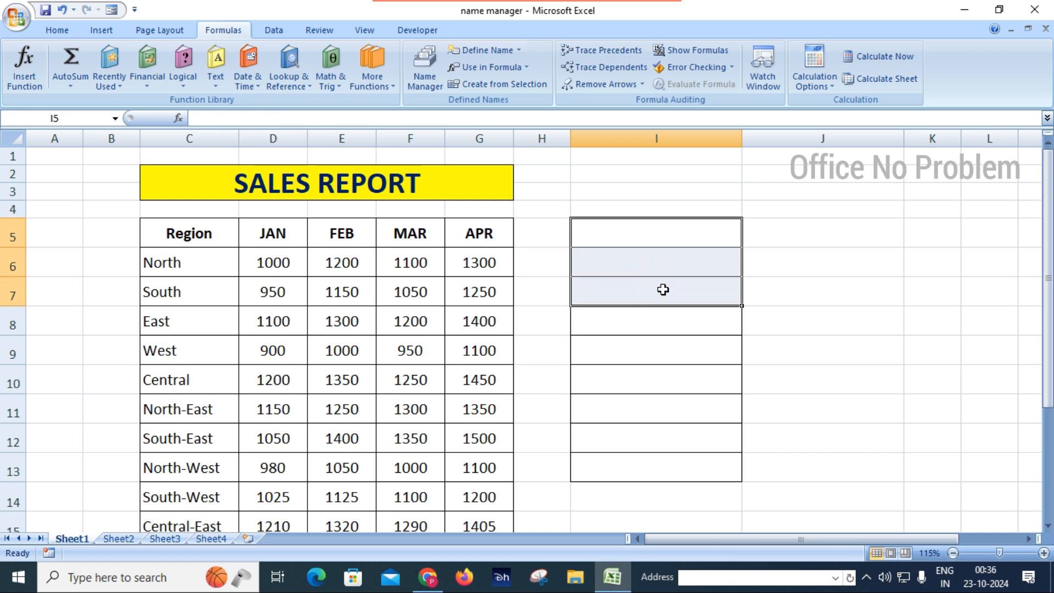
click(659, 357)
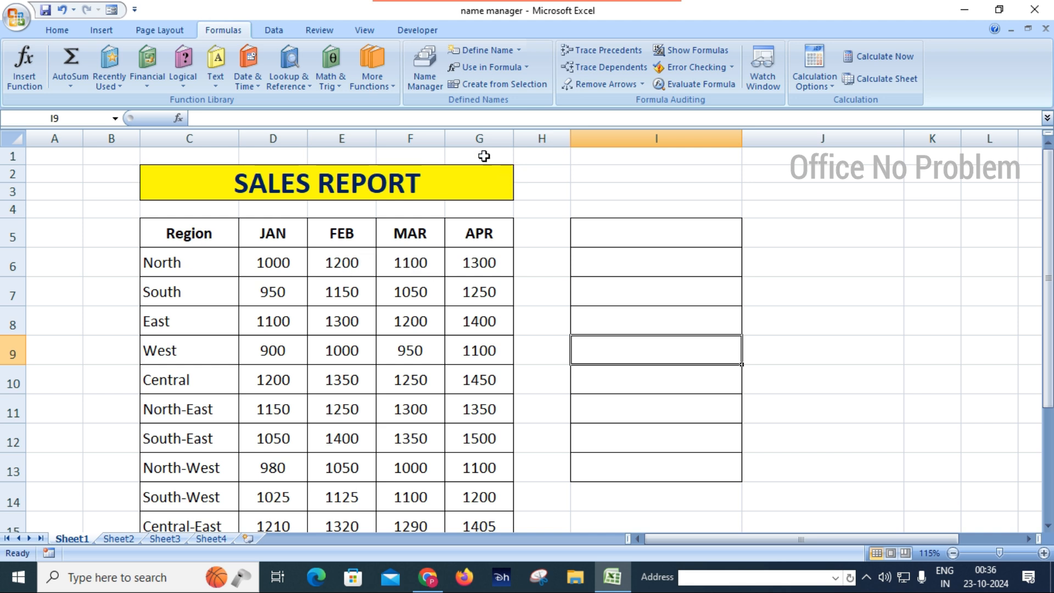
- Clear the extra values 18000 and 11300 from D17:D18 below the January column
scroll(469, 216, down, 6)
scroll(338, 299, up, 3)
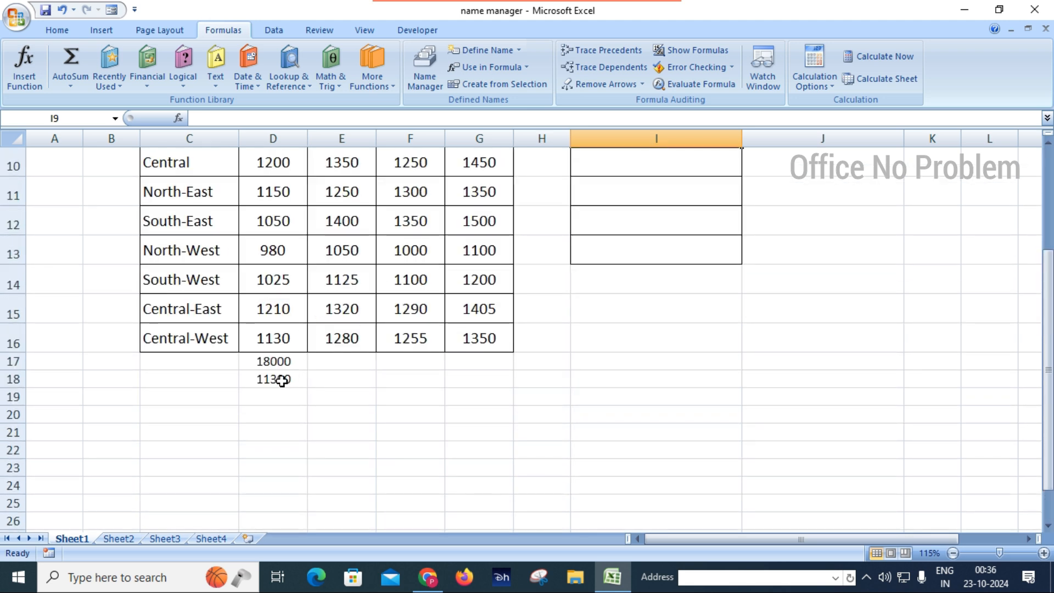
drag(277, 363, 280, 376)
key(Delete)
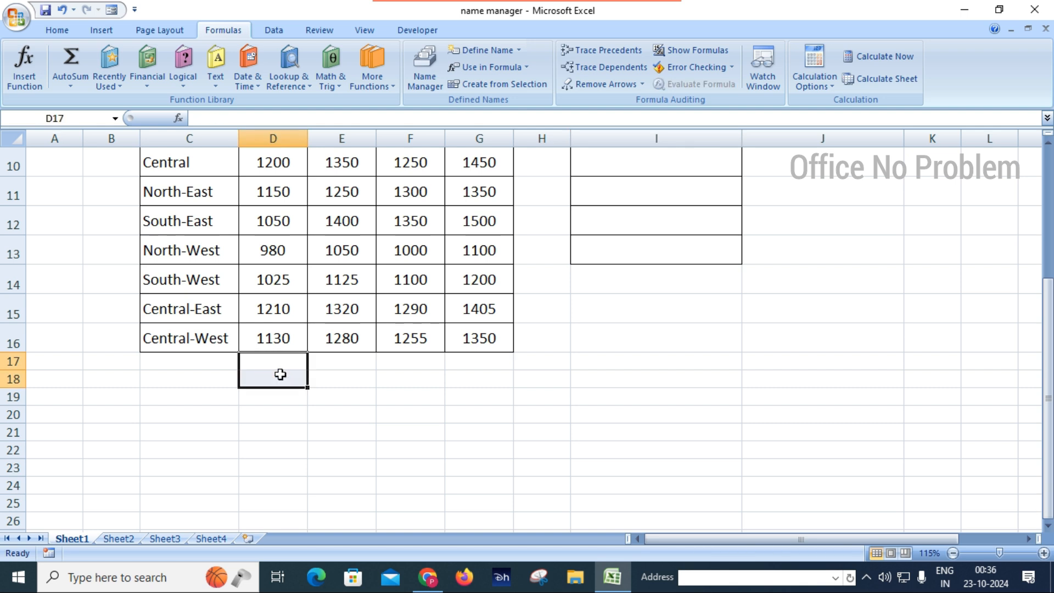
scroll(424, 364, up, 3)
click(609, 284)
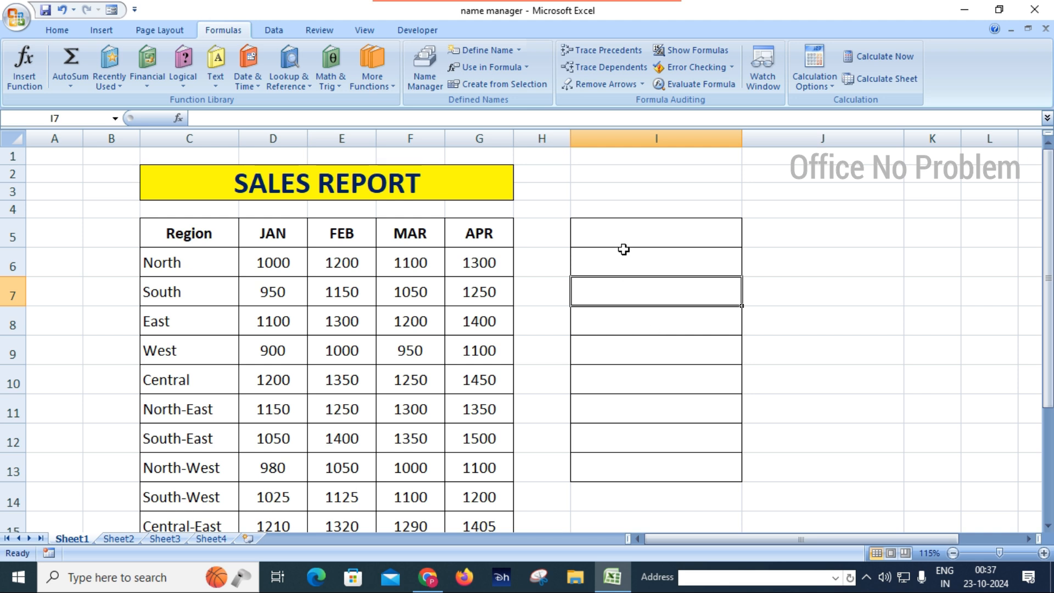
- Delete the defined names FEB, JAN and MAR from the workbook with the Name Manager
click(438, 91)
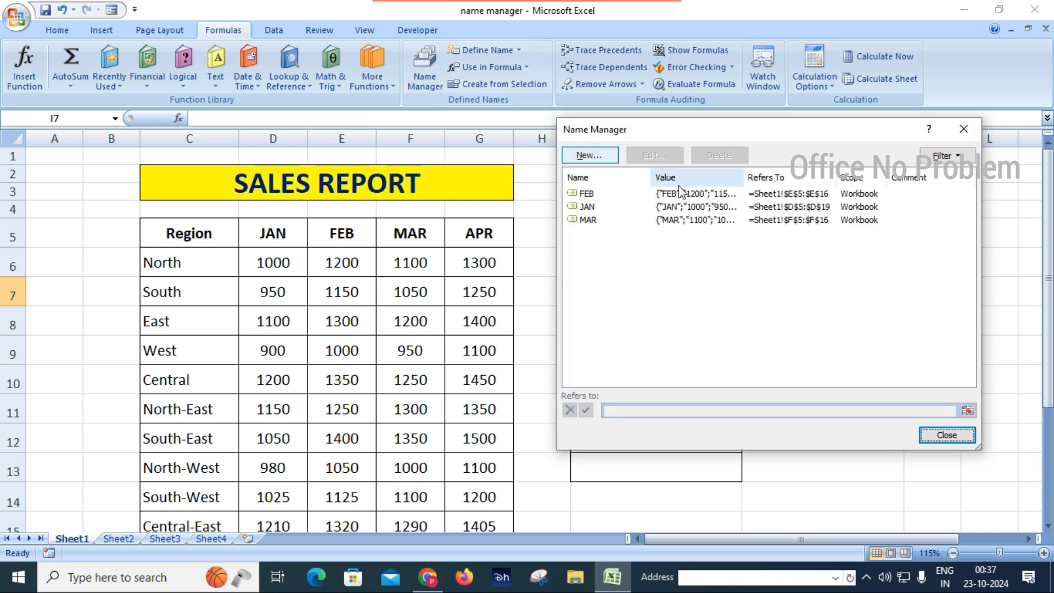
click(593, 195)
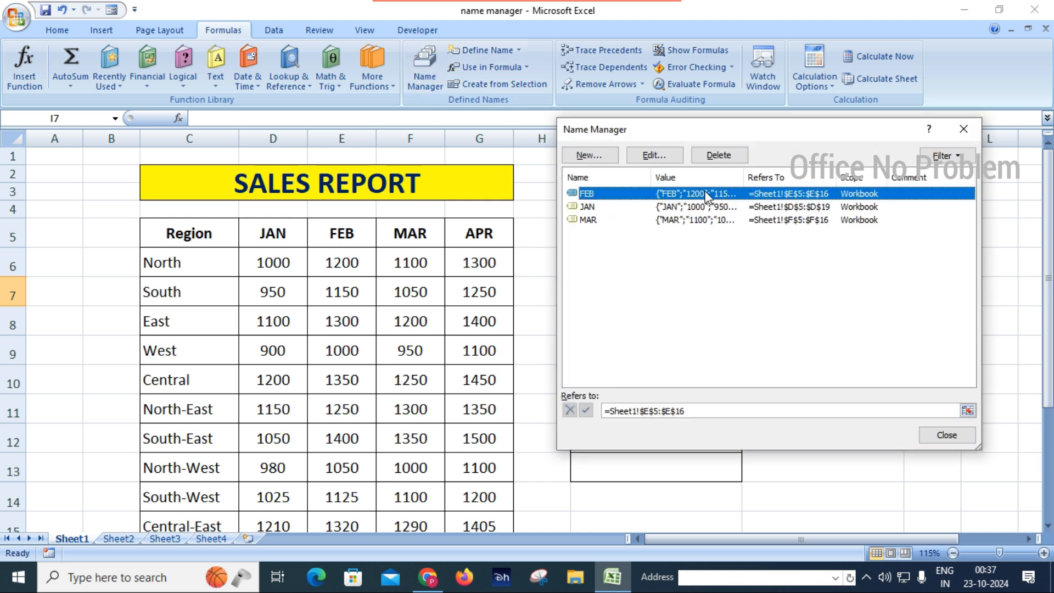
click(723, 156)
click(498, 327)
click(603, 195)
click(718, 156)
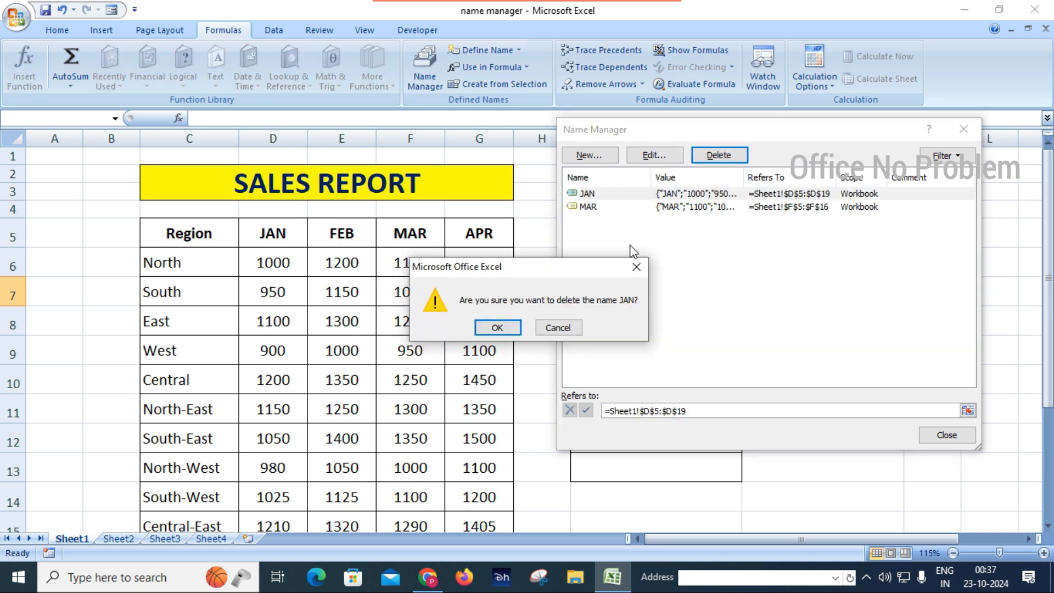
click(497, 327)
click(598, 194)
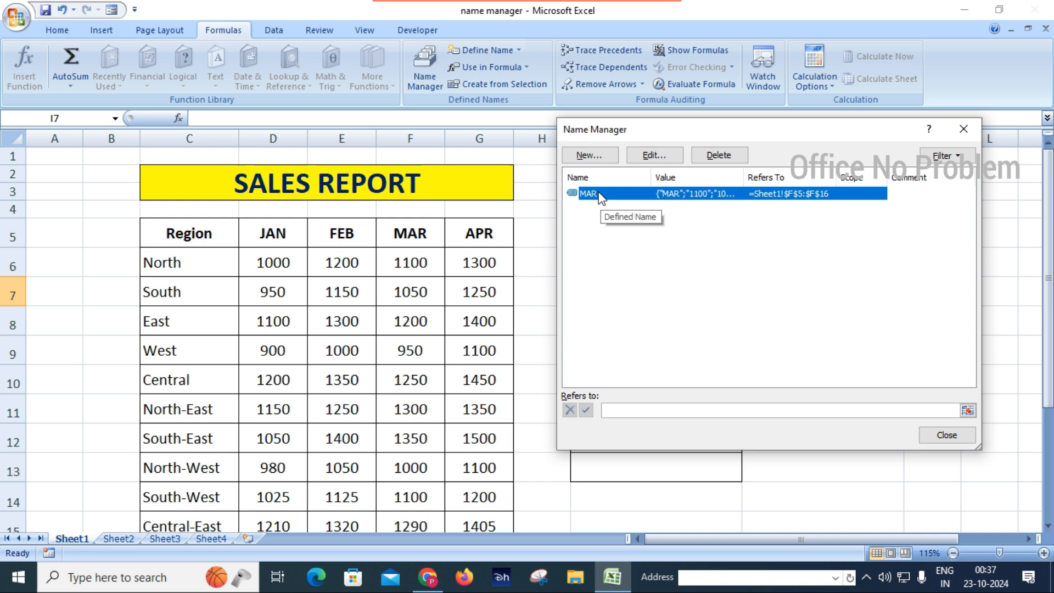
click(718, 155)
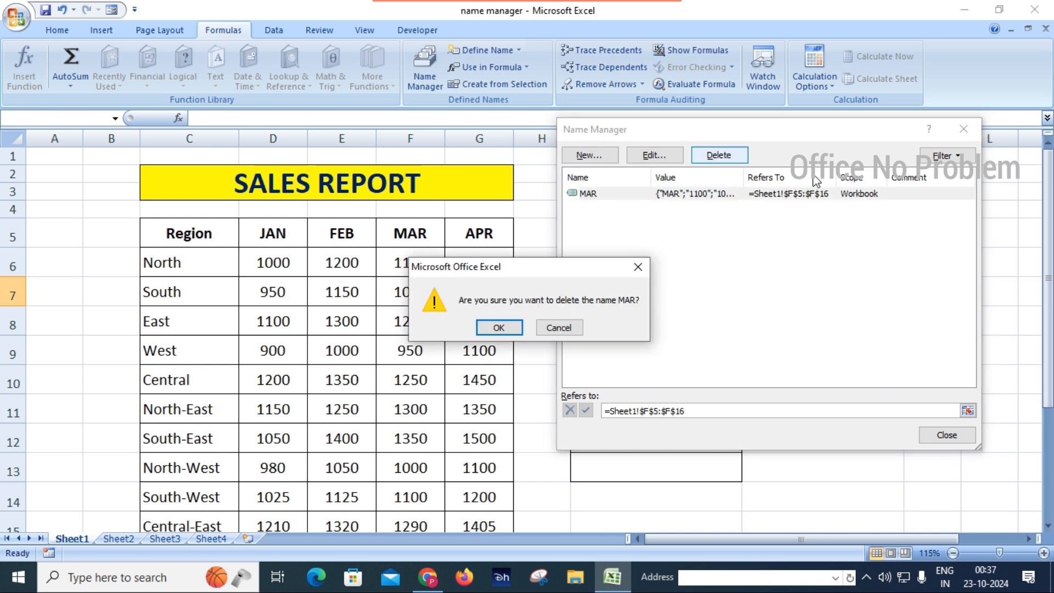
click(497, 327)
click(963, 129)
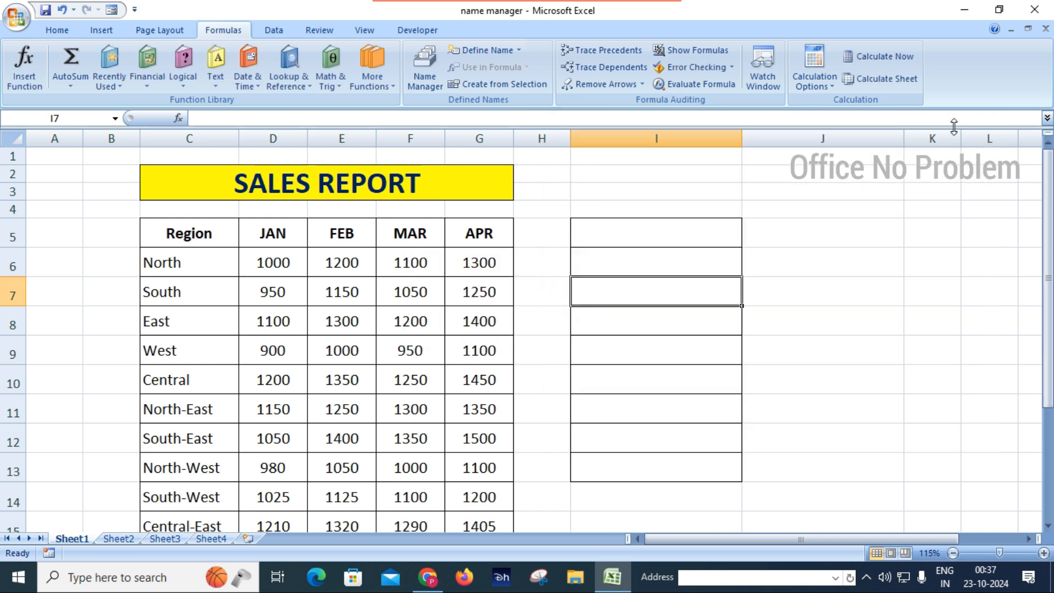
- Create named ranges for the four month columns in D5:G16 from the selection, using the top-row labels as names
click(614, 323)
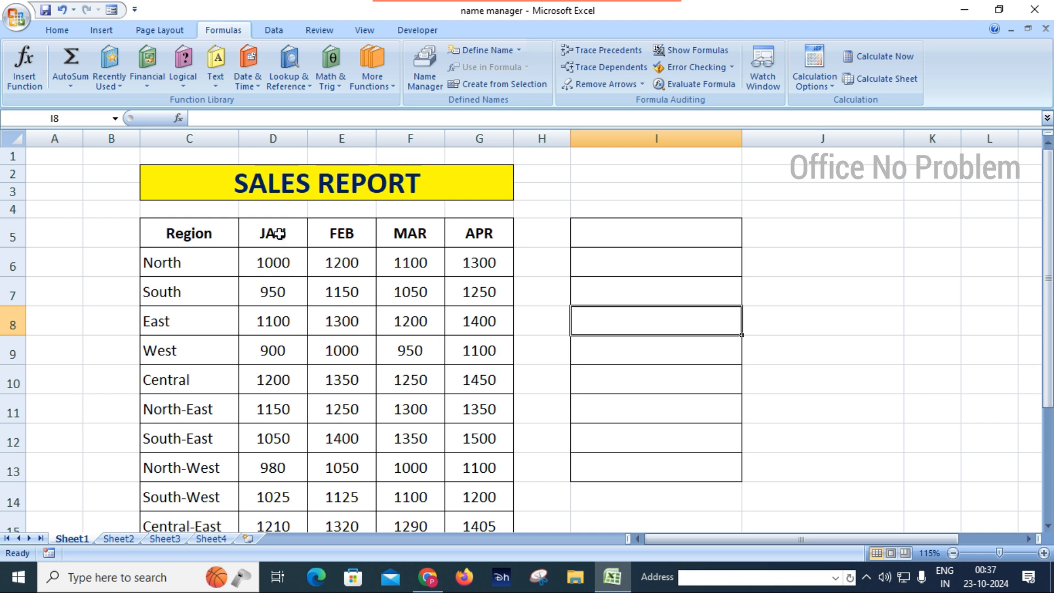
drag(279, 234, 472, 474)
scroll(473, 412, up, 2)
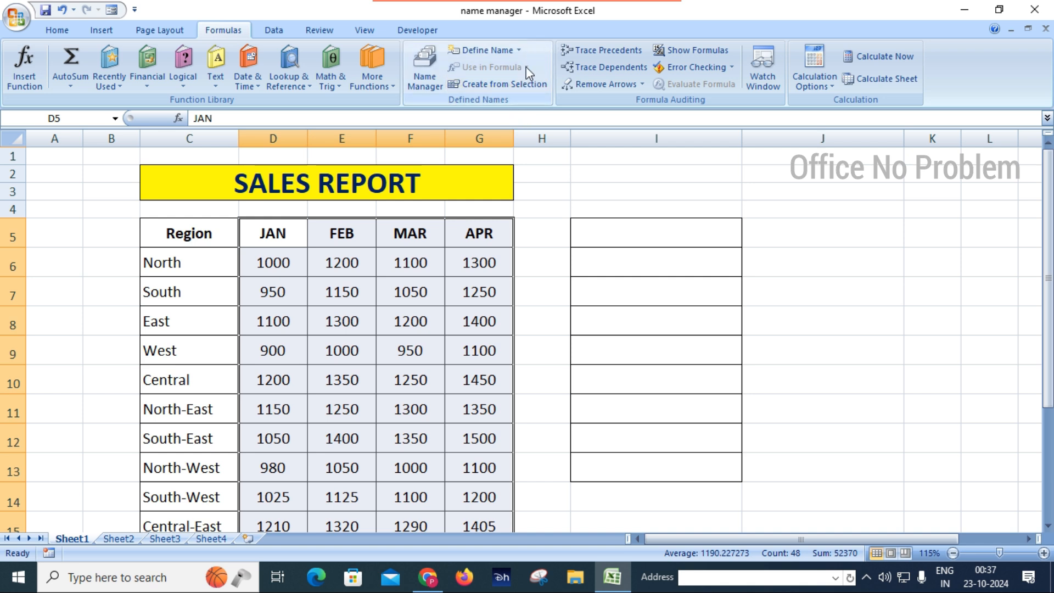
click(502, 87)
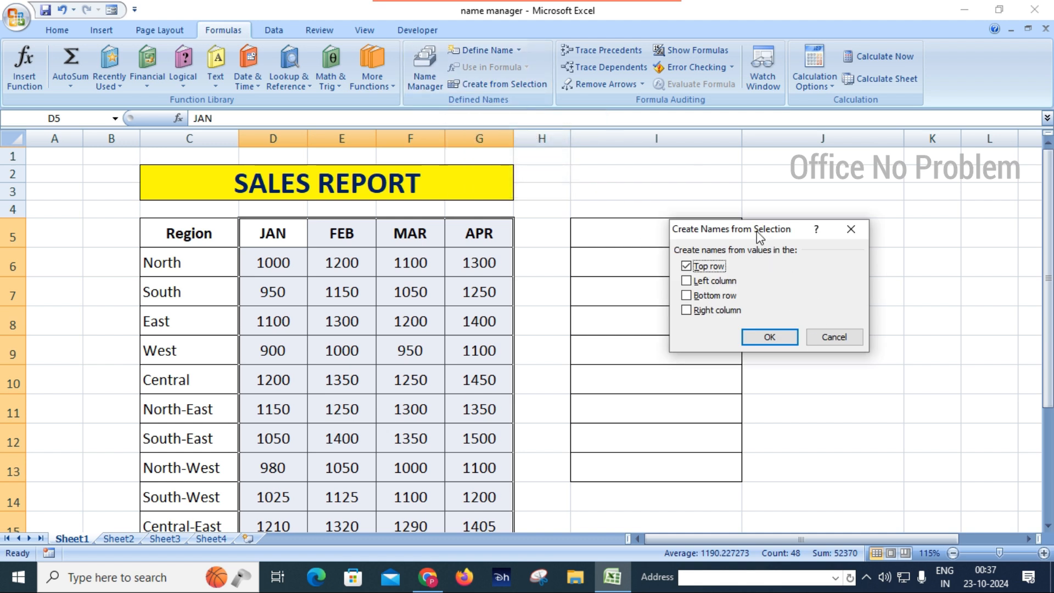
drag(756, 231, 686, 228)
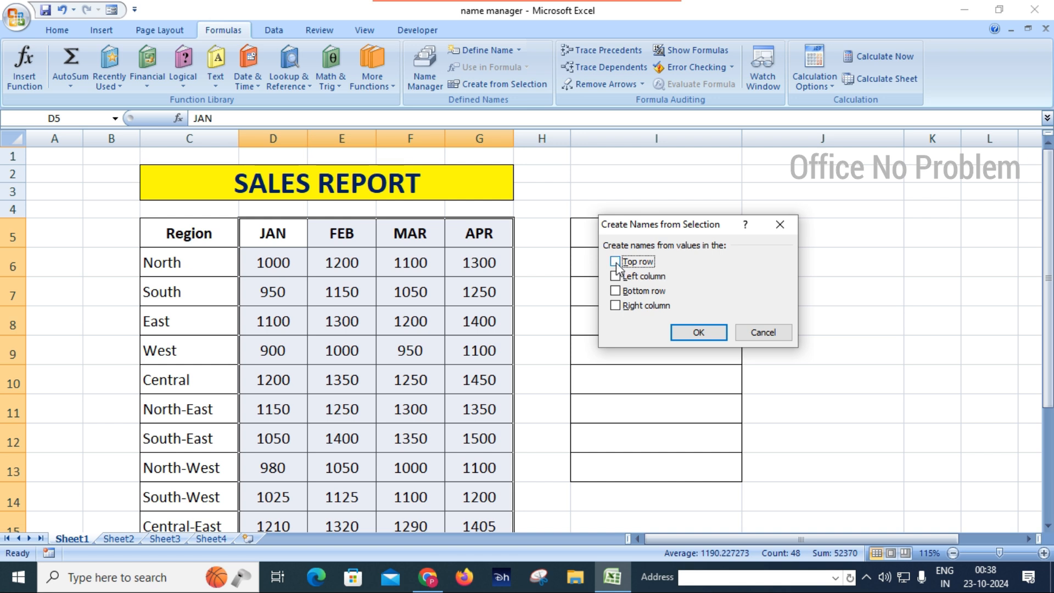
click(697, 334)
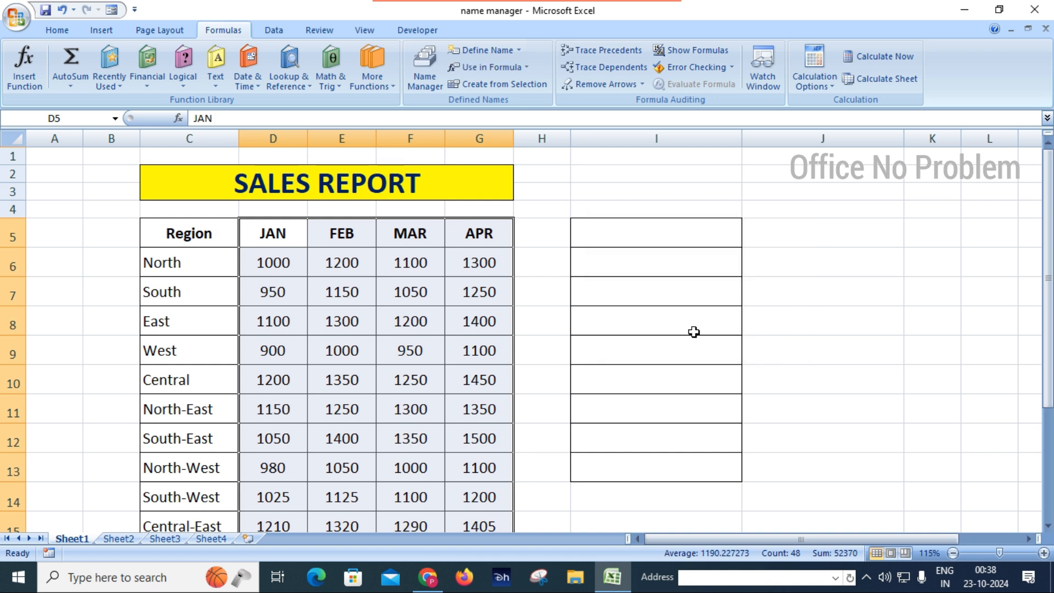
- Check the list of defined names available for use in formulas
click(694, 331)
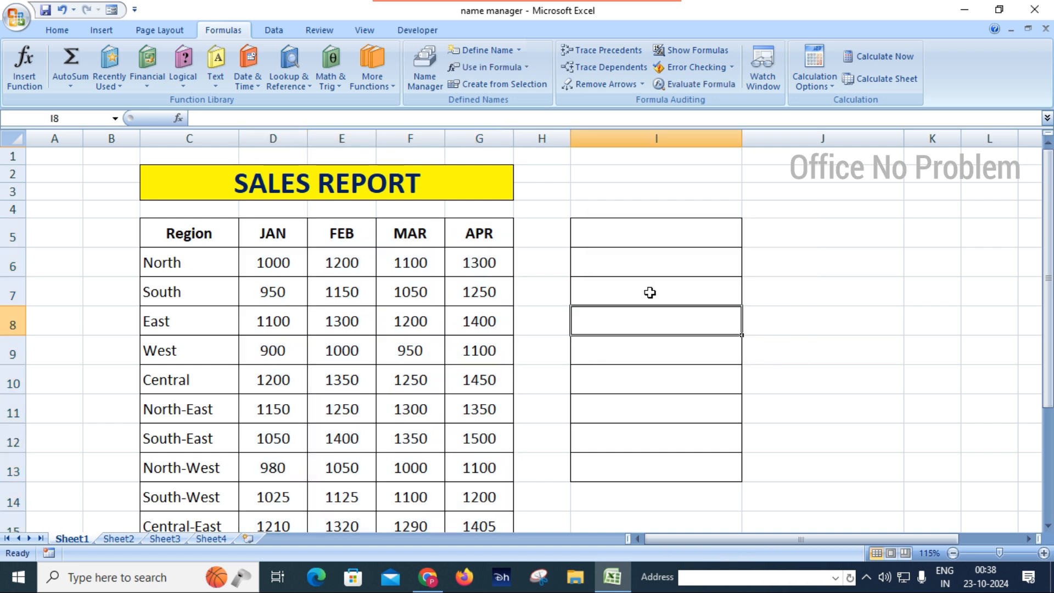
click(528, 66)
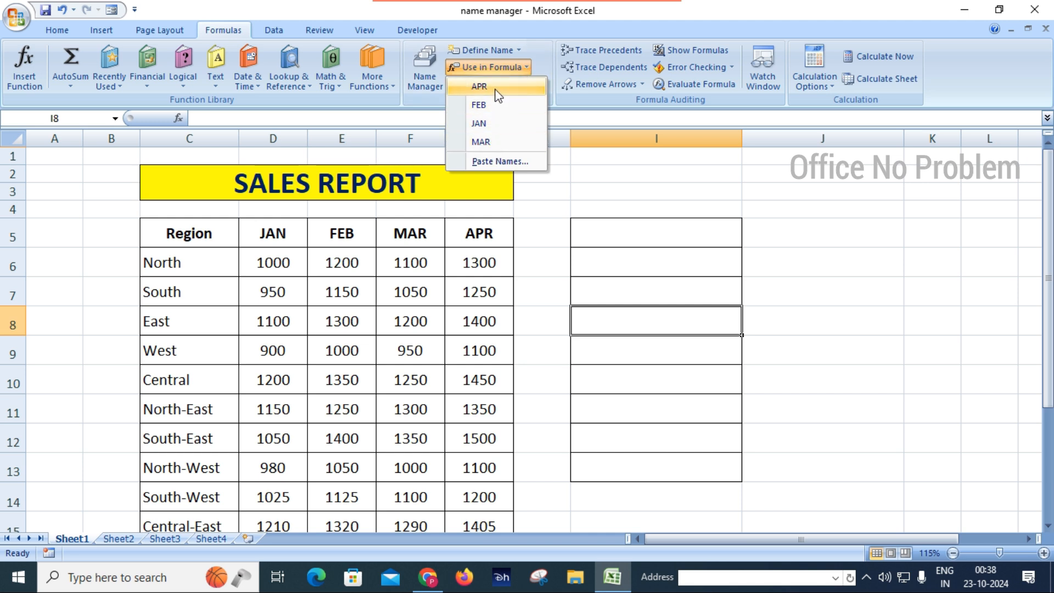
click(631, 260)
click(629, 258)
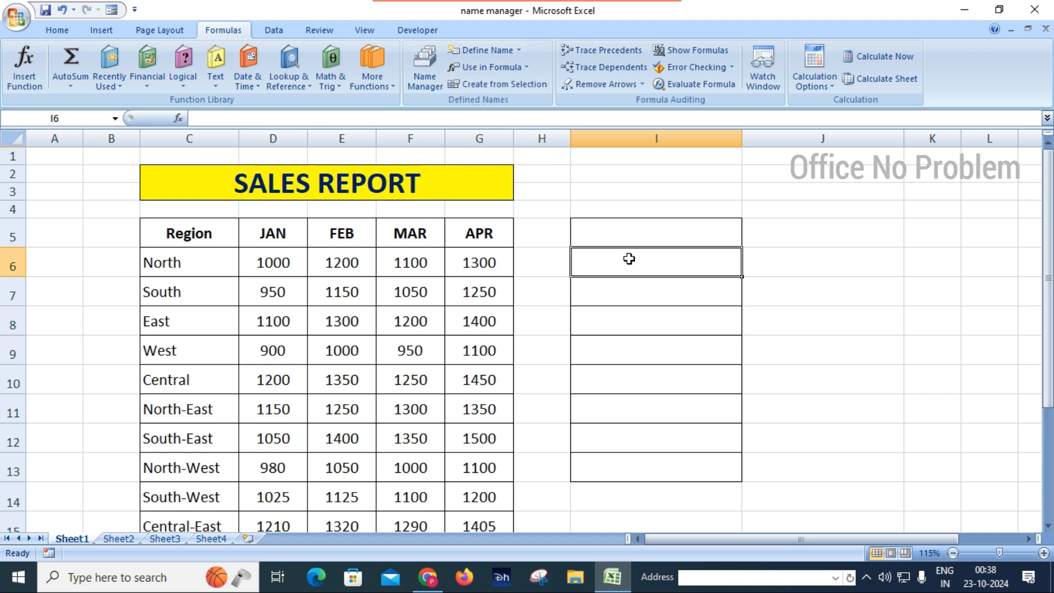
- Enter =AVERAGE(JAN) in I5, inserting the JAN range from the list of defined names
click(628, 230)
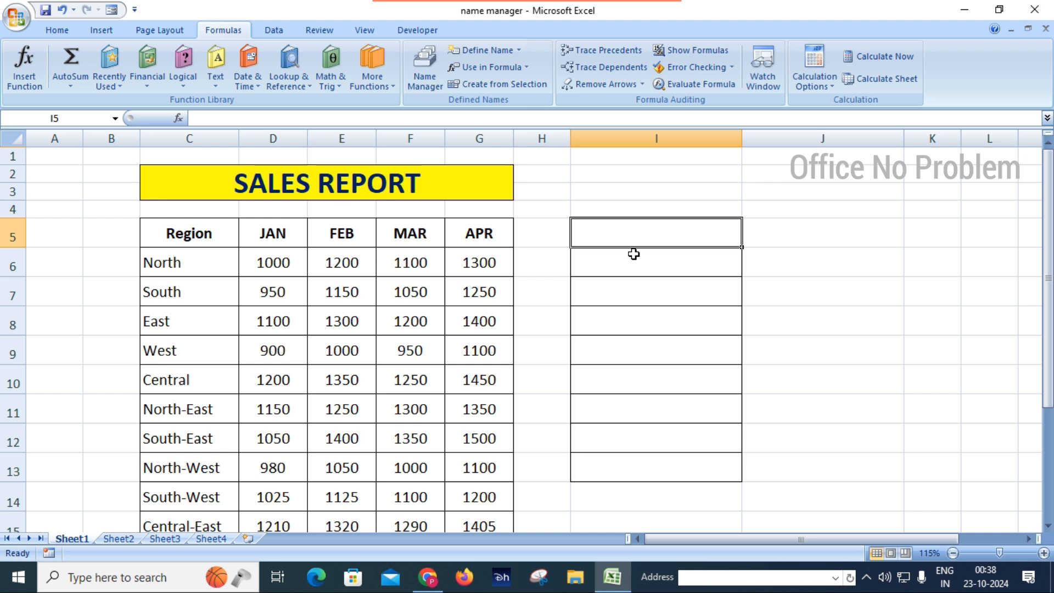
text(=)
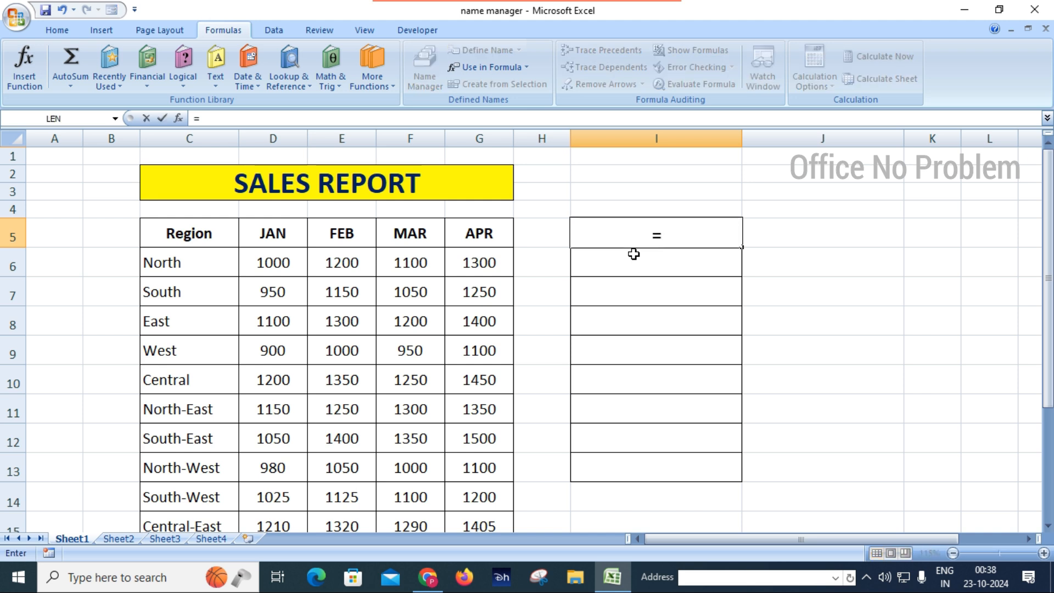
text(AVER)
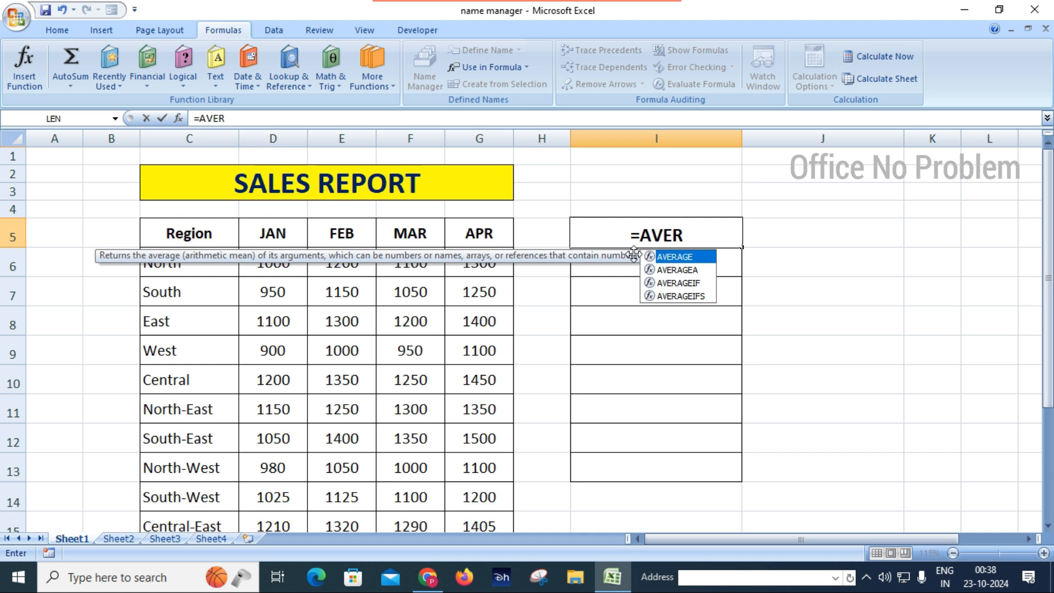
key(Tab)
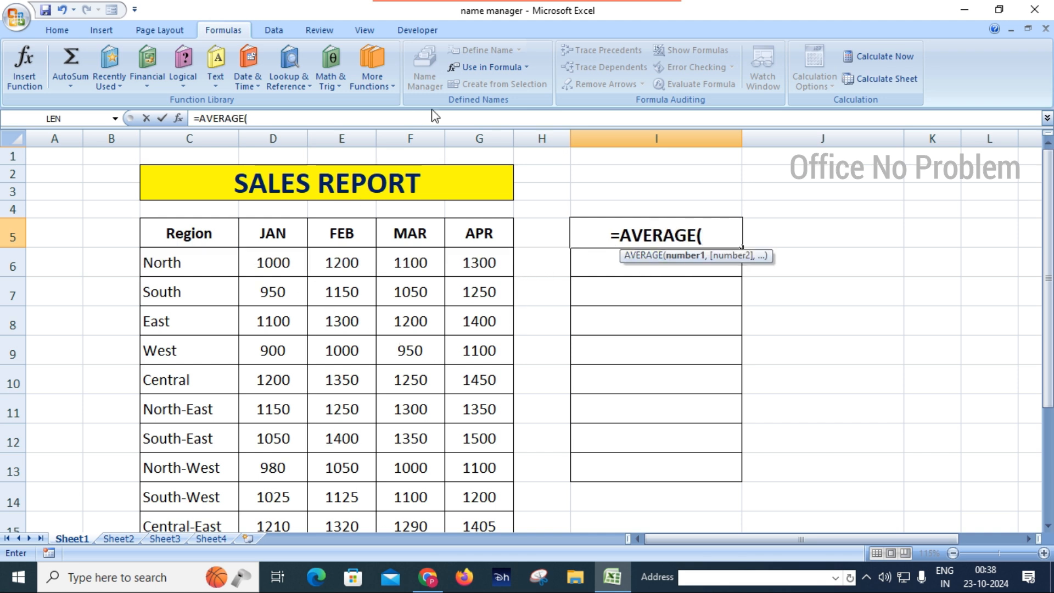
click(520, 71)
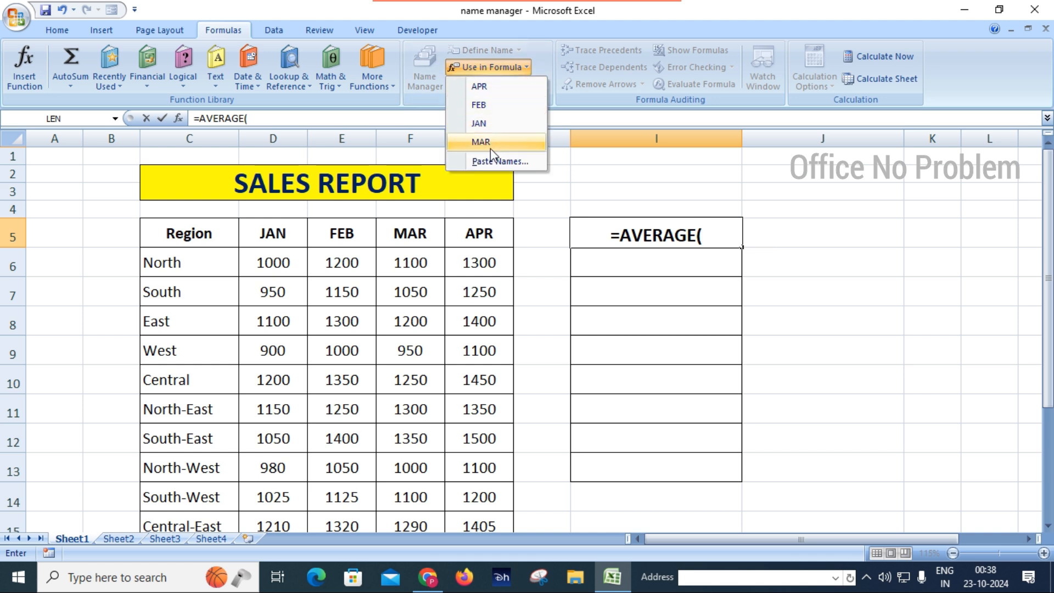
click(478, 123)
text())
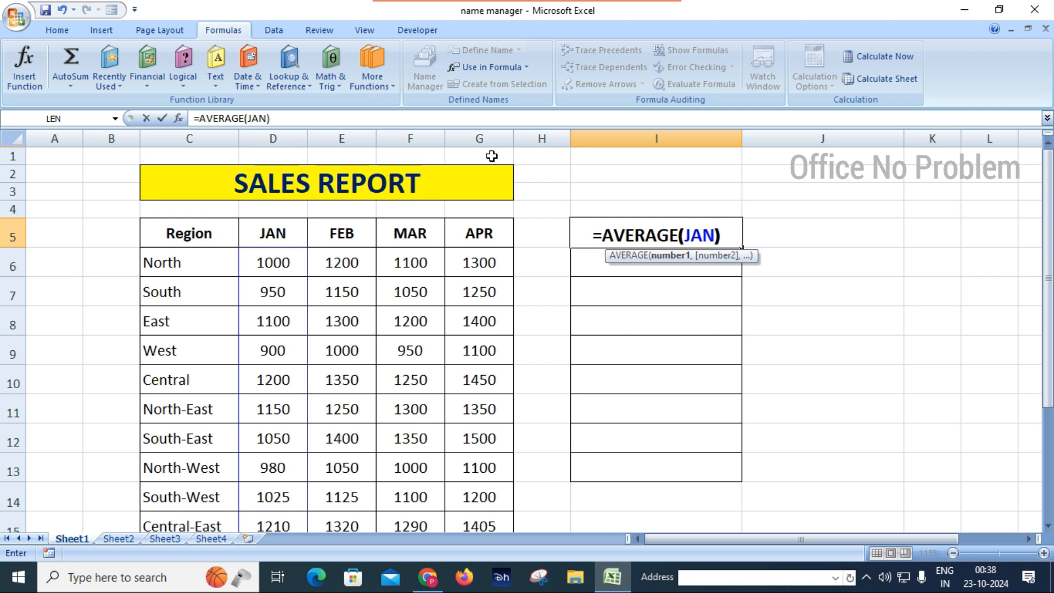
key(Return)
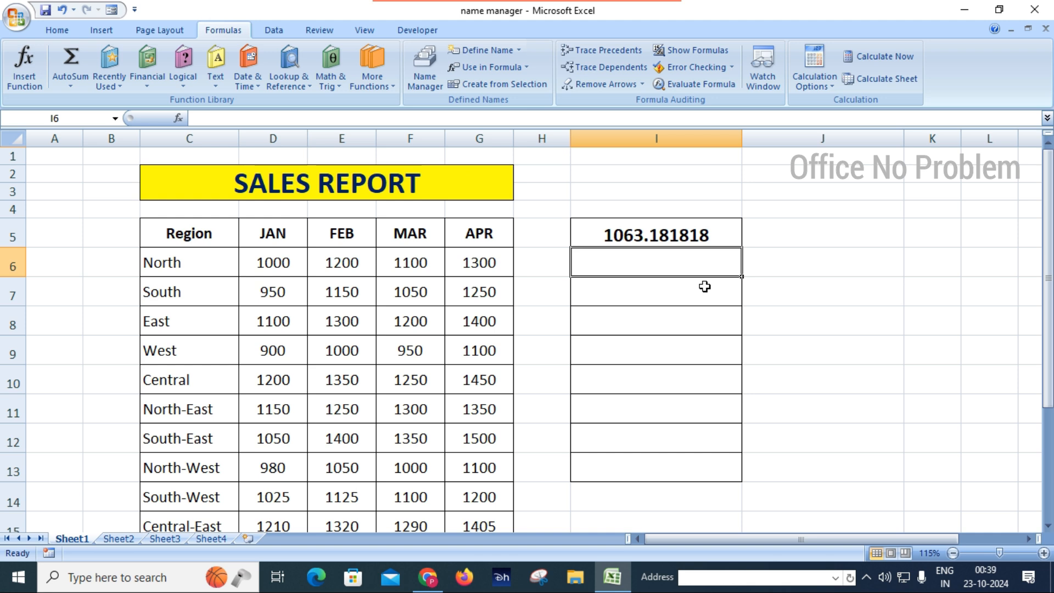
- Enter =MAX(FEB) in I6 to get the highest February value
text(=)
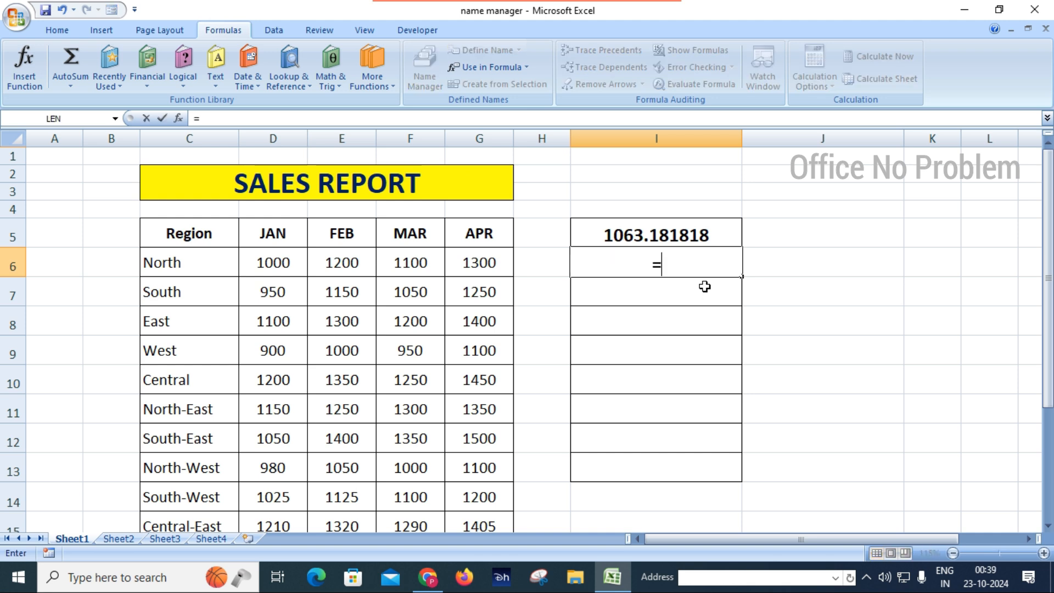
text(MAX)
text(()
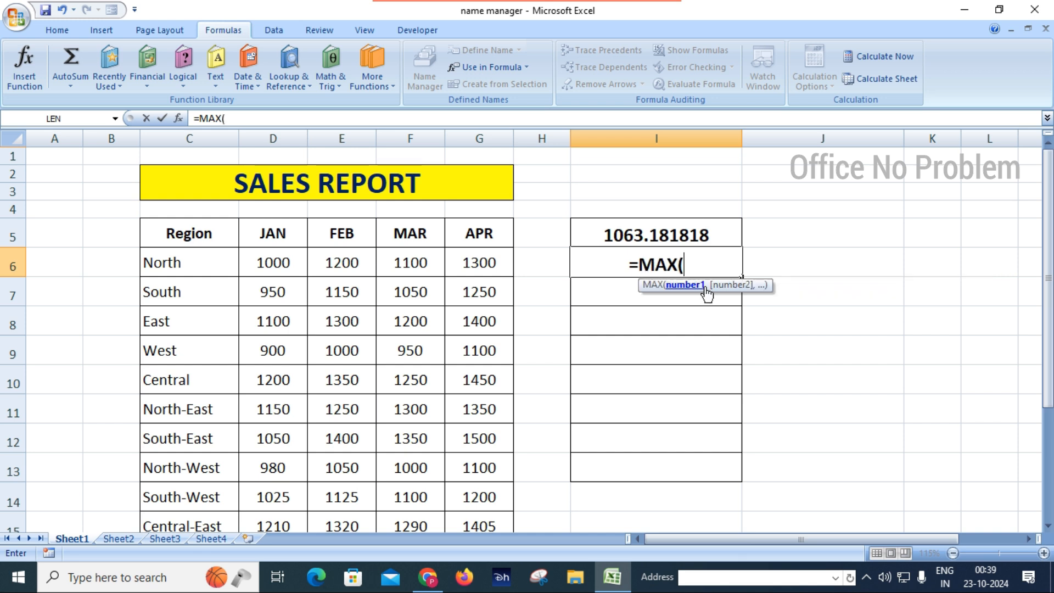
text(FE)
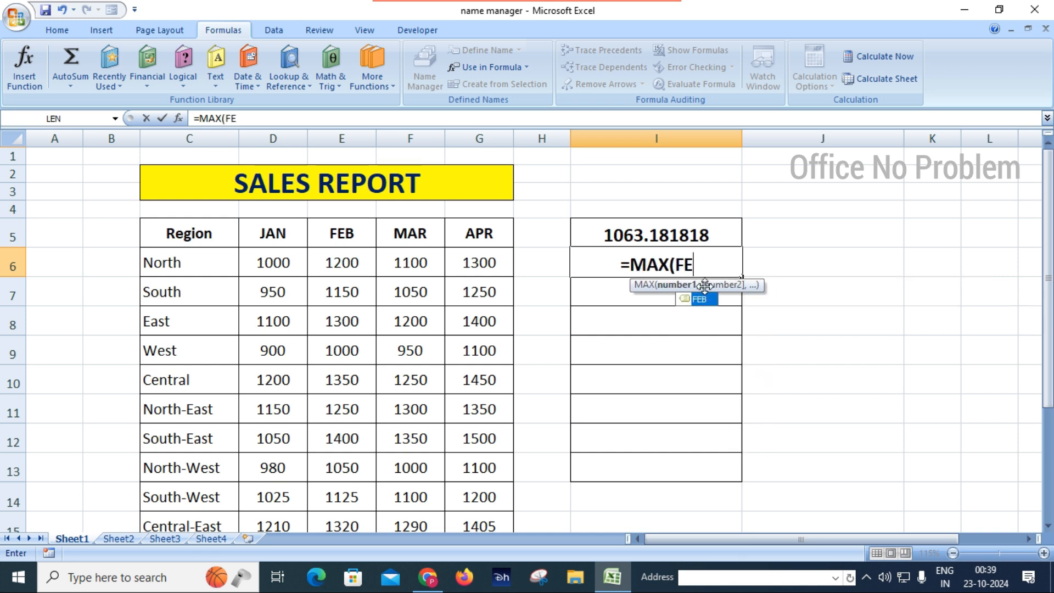
key(Tab)
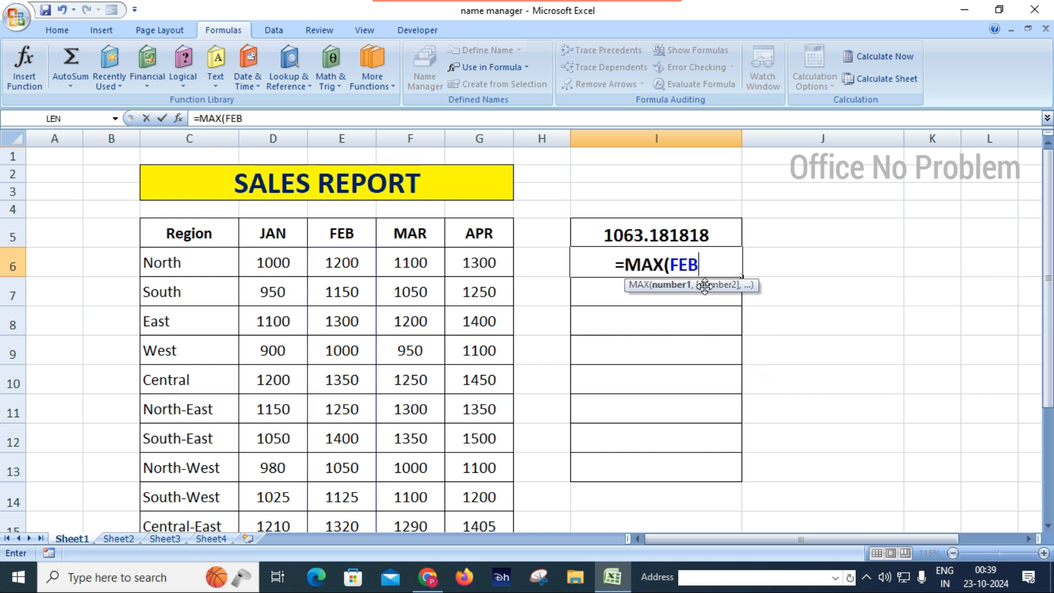
text())
key(Return)
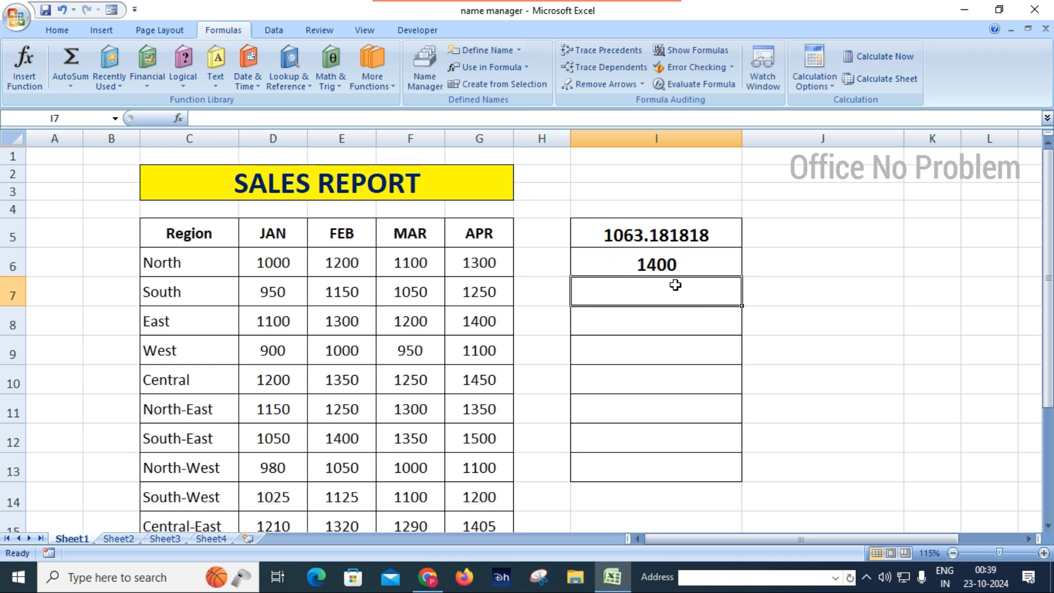
- Enter =MIN(MAR) in I7 to get the lowest March value
text(=)
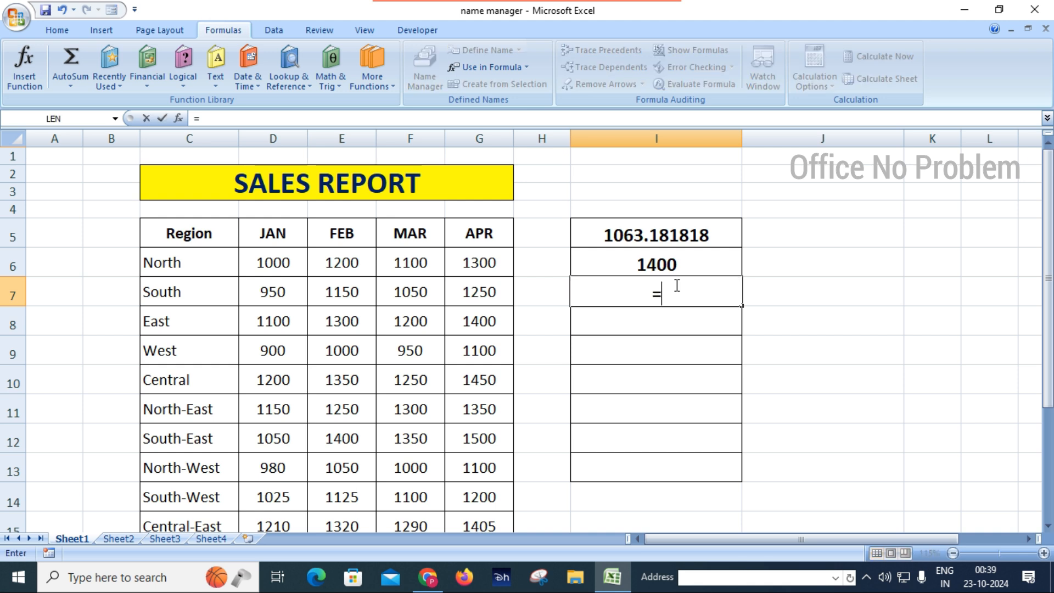
text(MIN(MAR)
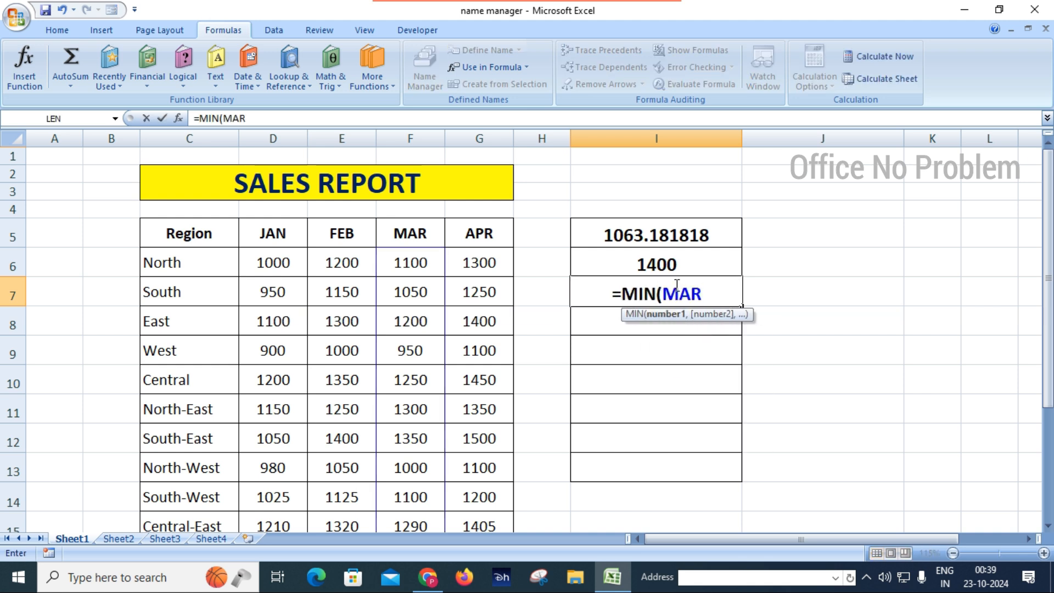
text())
key(Return)
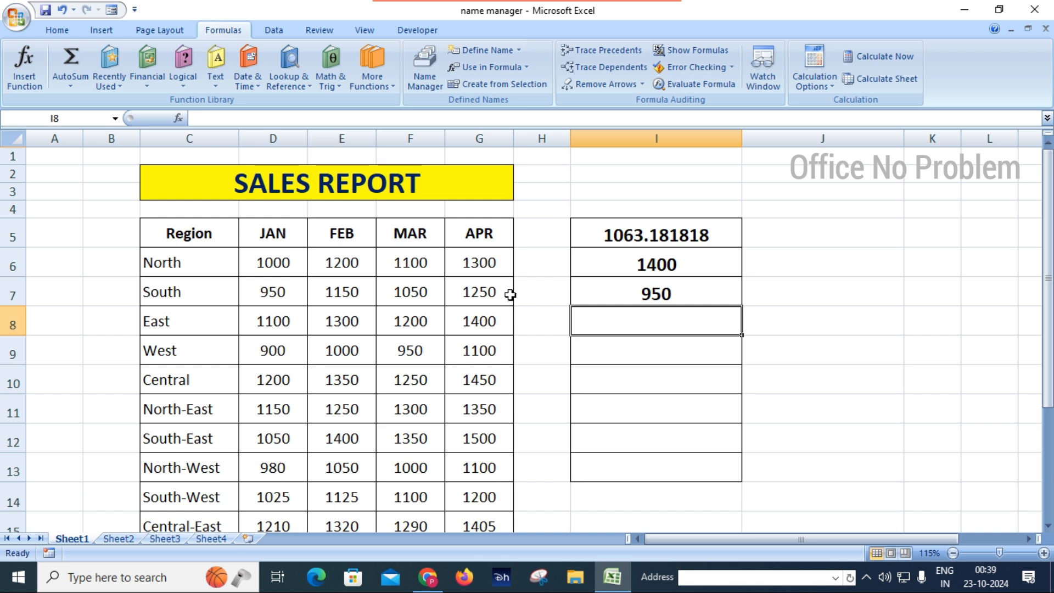
- Look at Sheet4 and insert two new blank worksheets after it
click(225, 539)
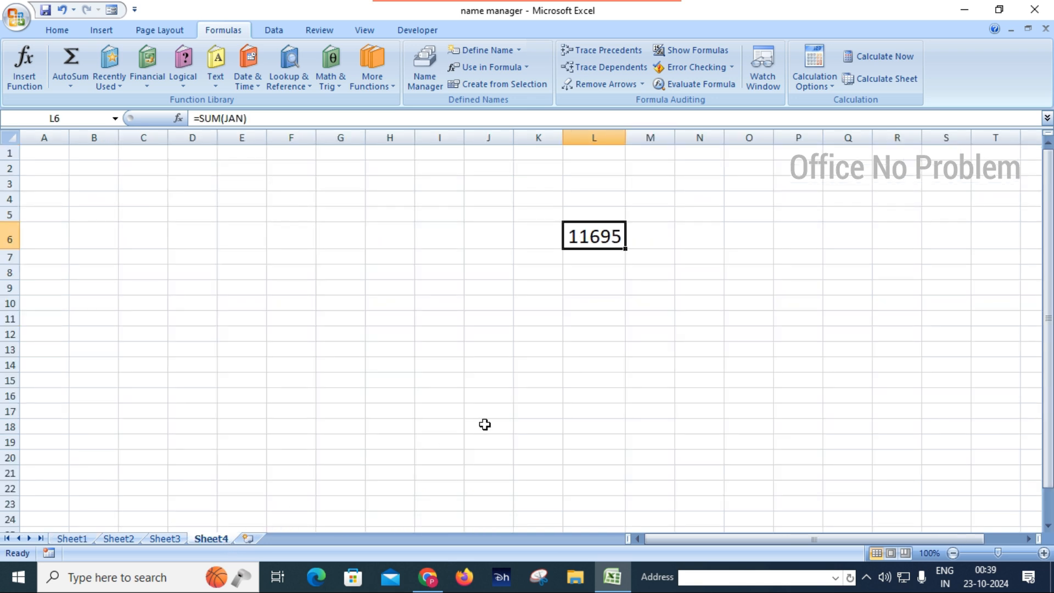
click(541, 354)
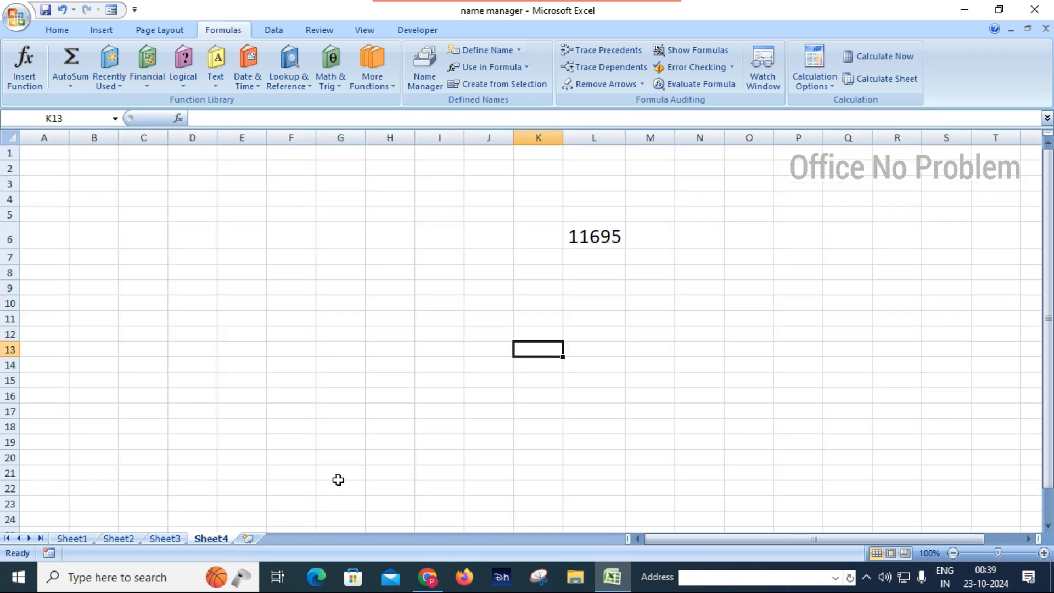
click(250, 541)
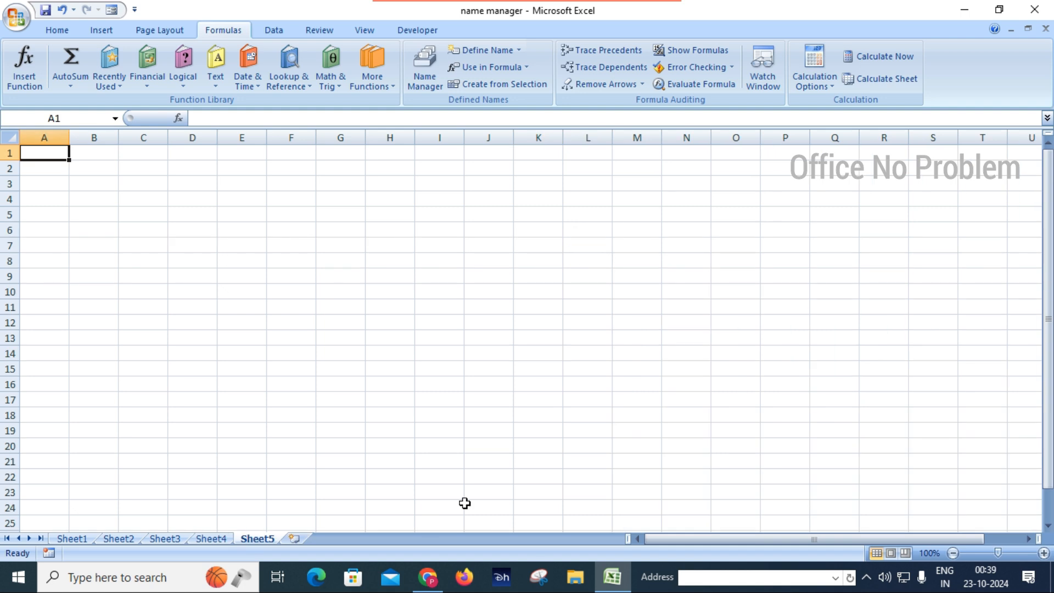
click(295, 539)
click(468, 274)
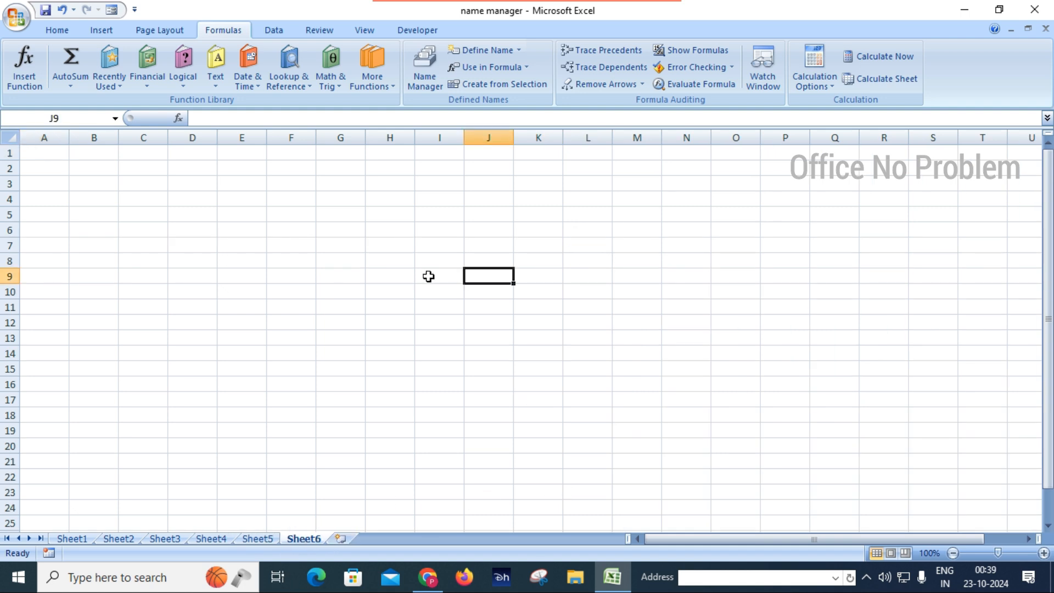
- Widen column E on the newest worksheet and increase the font size of E2:E9 to 14
drag(267, 138, 258, 270)
click(57, 33)
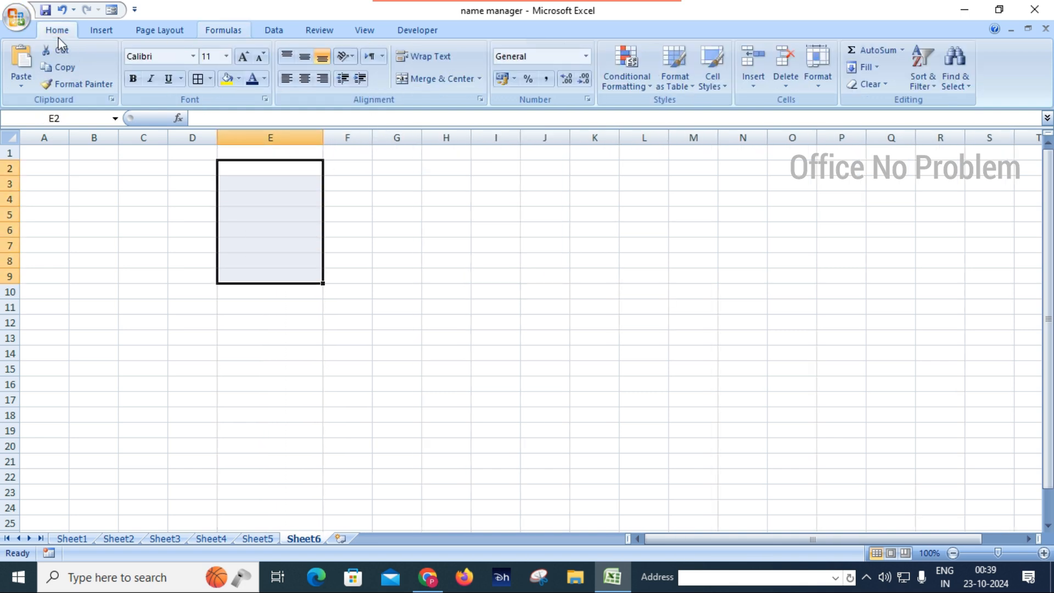
click(243, 57)
click(243, 58)
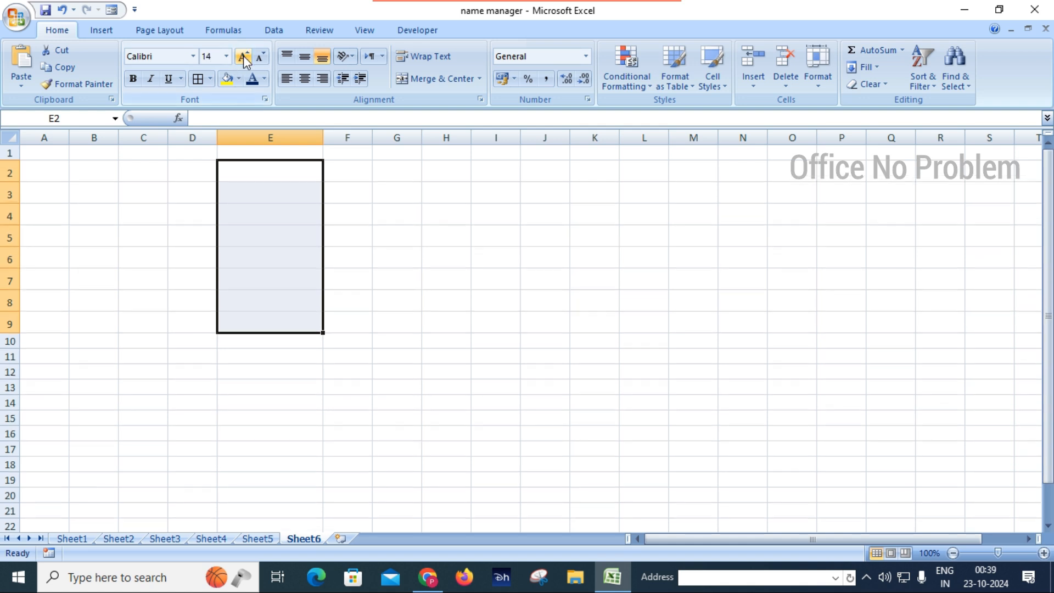
- Increase the font size of E2:E9 to 20
click(243, 57)
click(243, 57)
click(244, 57)
- Enter =AVERAGE(APR) in E4 of Sheet6 to average the April sales from another worksheet
click(286, 233)
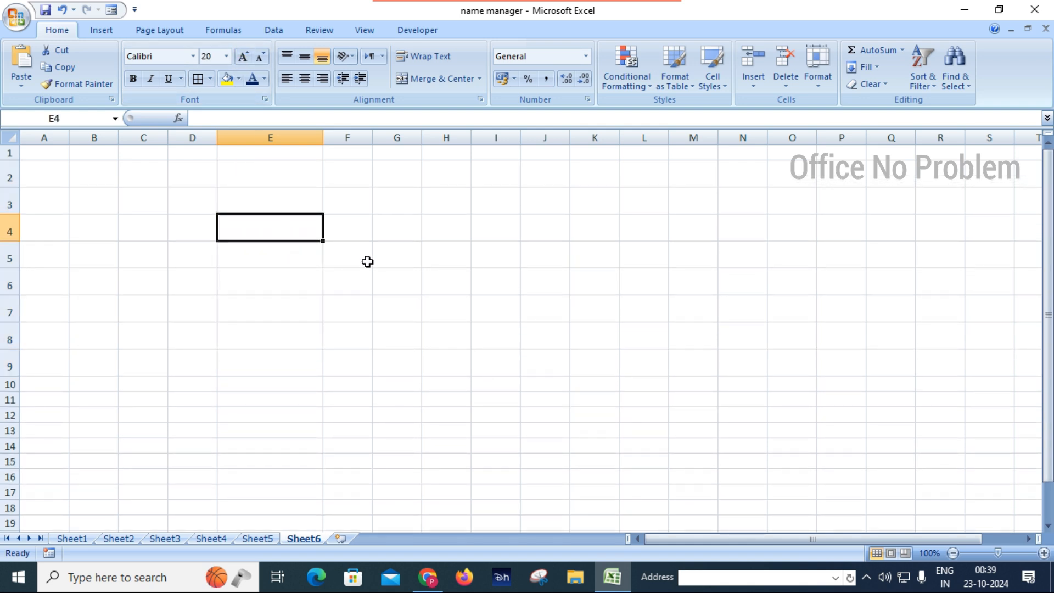
text(=)
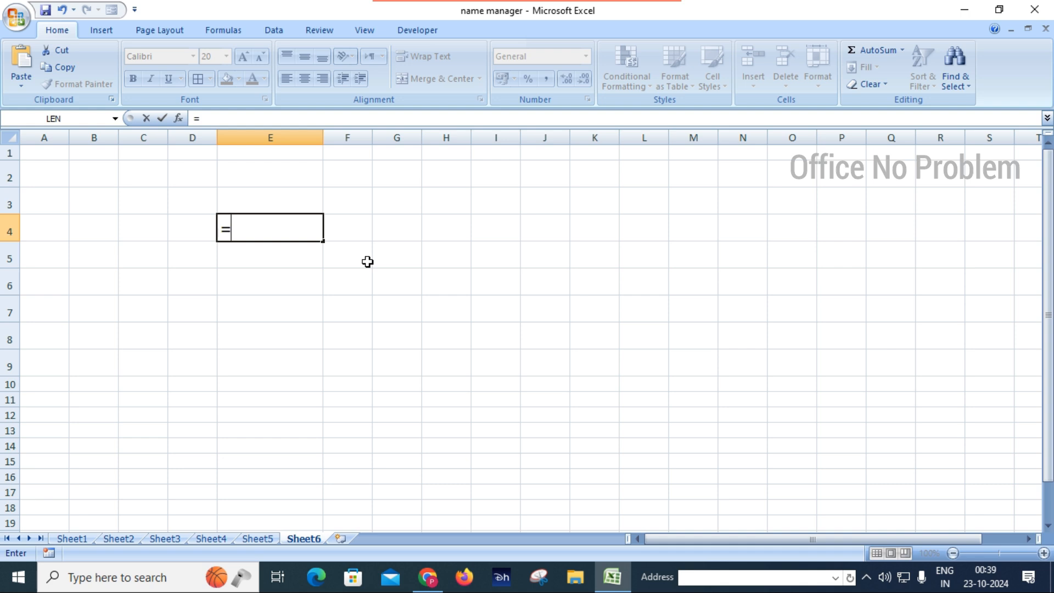
text(AVE)
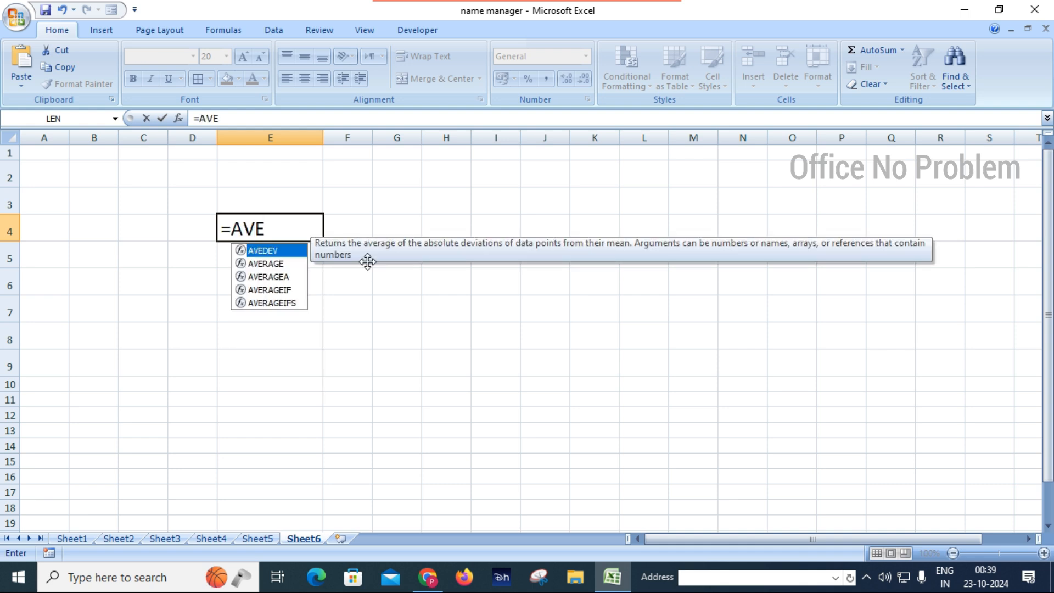
key(Down)
key(Tab)
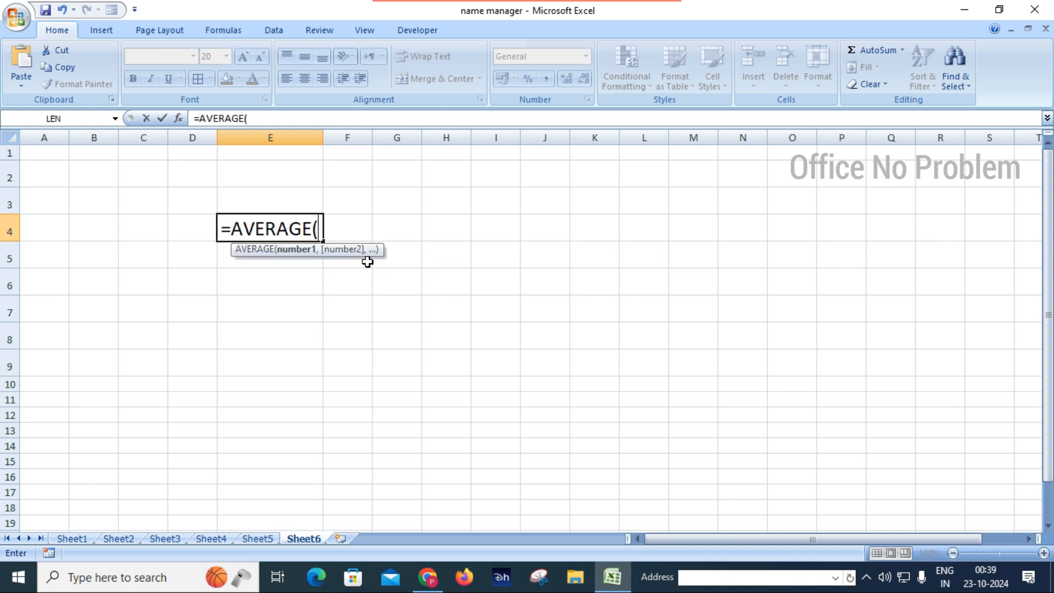
text(AP)
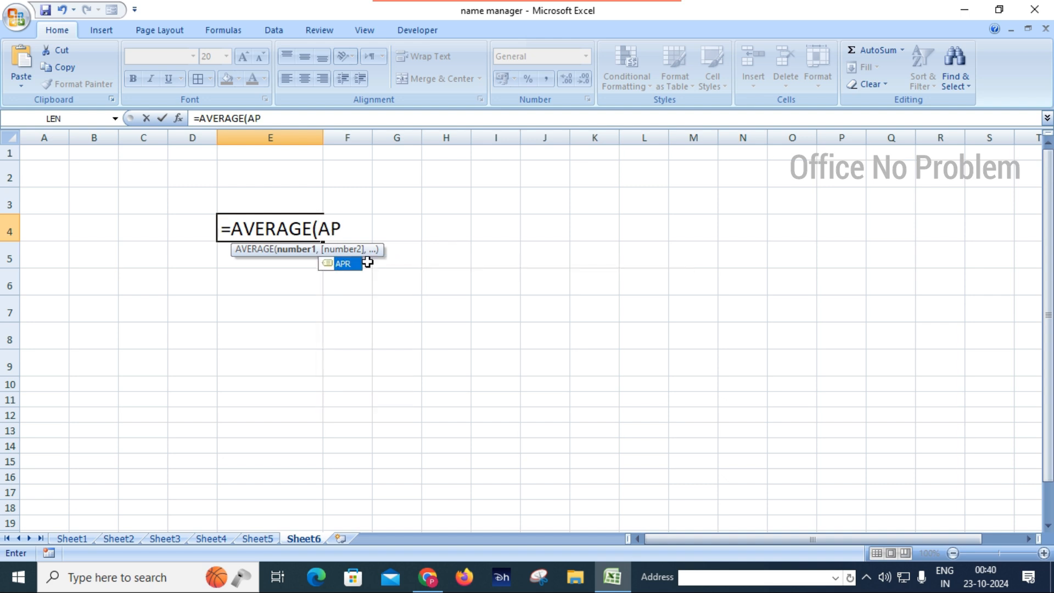
text(R))
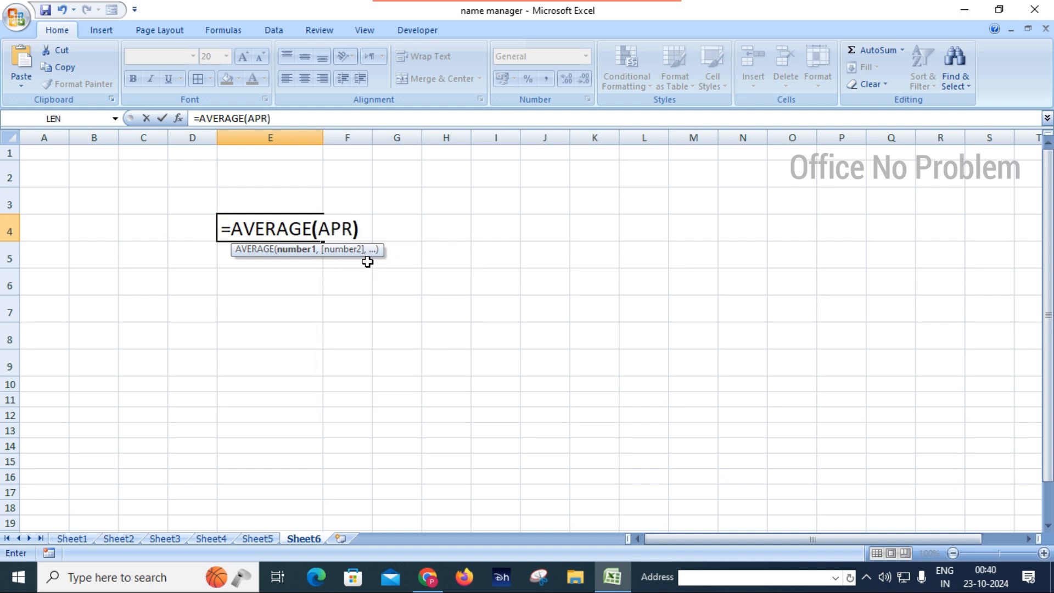
key(Return)
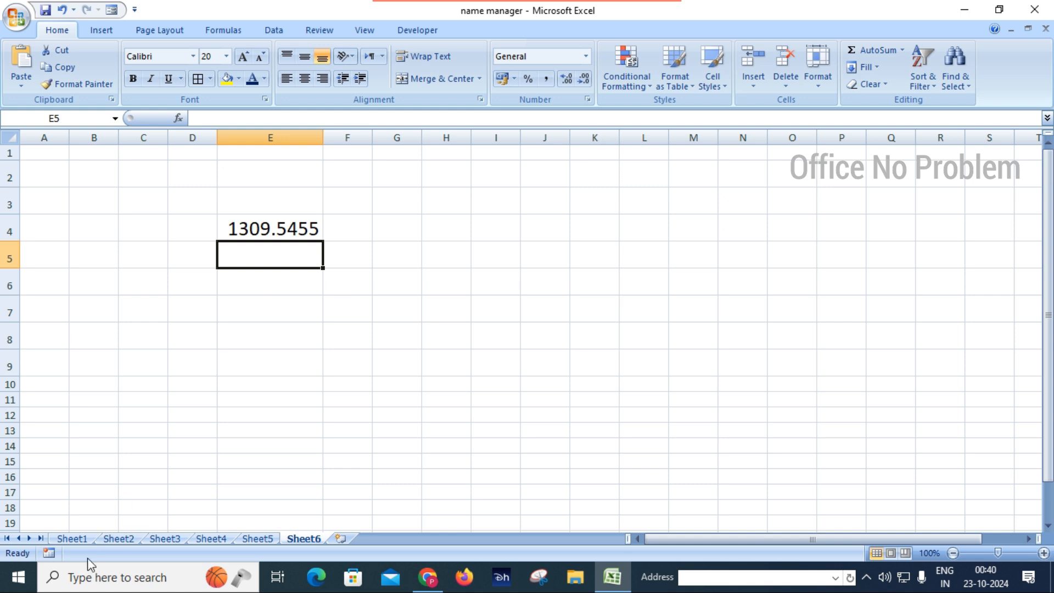
- Enter =AVERAGE(APR) in I8 of Sheet1 to calculate the April average beside the sales report
click(70, 538)
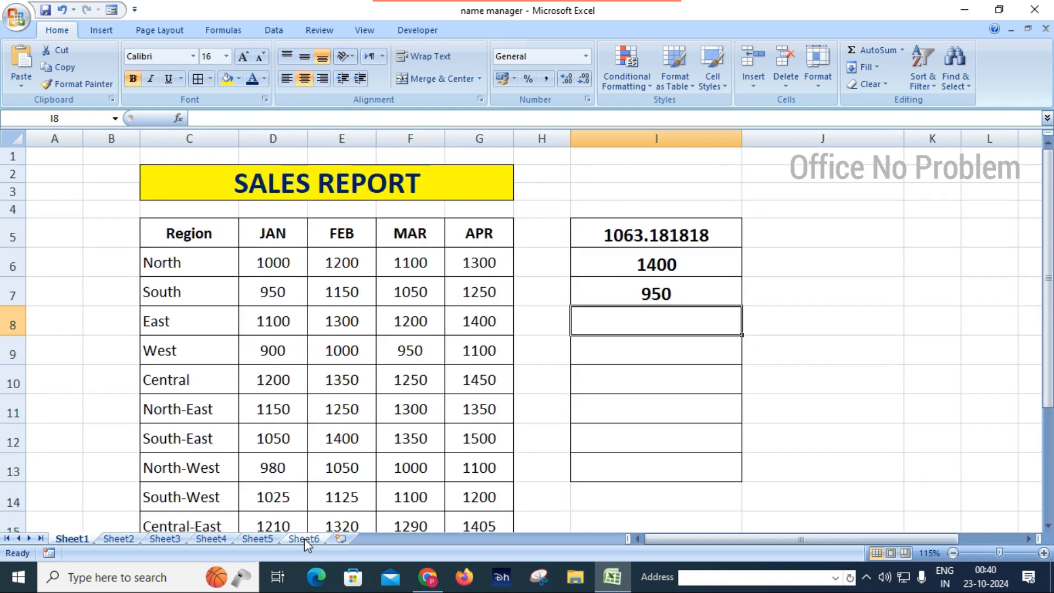
text(=AV)
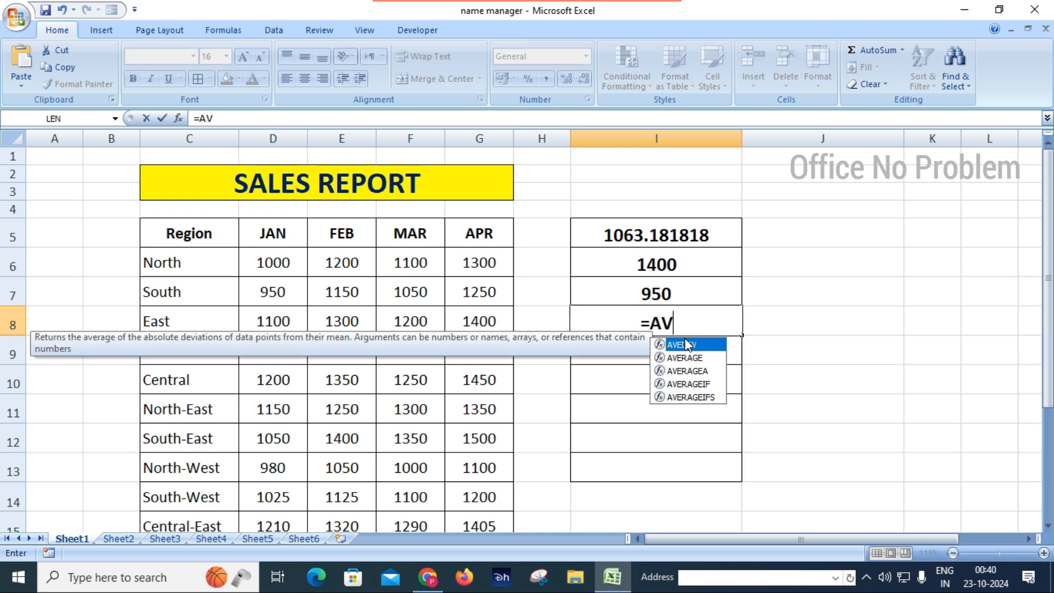
key(Down)
key(Tab)
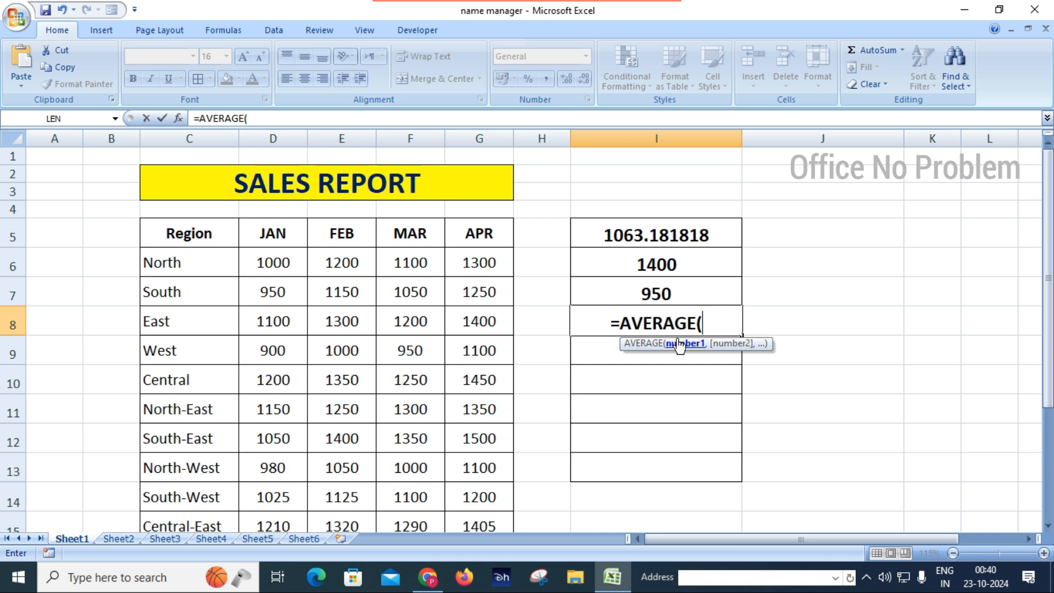
text(APR)
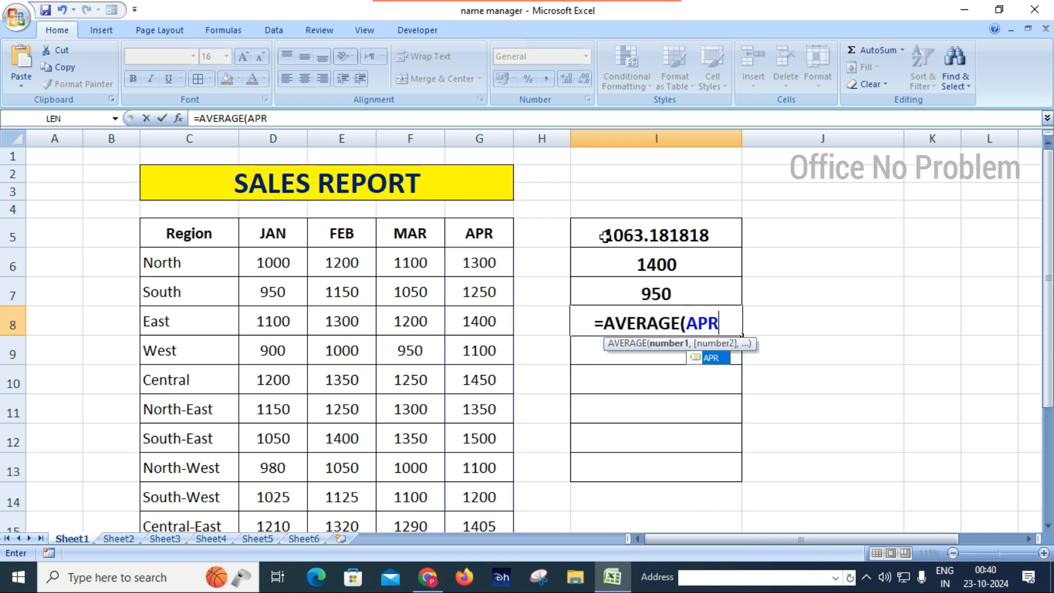
text())
key(Return)
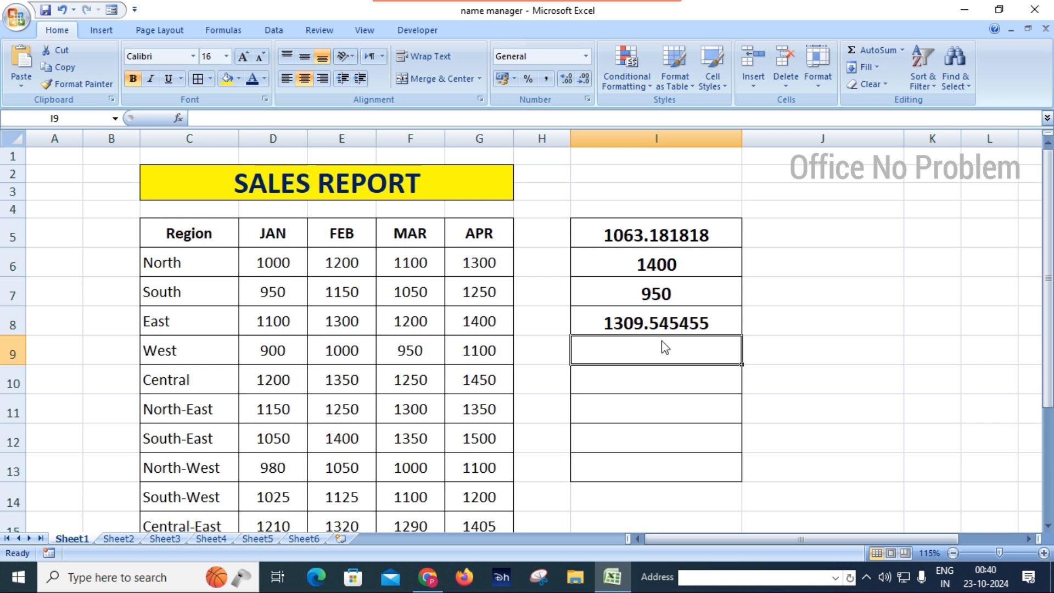
- Compare the April average formula in E4 of Sheet6 with the one on Sheet1 and return to the sales report
click(305, 538)
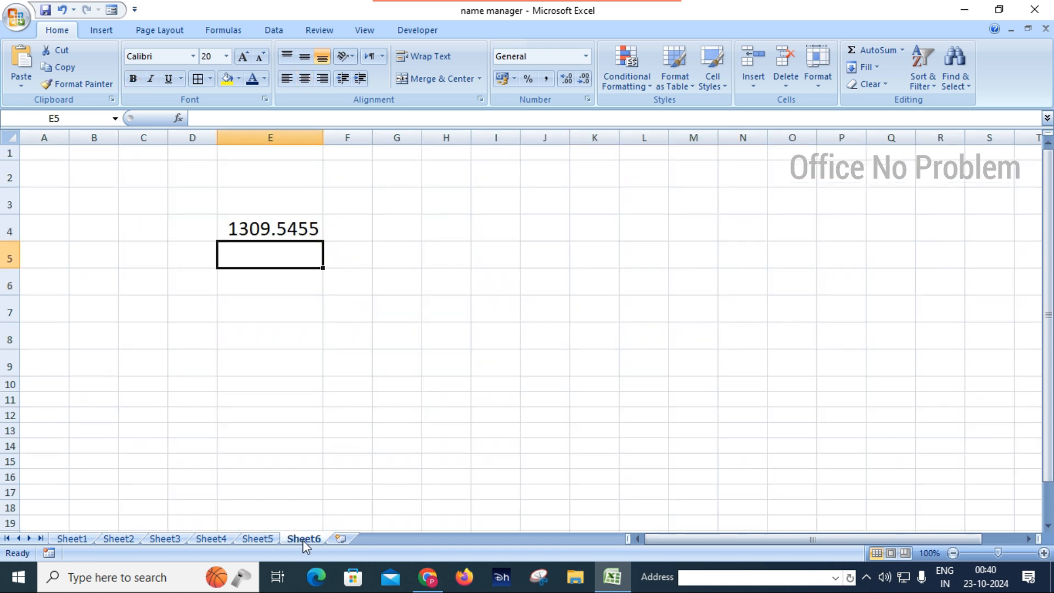
click(313, 232)
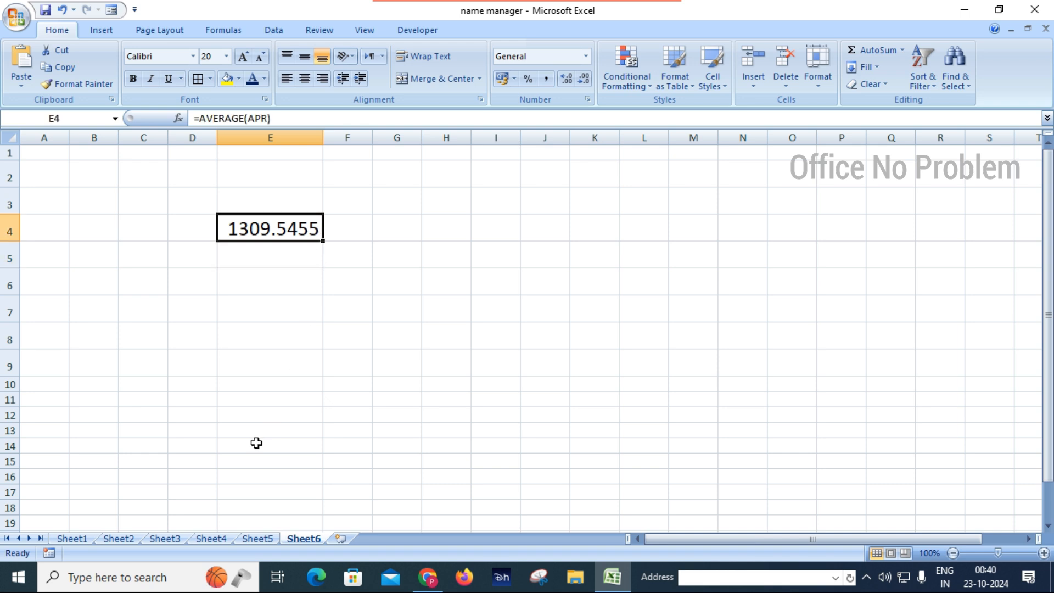
click(72, 540)
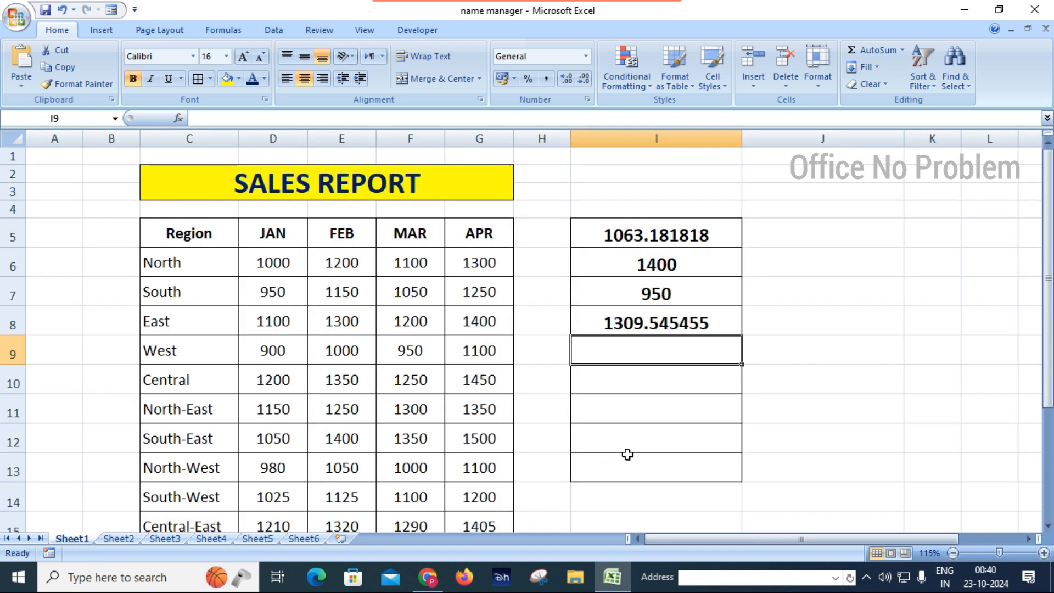
click(233, 29)
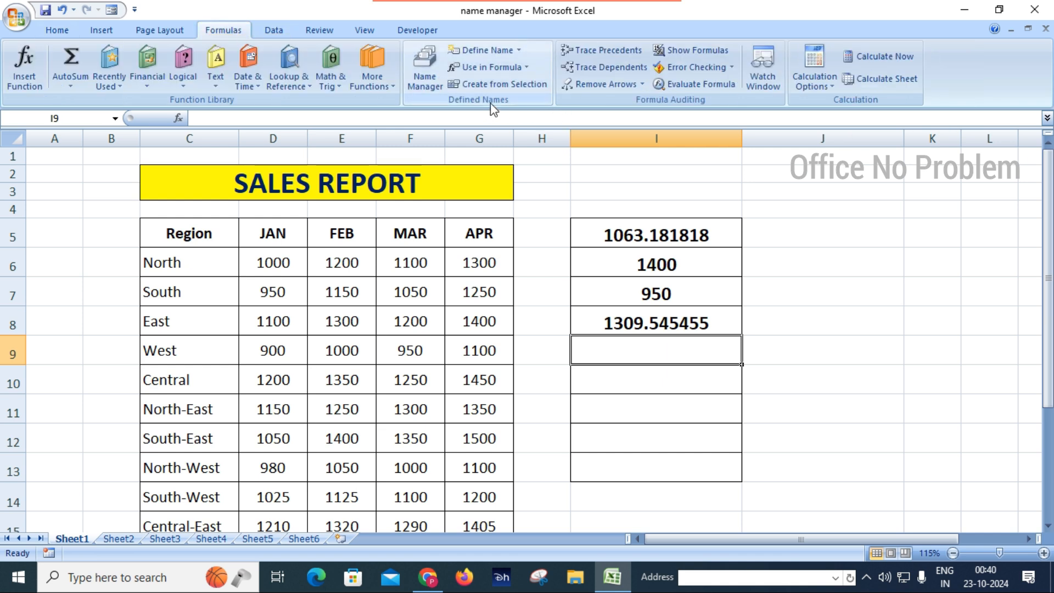